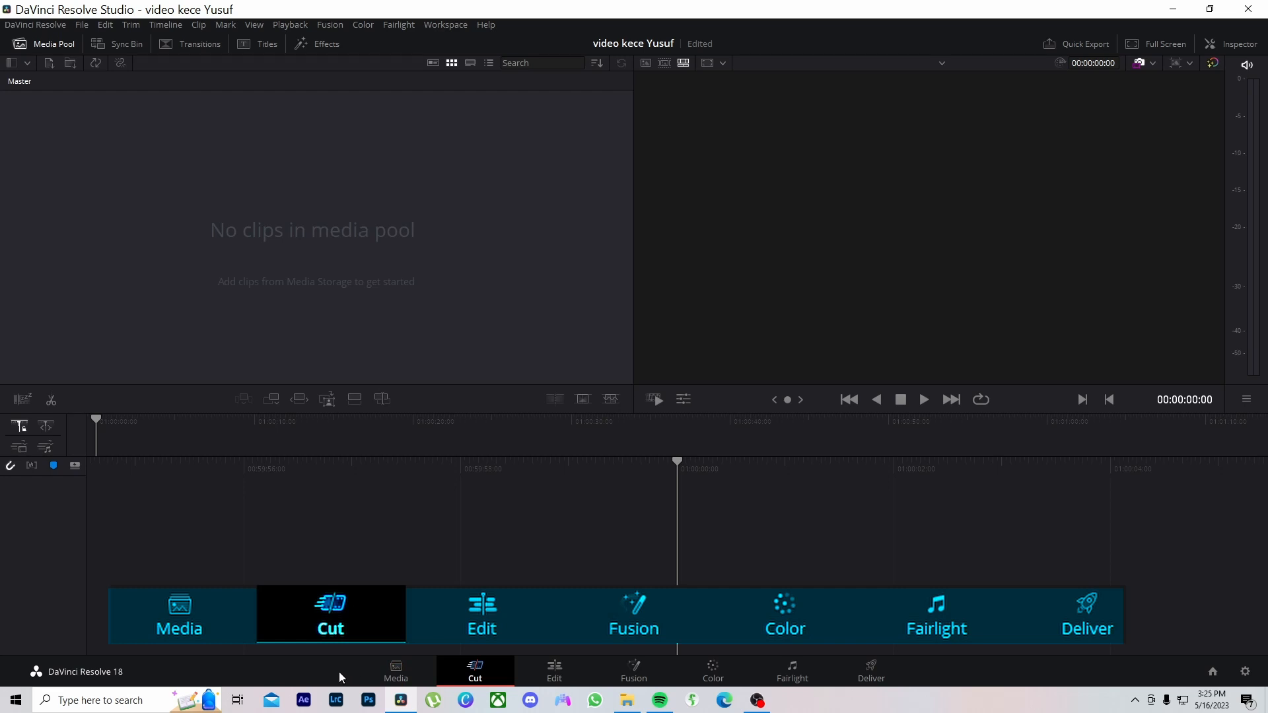
Look through the Media, Cut, Edit, Fusion, Color, Fairlight and Deliver pages, and return to the Media page
{"action": "left_click", "coordinate": [400, 672]}
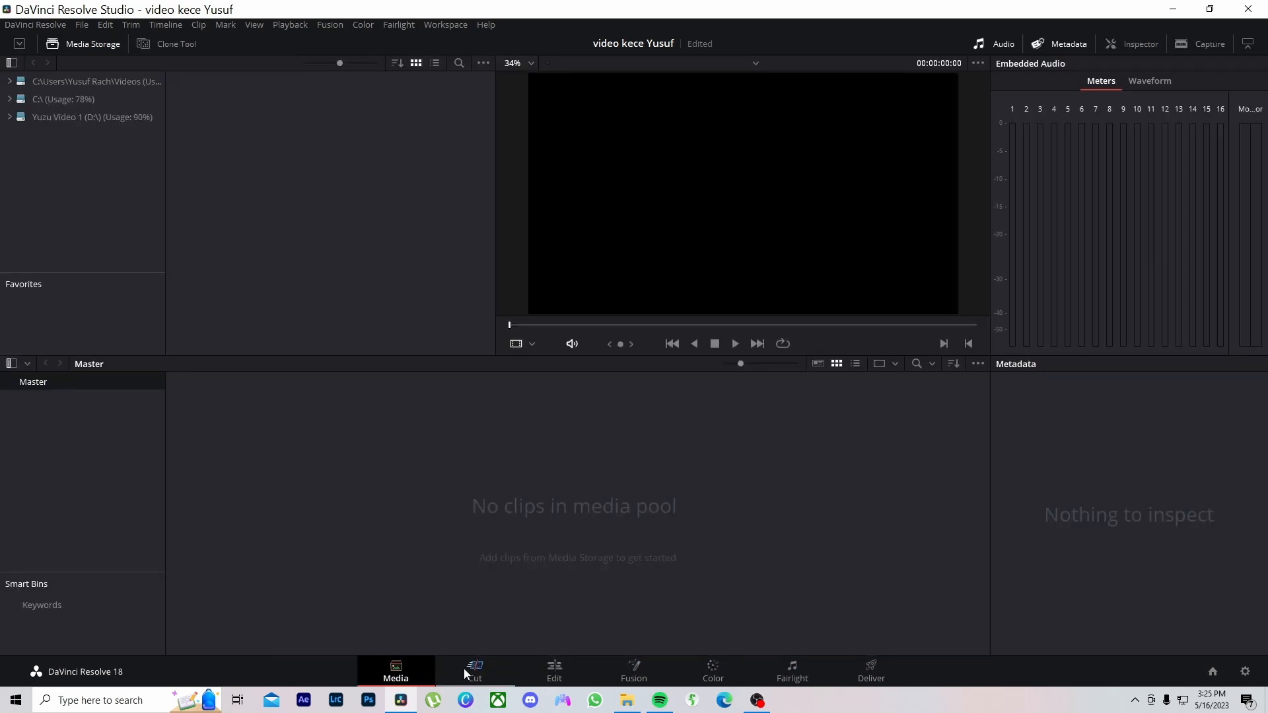
{"action": "left_click", "coordinate": [469, 671]}
{"action": "left_click", "coordinate": [555, 671]}
{"action": "left_click", "coordinate": [634, 674]}
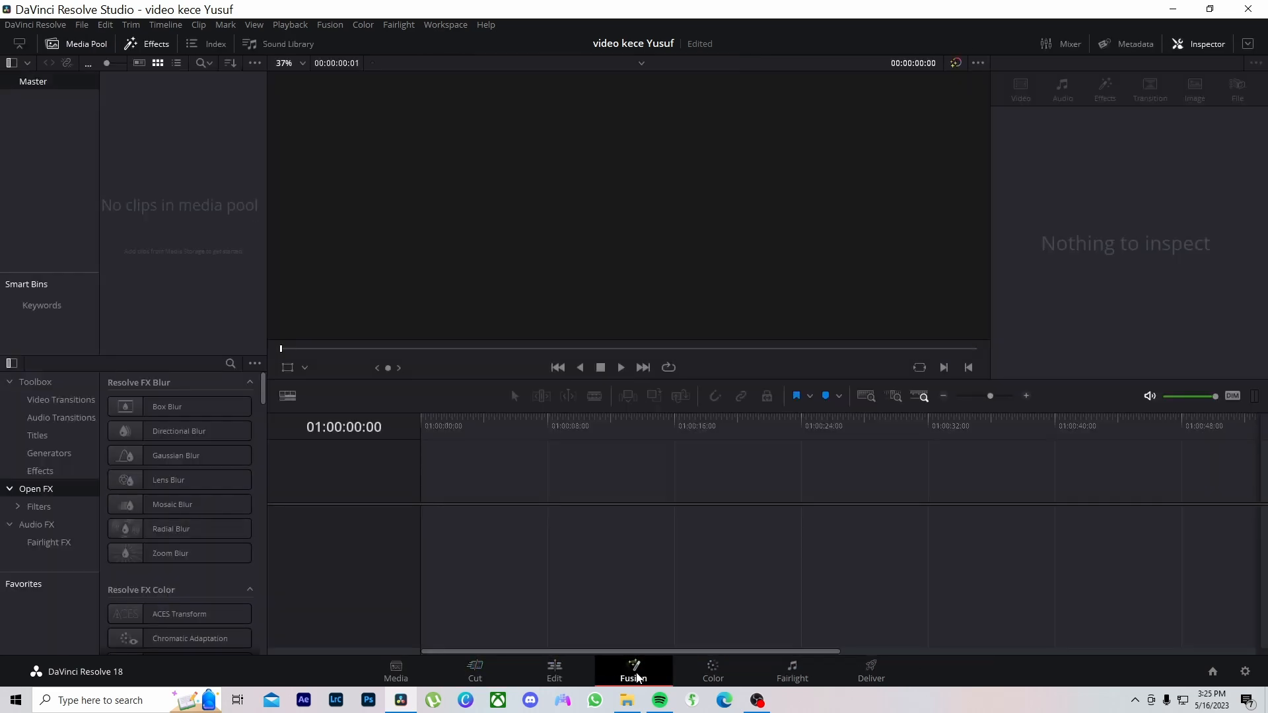
{"action": "left_click", "coordinate": [713, 674]}
{"action": "left_click", "coordinate": [786, 677]}
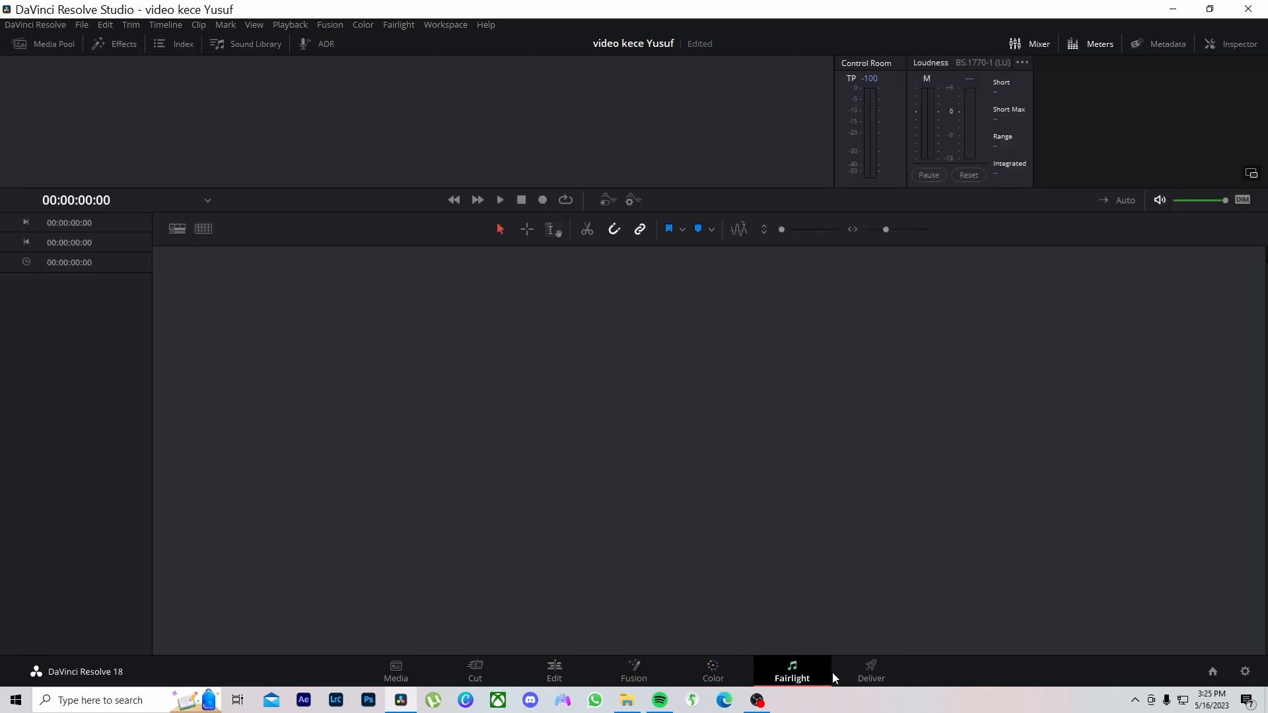
{"action": "left_click", "coordinate": [859, 672]}
{"action": "left_click", "coordinate": [397, 675]}
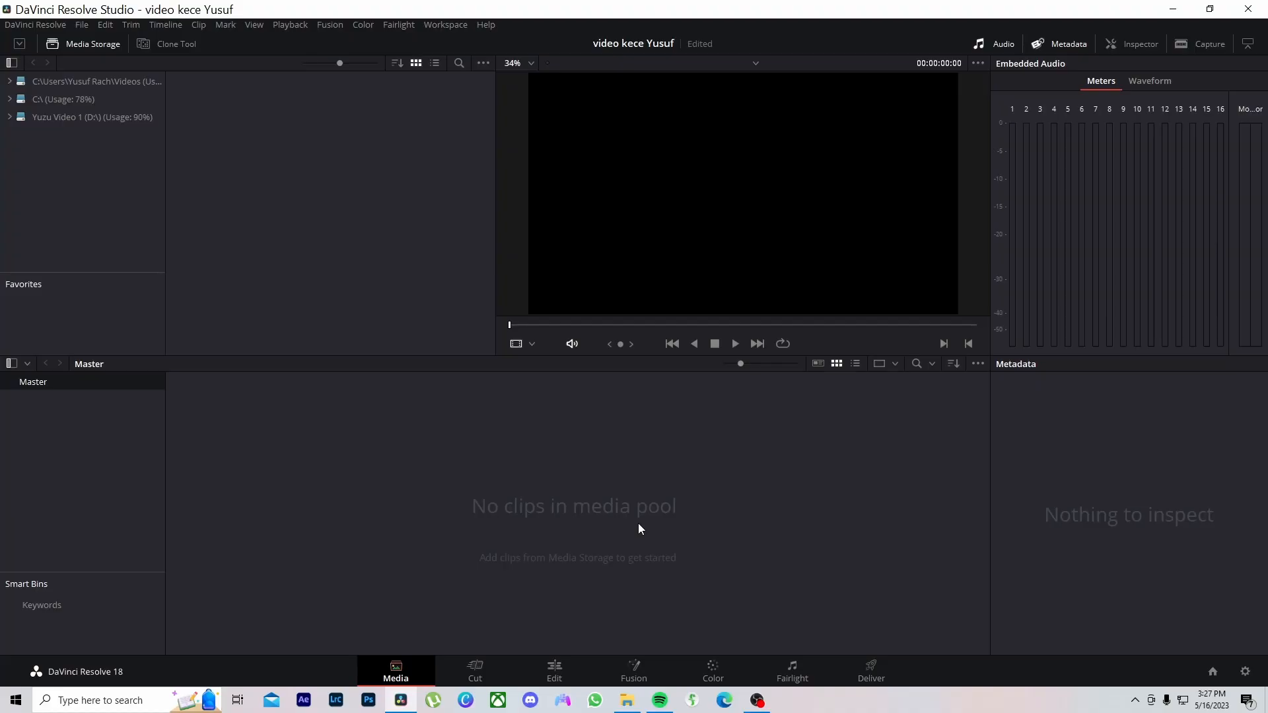
{"action": "right_click", "coordinate": [556, 481]}
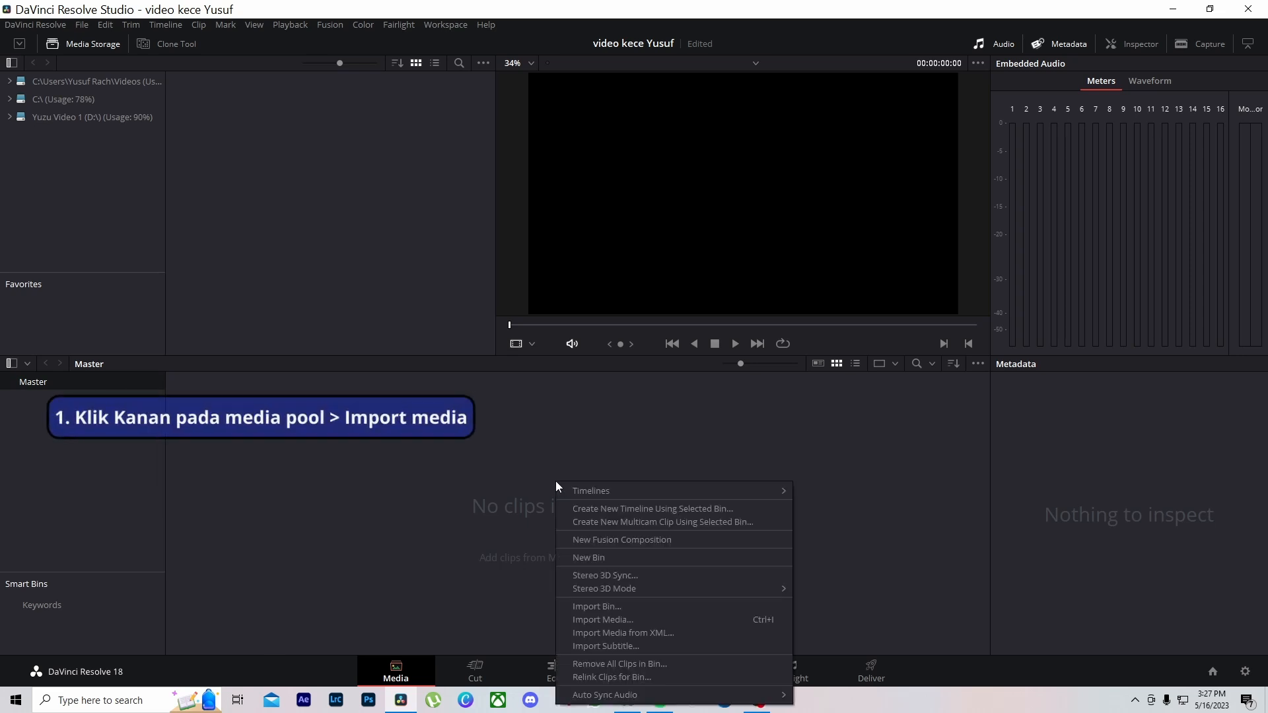
{"action": "left_click", "coordinate": [625, 616]}
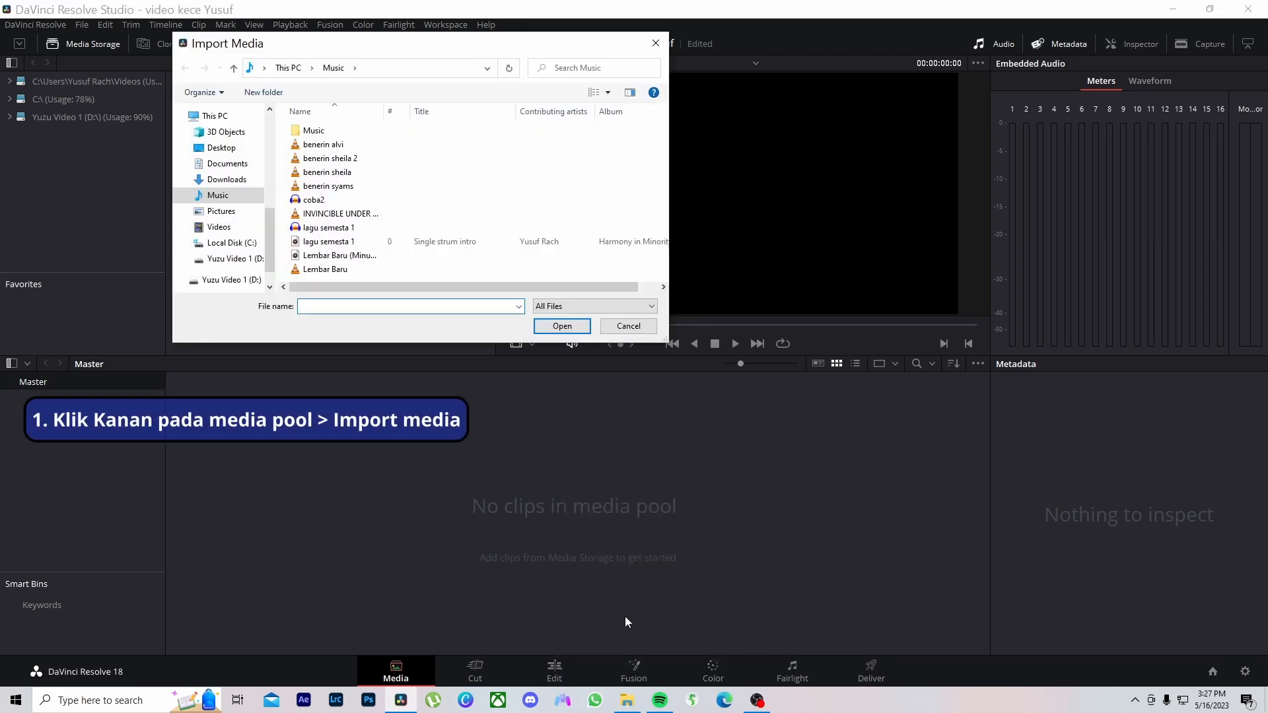
{"action": "left_click", "coordinate": [628, 325]}
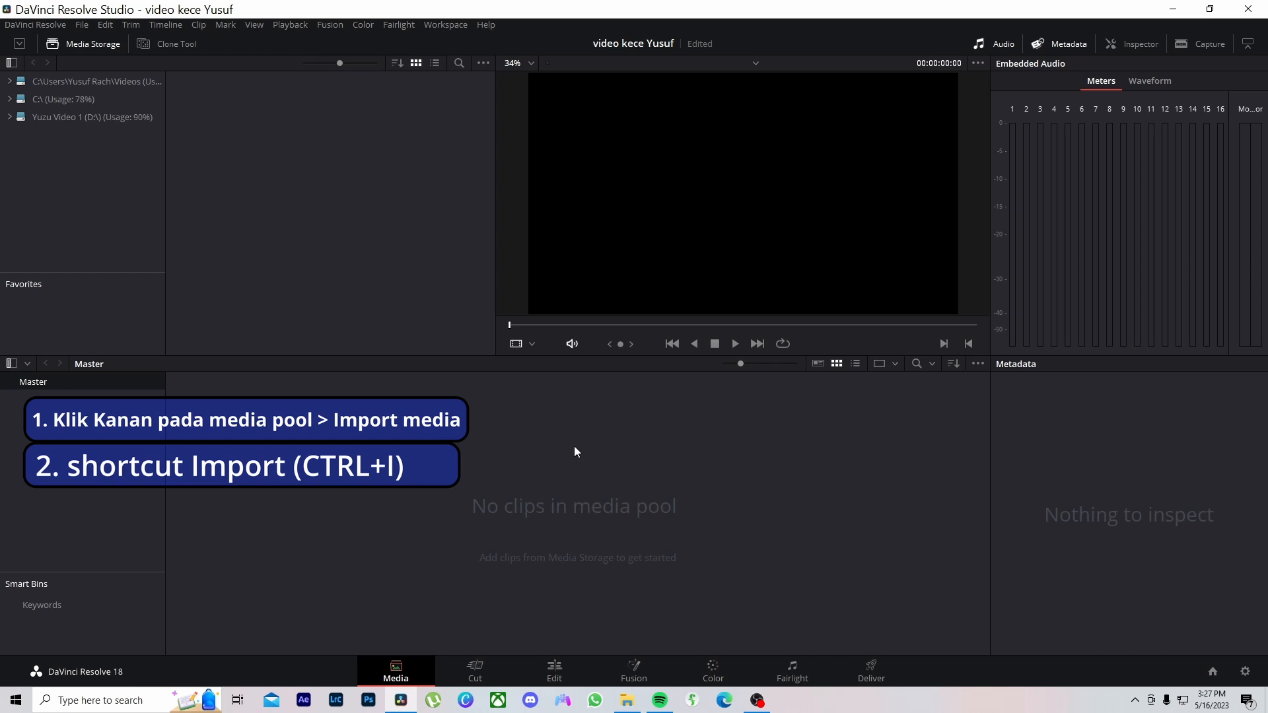
{"action": "key", "text": "ctrl+i"}
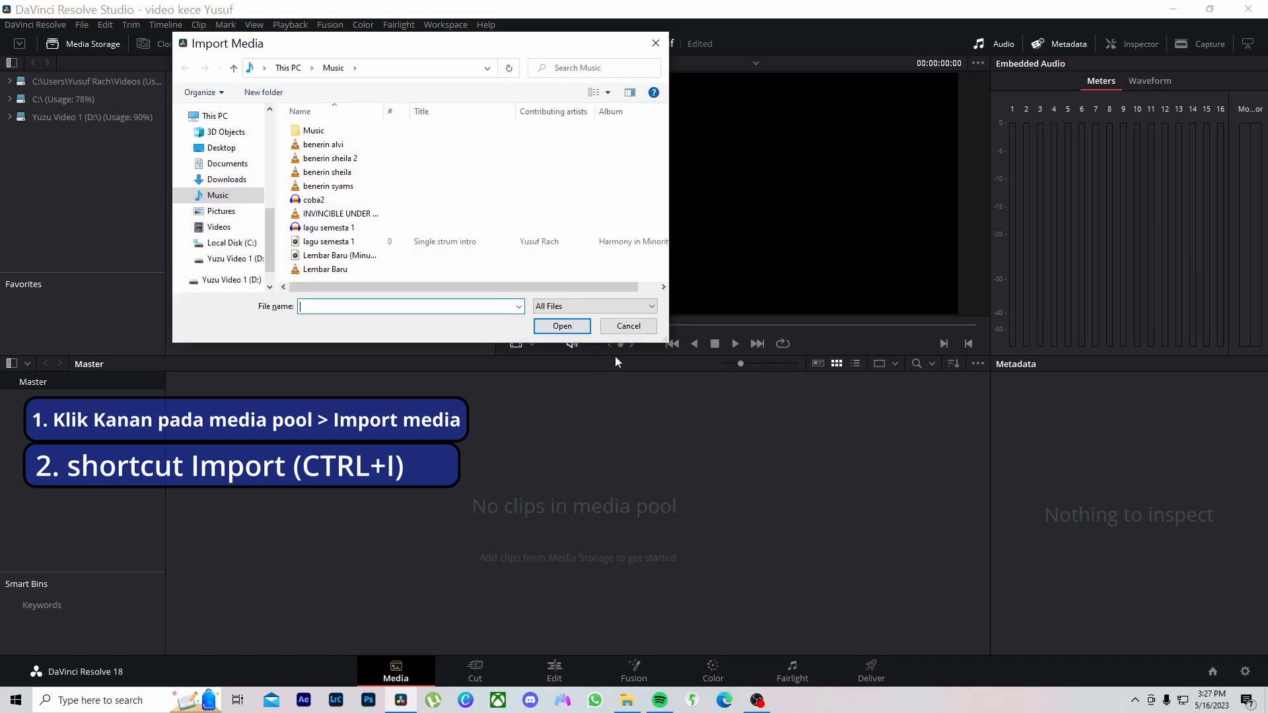
{"action": "left_click", "coordinate": [628, 325]}
Import the clips C0240 to C0253 from the Footage folder in Videos\Lembar Baru into the Master bin
{"action": "left_click", "coordinate": [628, 700]}
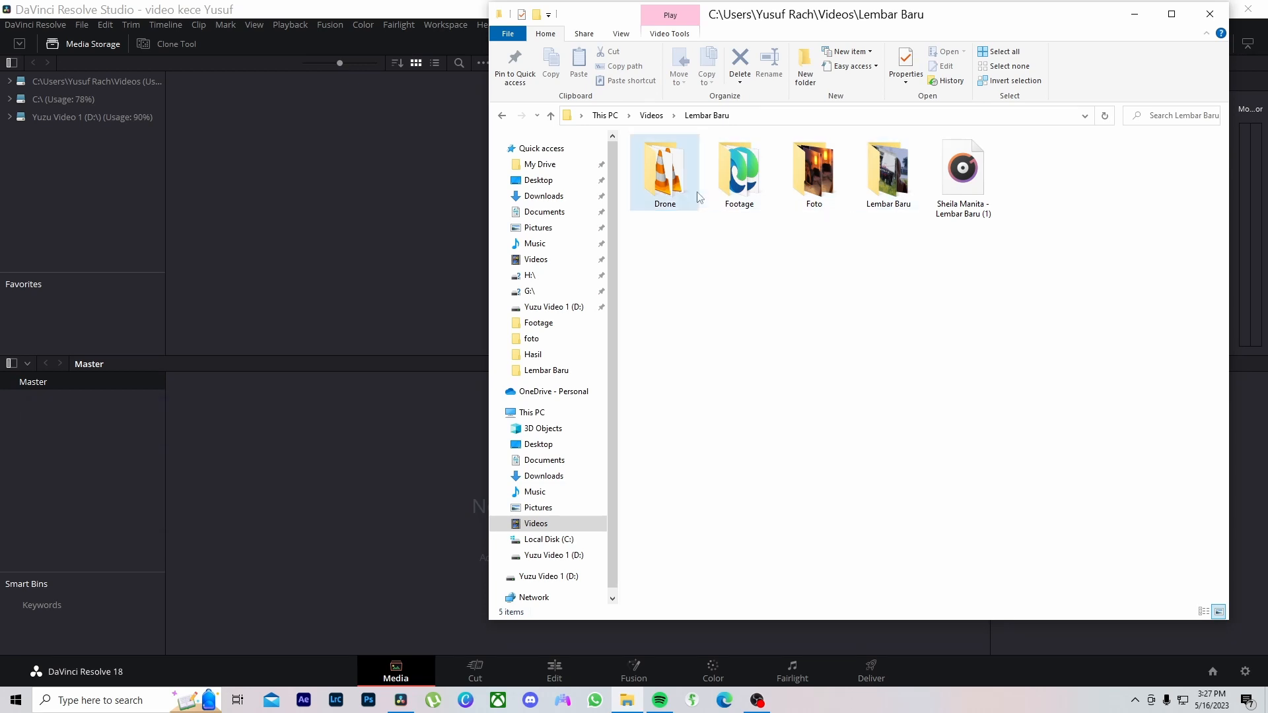
{"action": "double_click", "coordinate": [738, 175]}
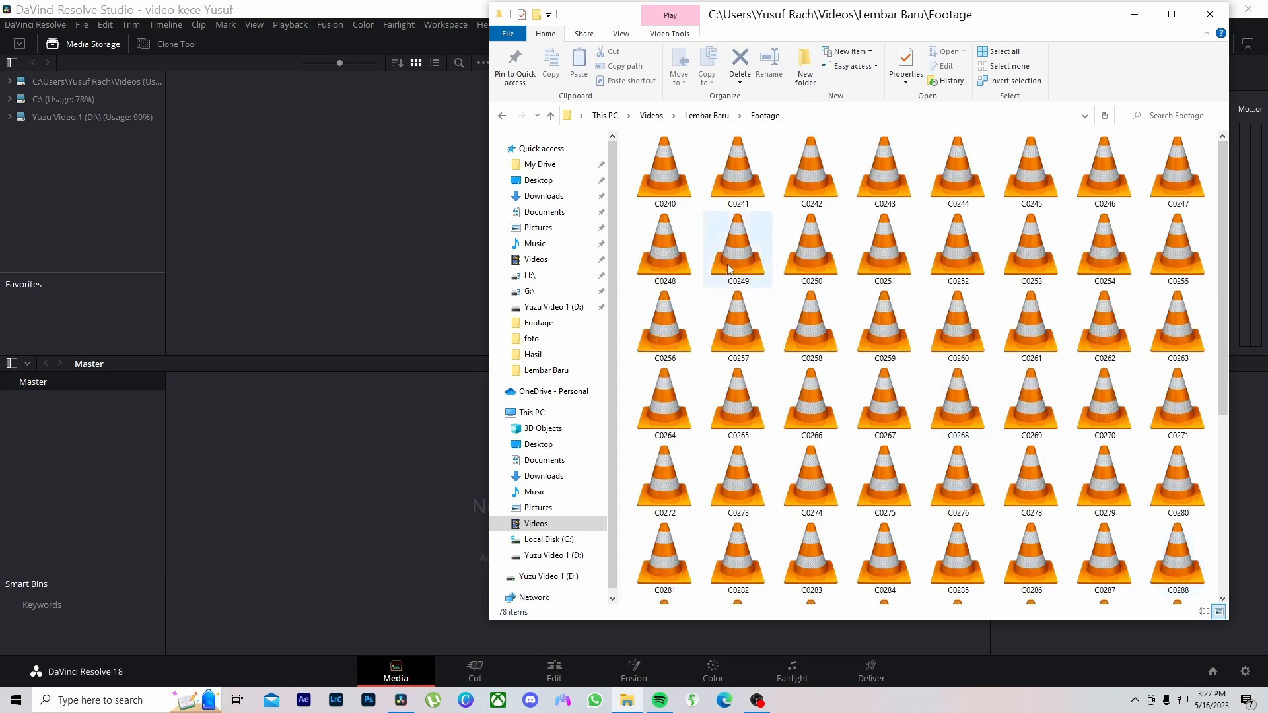
{"action": "left_click", "coordinate": [664, 173]}
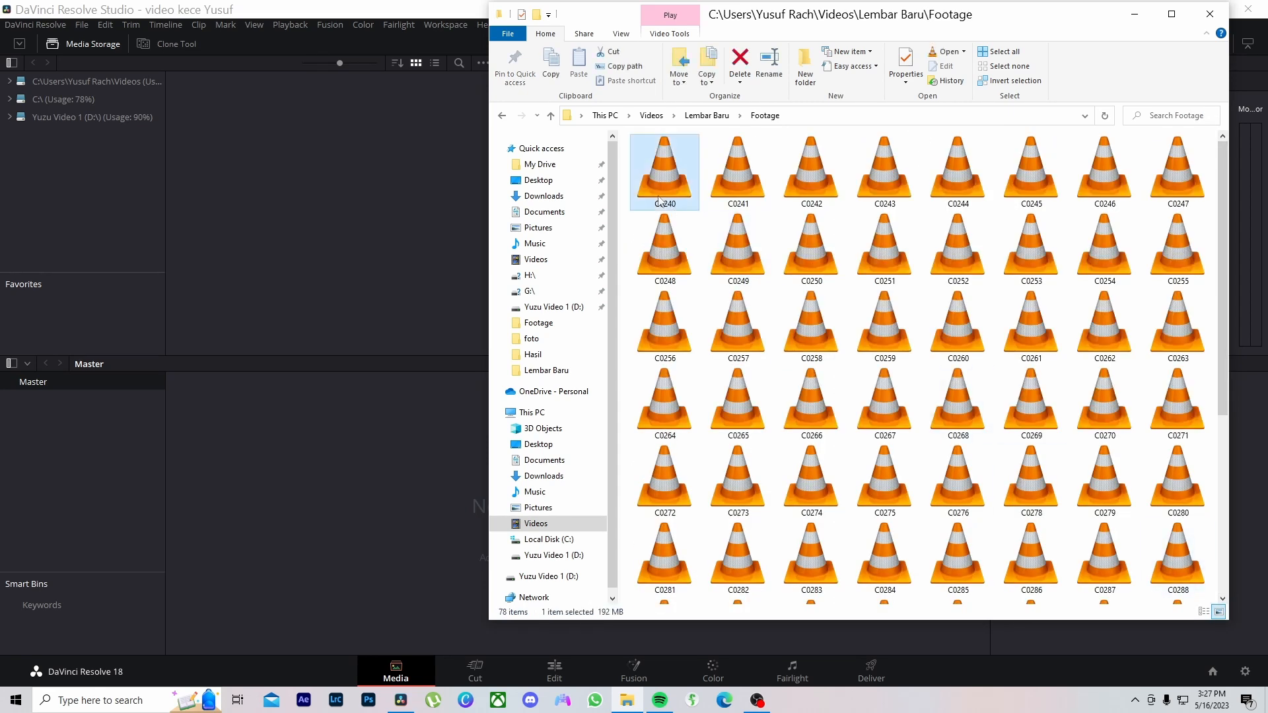
{"action": "left_click", "coordinate": [1022, 267], "text": "shift"}
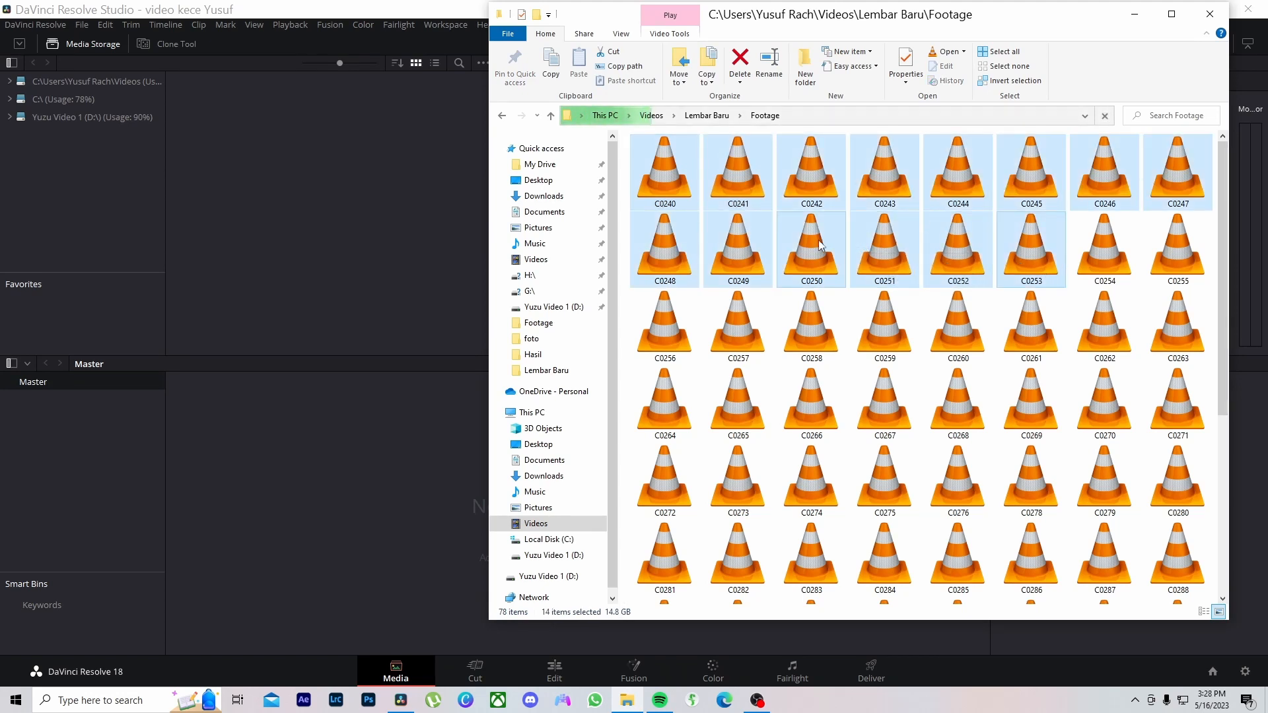
{"action": "left_click_drag", "start_coordinate": [825, 250], "coordinate": [466, 461]}
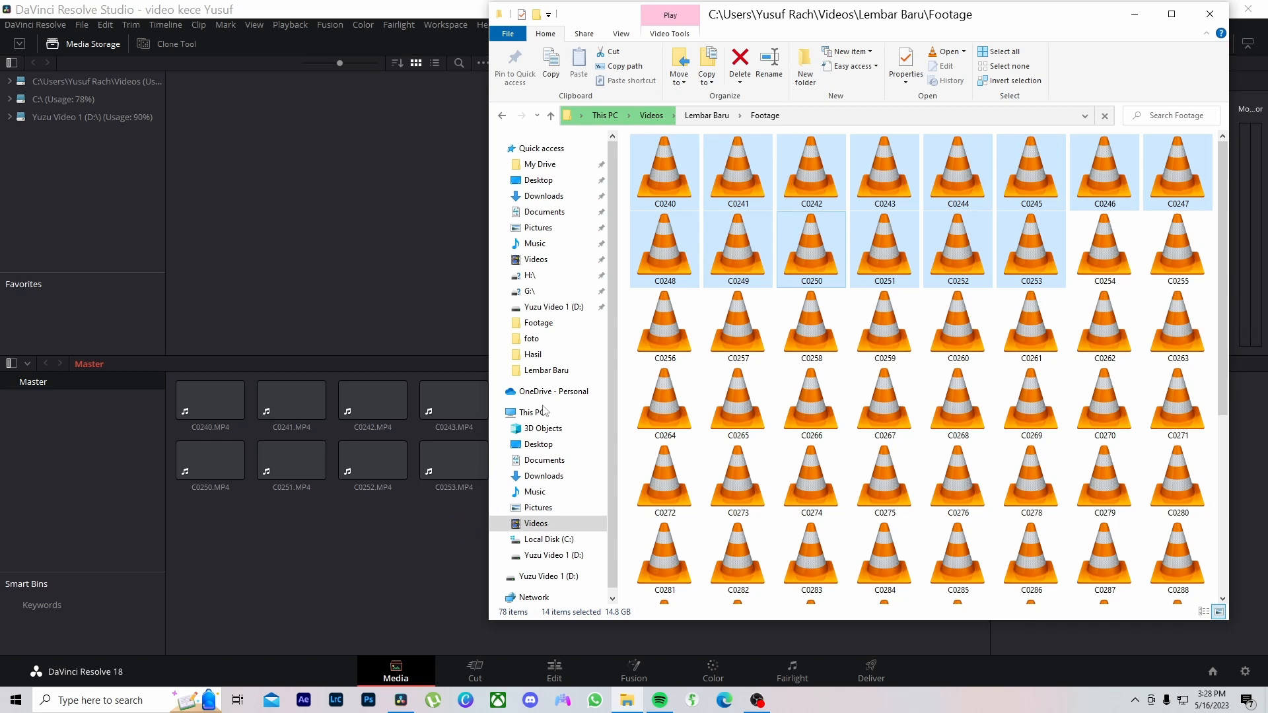
{"action": "left_click", "coordinate": [426, 528]}
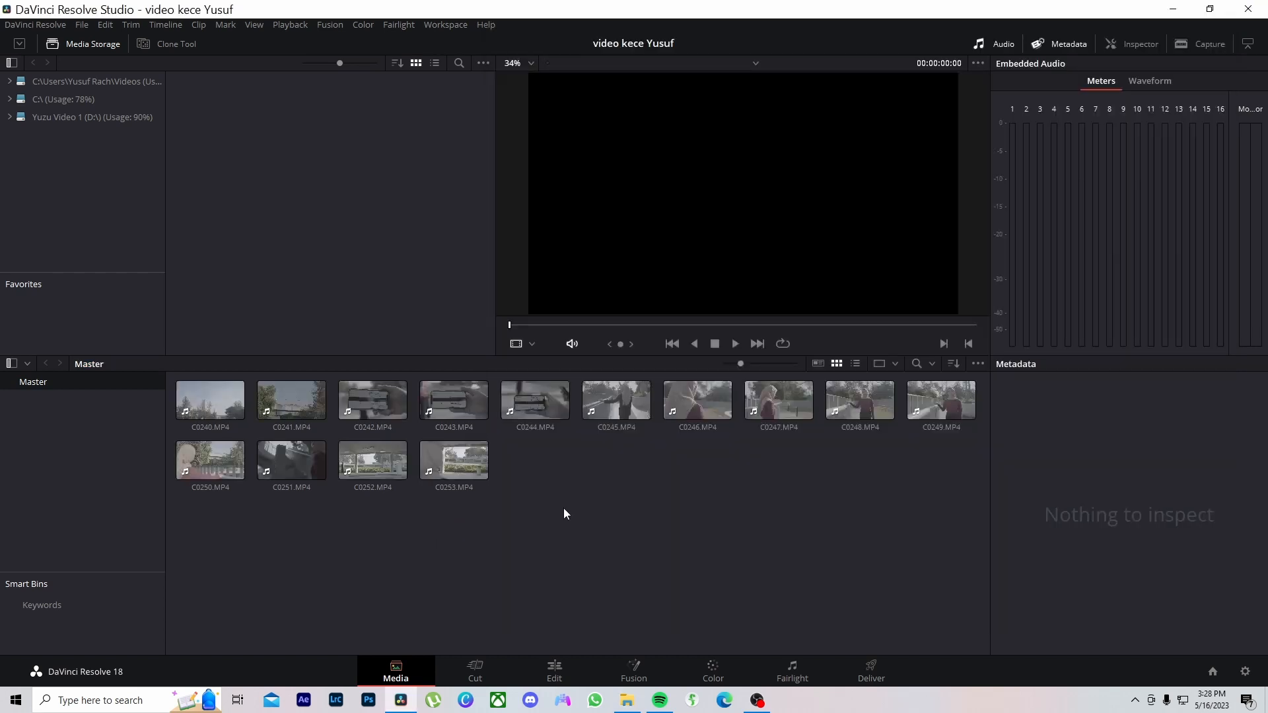
{"action": "key", "text": "ctrl+i"}
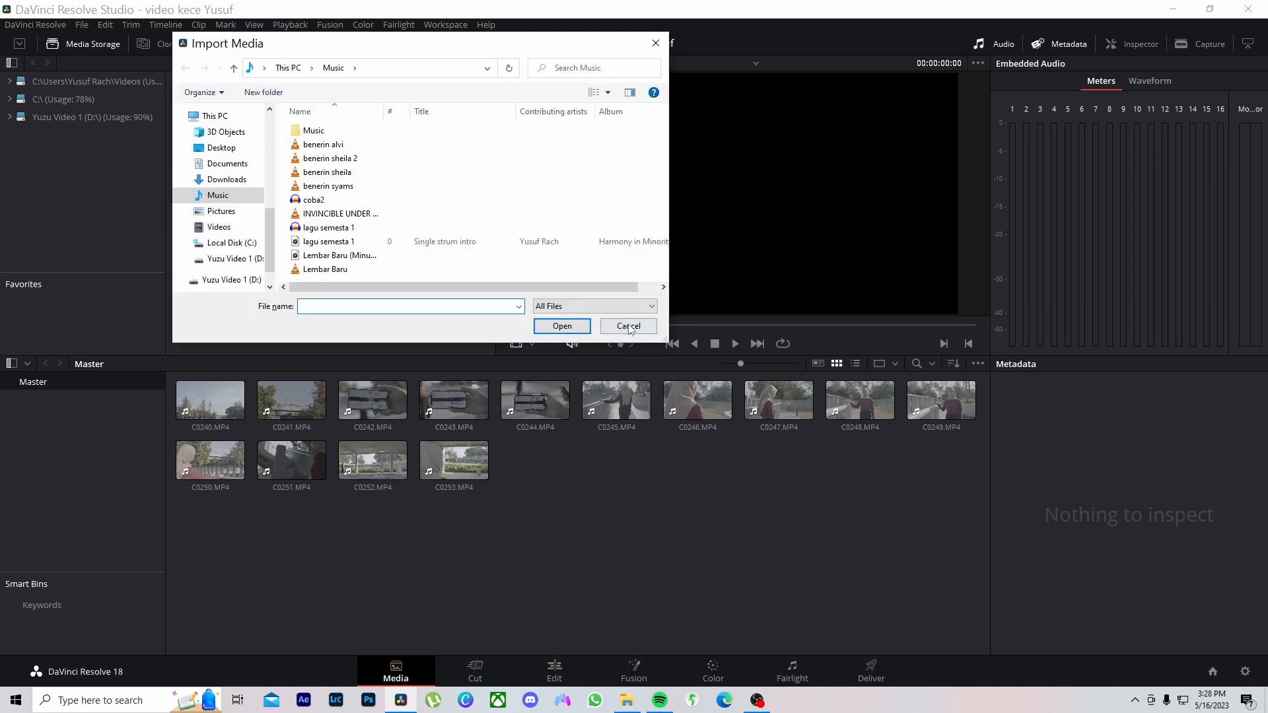
{"action": "left_click", "coordinate": [220, 227]}
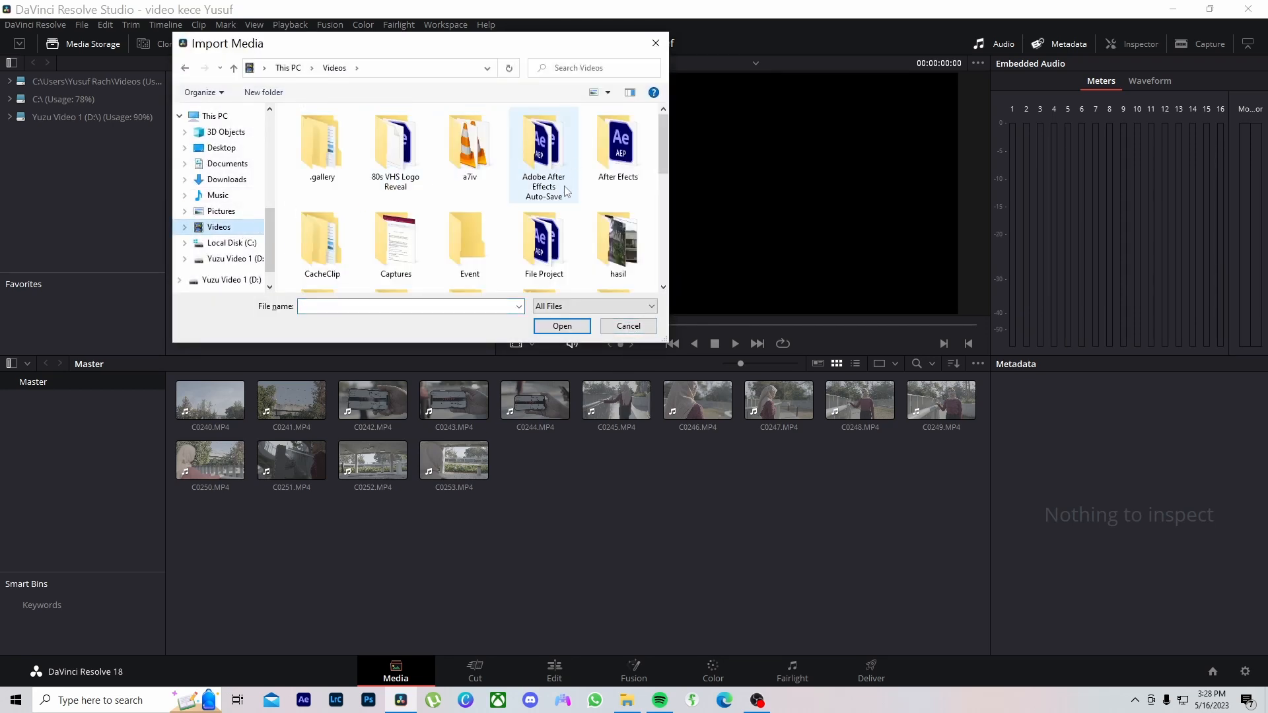
{"action": "scroll", "coordinate": [566, 191], "scroll_direction": "down", "scroll_amount": 1}
{"action": "left_click", "coordinate": [628, 326]}
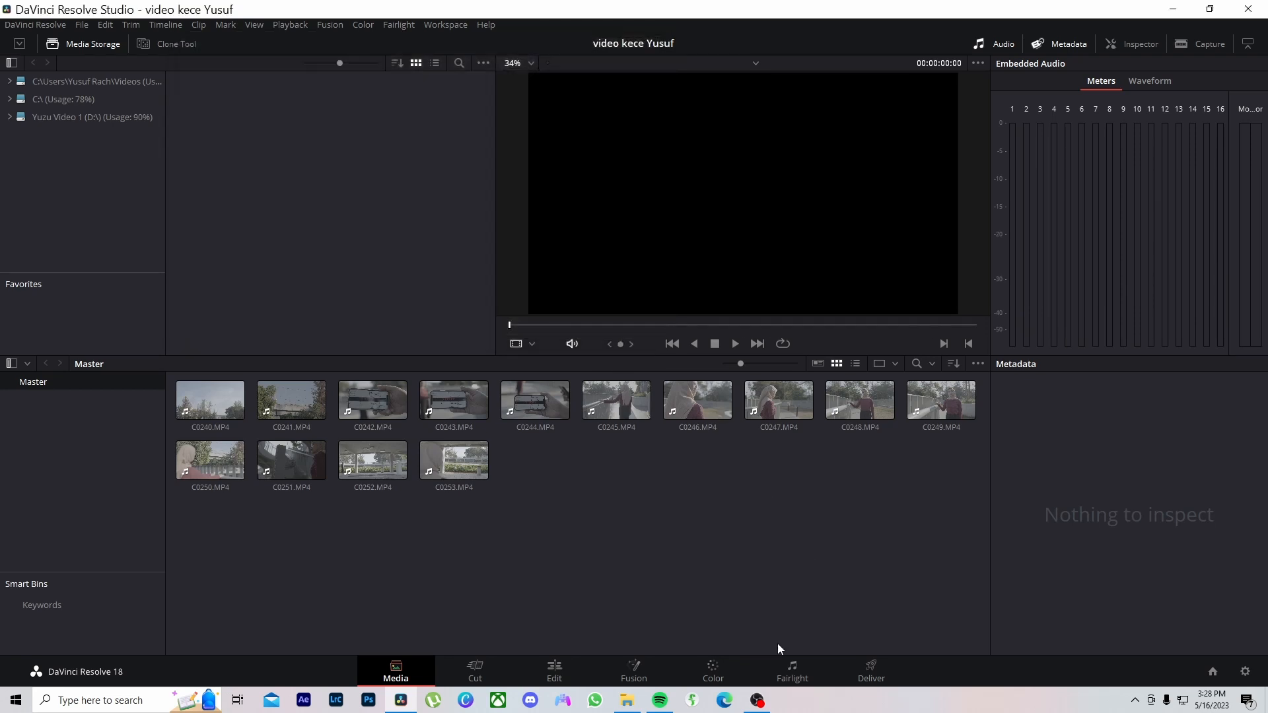
Import the photos DSC06891 to DSC06893 from the Foto folder and the Lembar Baru audio file from its parent folder into the media pool
{"action": "left_click", "coordinate": [629, 699]}
{"action": "left_click", "coordinate": [700, 116]}
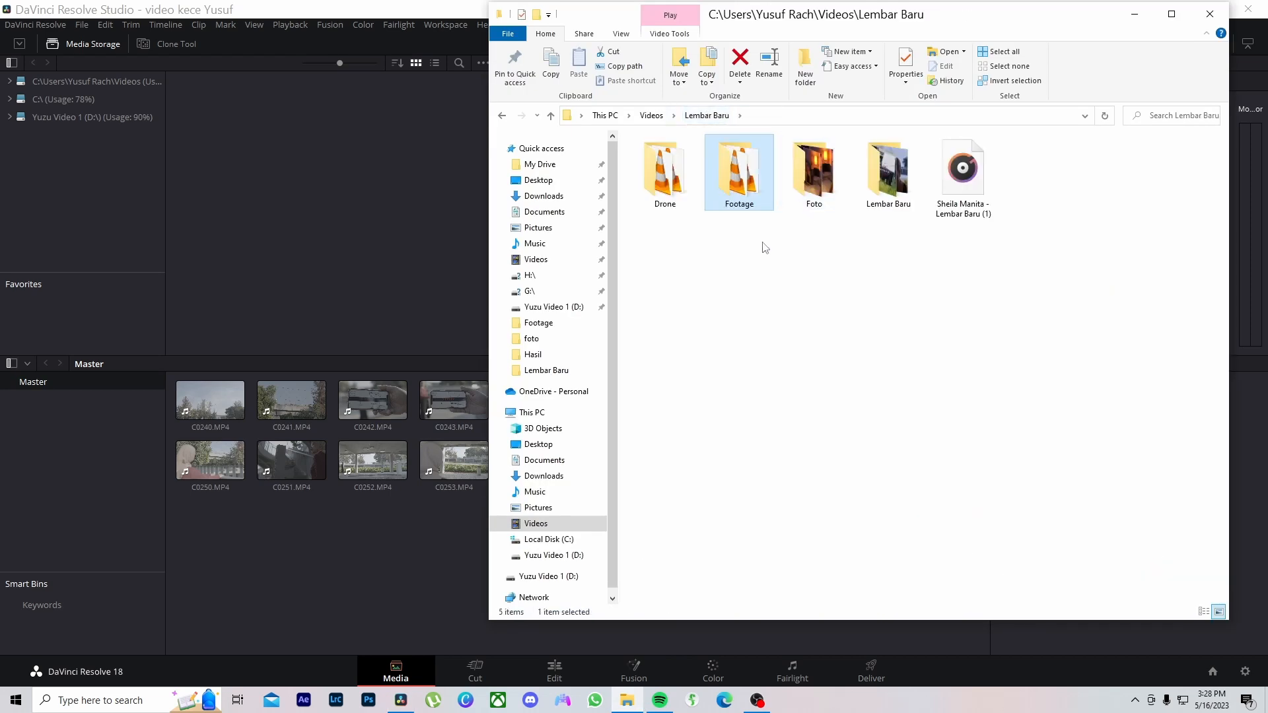
{"action": "double_click", "coordinate": [817, 192]}
{"action": "left_click_drag", "start_coordinate": [746, 316], "coordinate": [426, 544]}
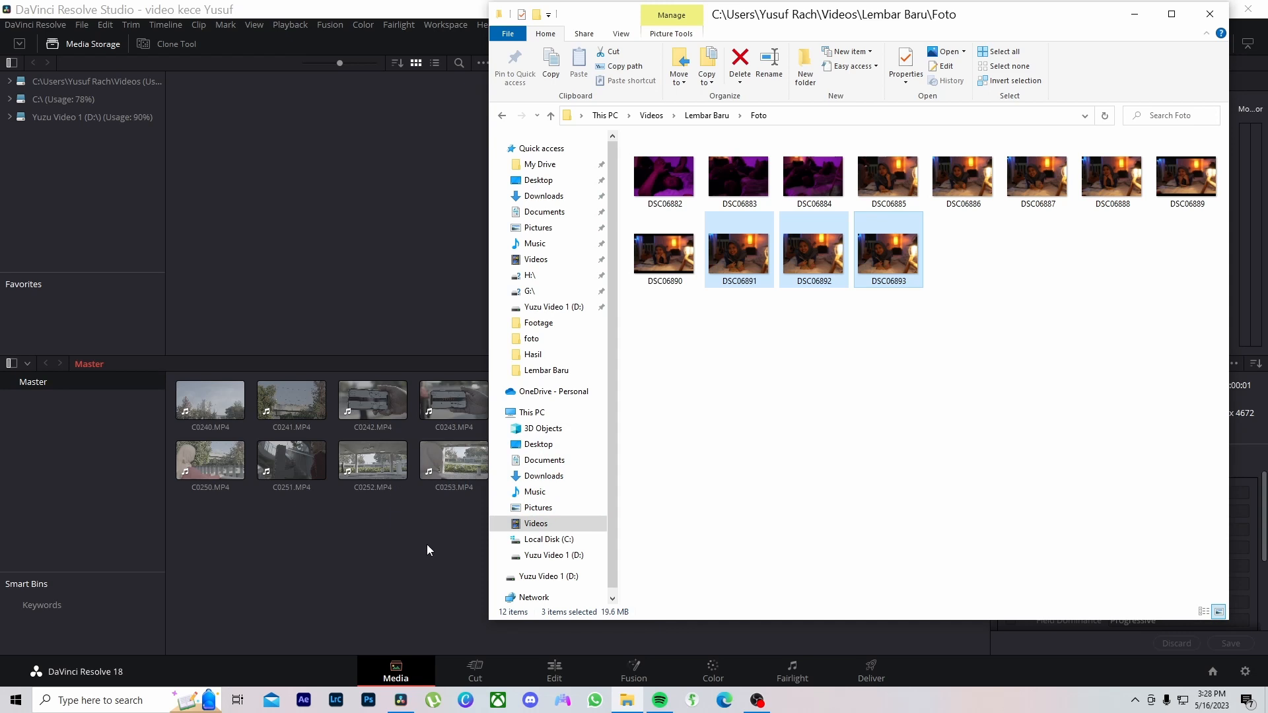
{"action": "left_click", "coordinate": [428, 543]}
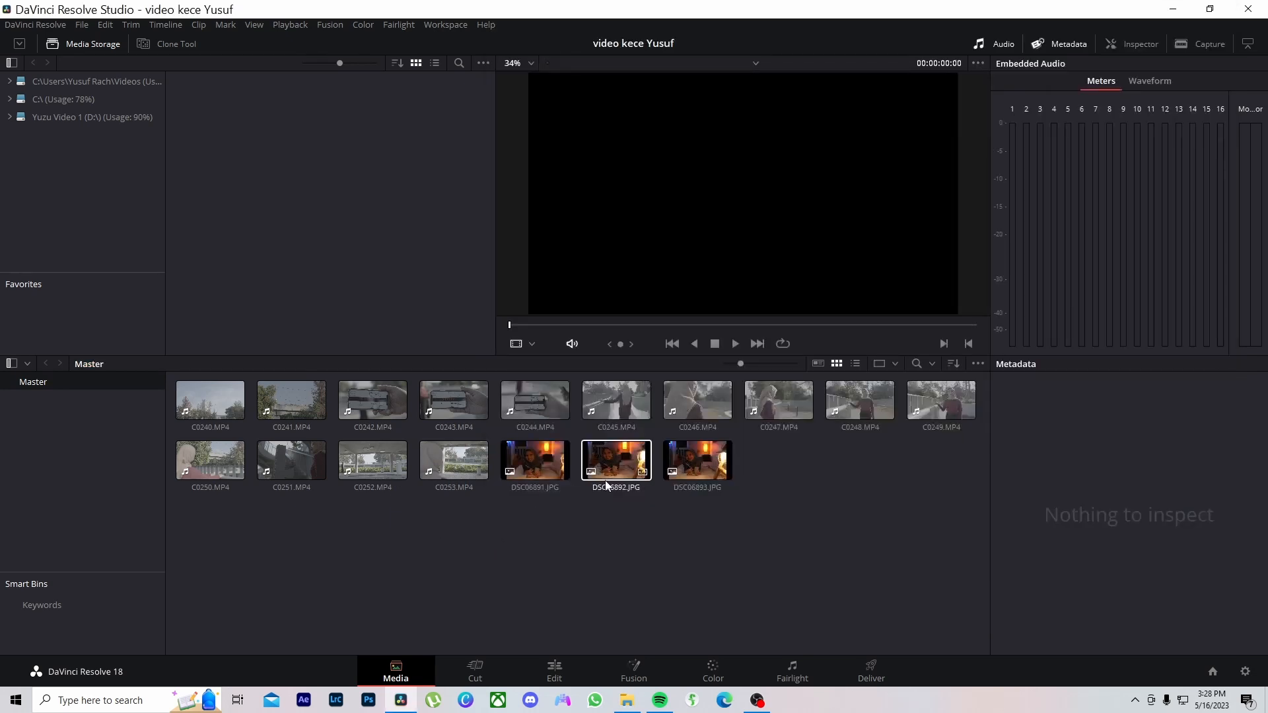
{"action": "left_click", "coordinate": [638, 703]}
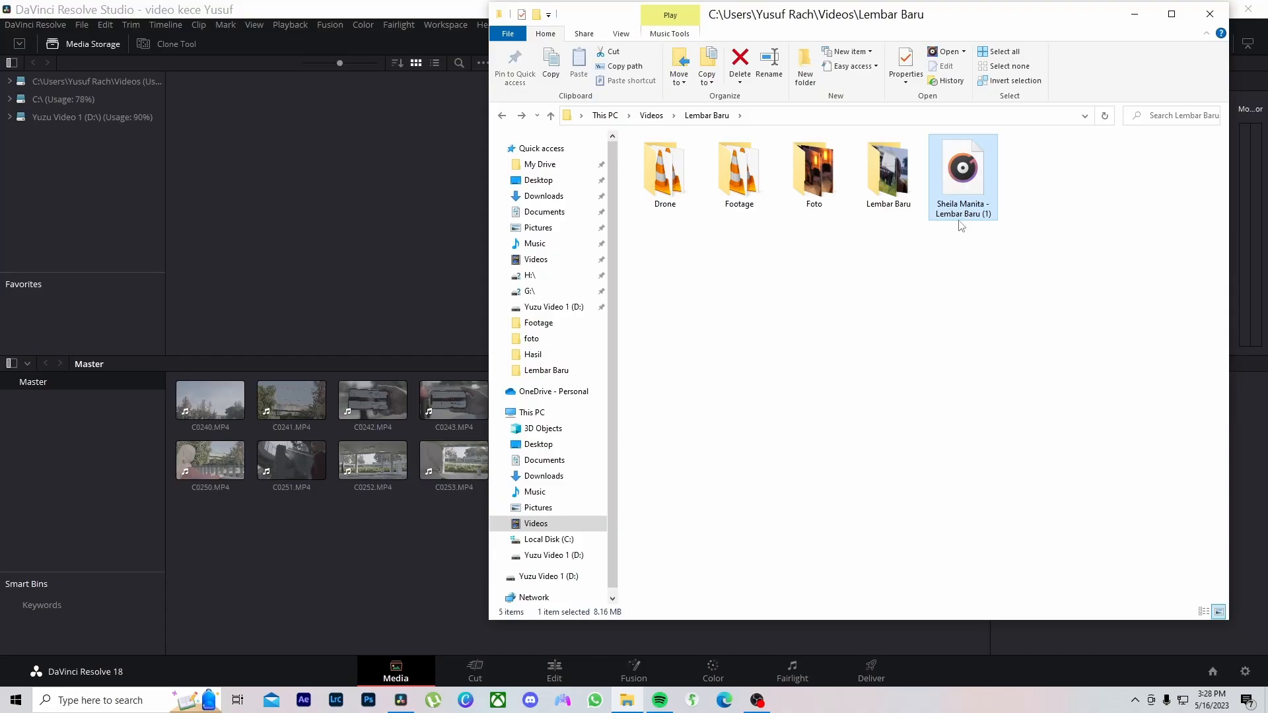
{"action": "left_click_drag", "start_coordinate": [546, 481], "coordinate": [450, 537]}
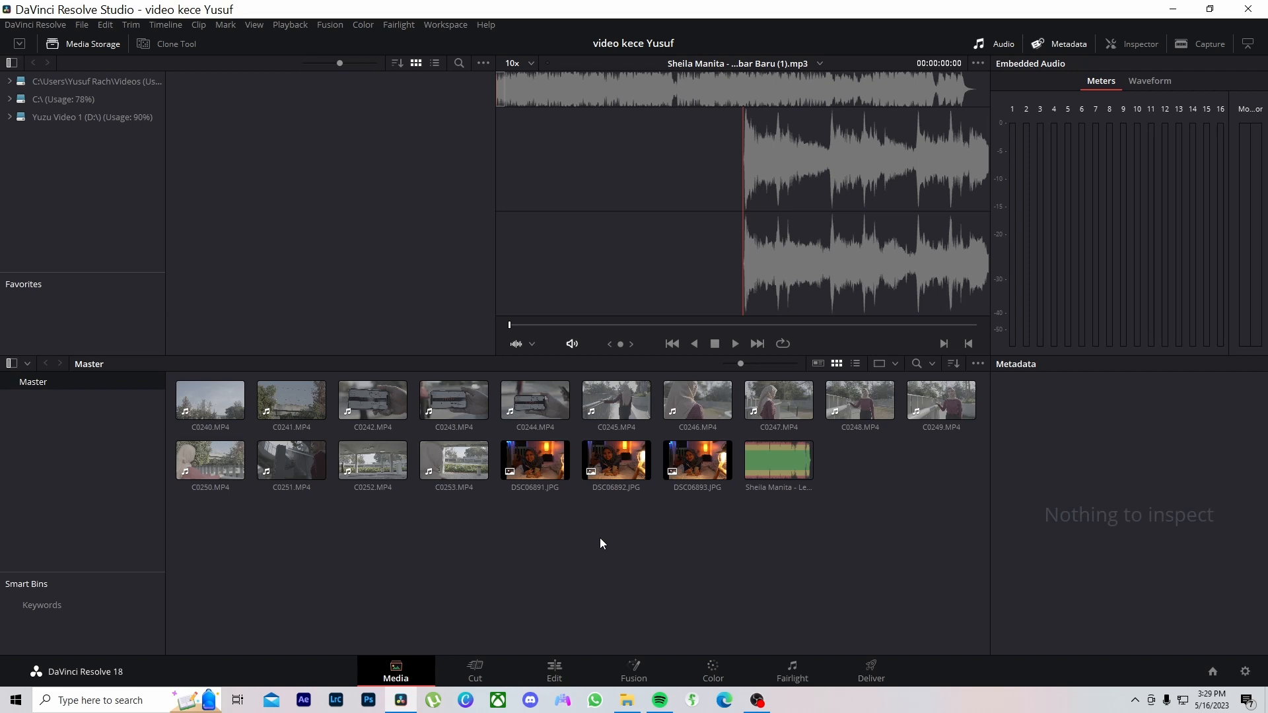
Rename the clip C0240.MP4 in the media pool to "Video 1"
{"action": "double_click", "coordinate": [223, 427]}
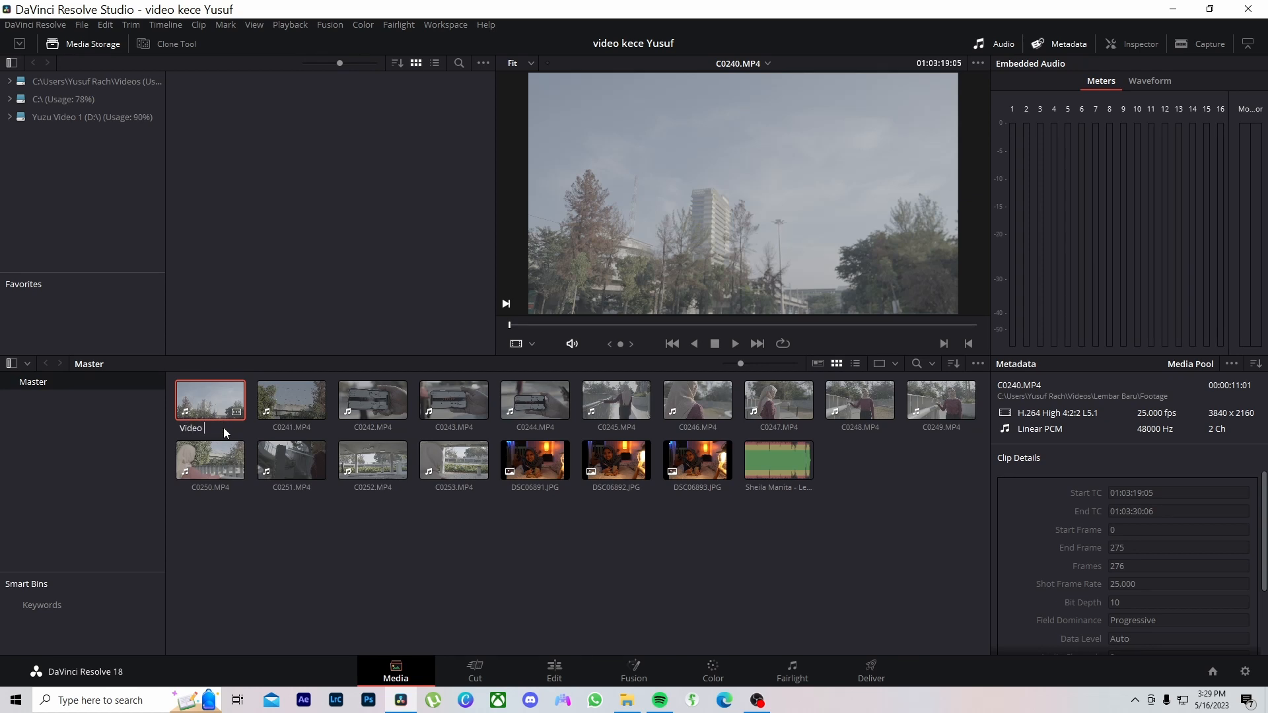
{"action": "left_click", "coordinate": [347, 518]}
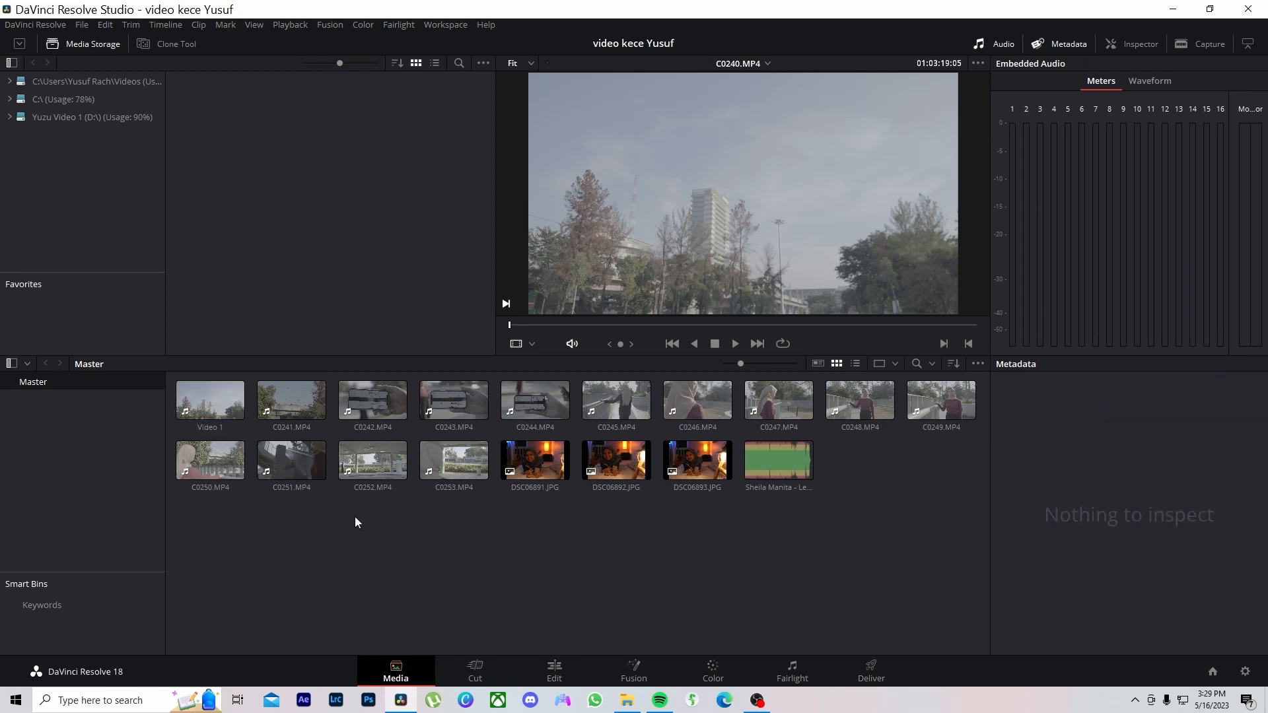
Create three bins named "Video", "Foto" and "Music" inside the Master bin
{"action": "right_click", "coordinate": [359, 521]}
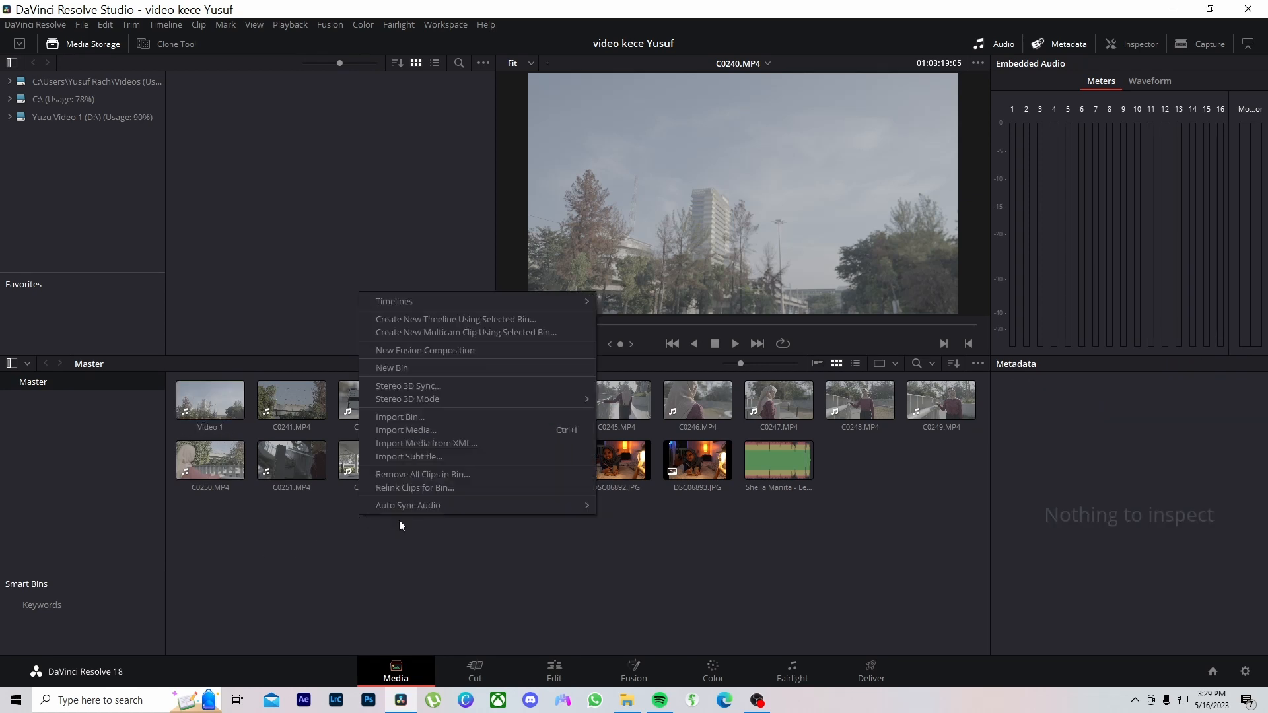
{"action": "left_click", "coordinate": [410, 368]}
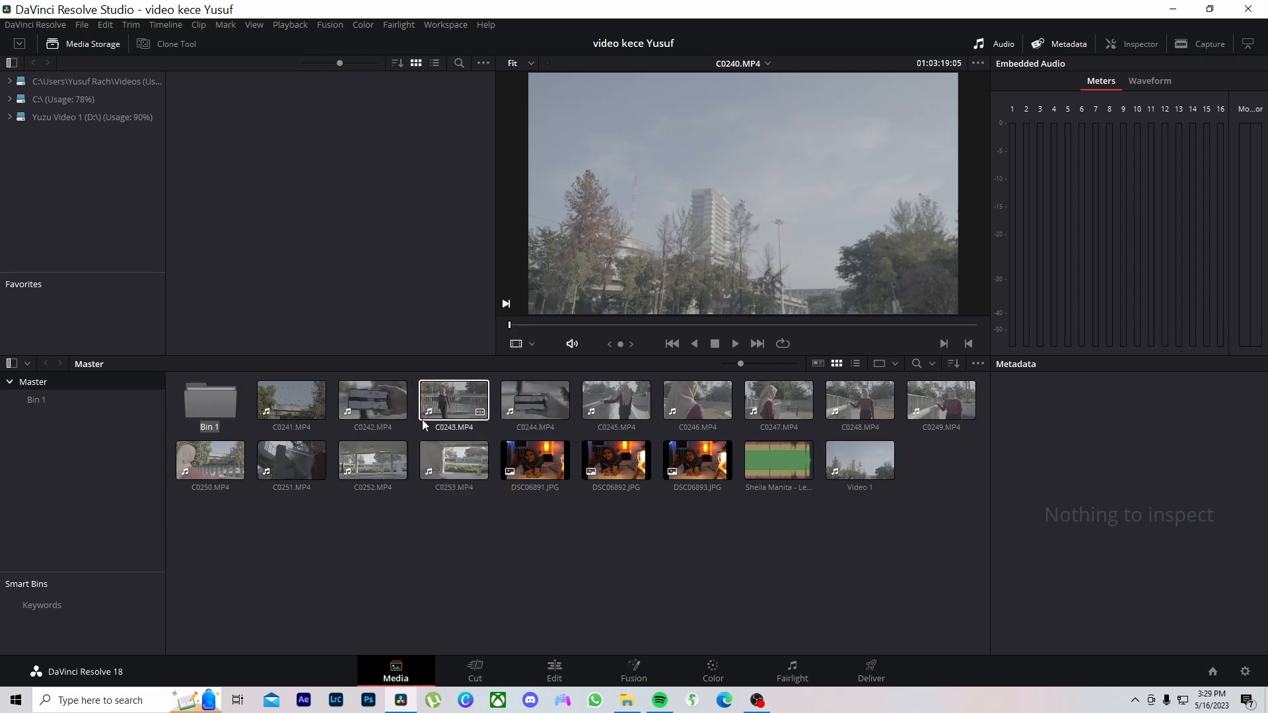
{"action": "left_click", "coordinate": [409, 537]}
{"action": "right_click", "coordinate": [417, 523]}
{"action": "left_click", "coordinate": [489, 374]}
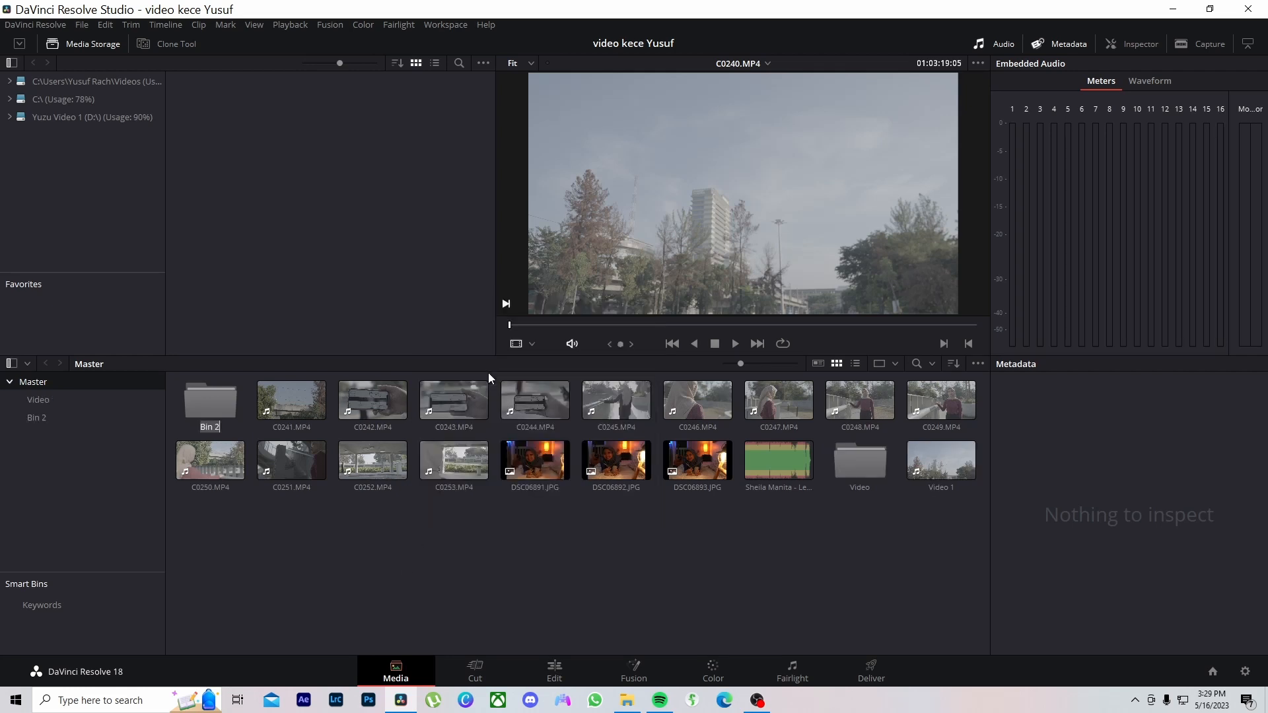
{"action": "left_click", "coordinate": [502, 533]}
{"action": "right_click", "coordinate": [507, 526]}
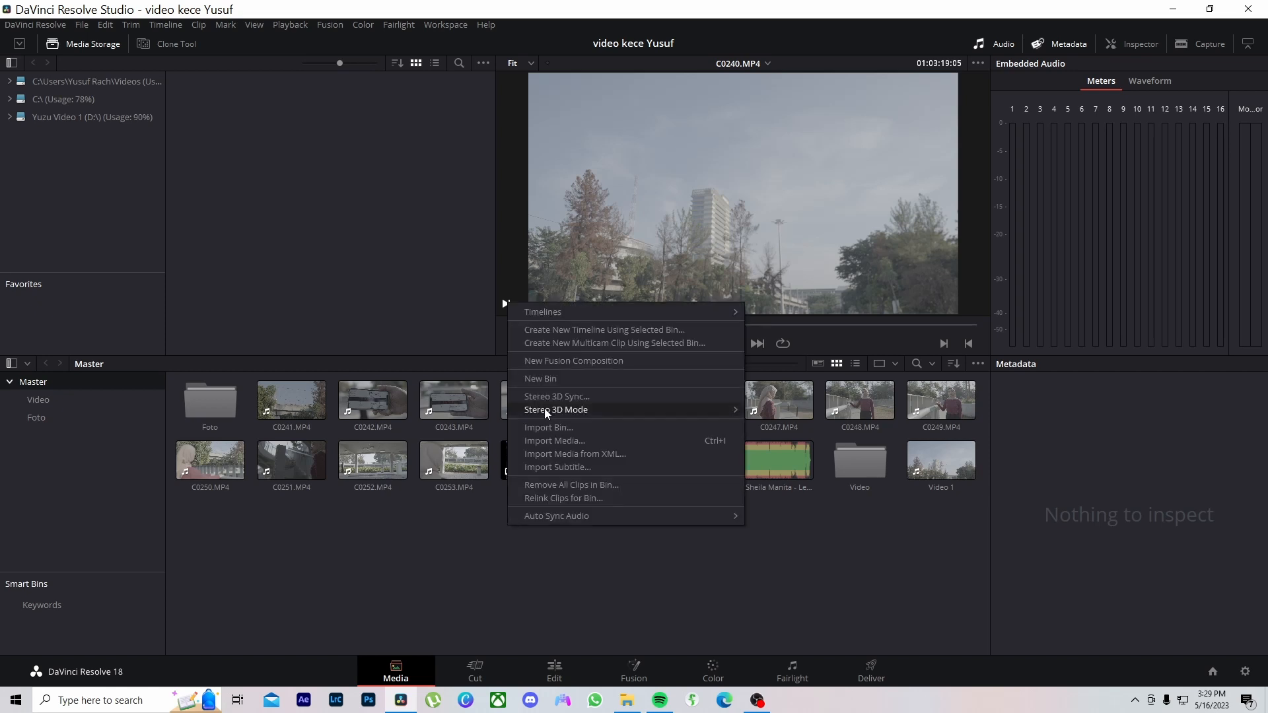
{"action": "left_click", "coordinate": [545, 410]}
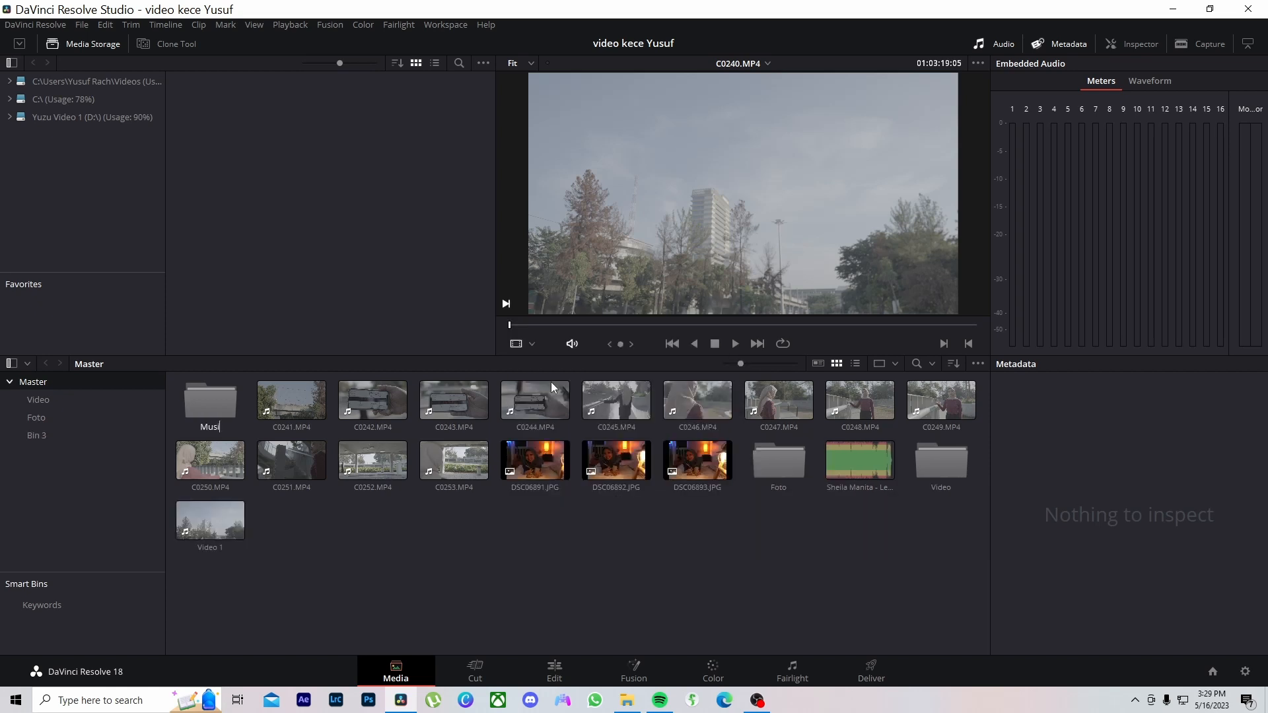
{"action": "type", "text": "Music"}
{"action": "left_click", "coordinate": [551, 383]}
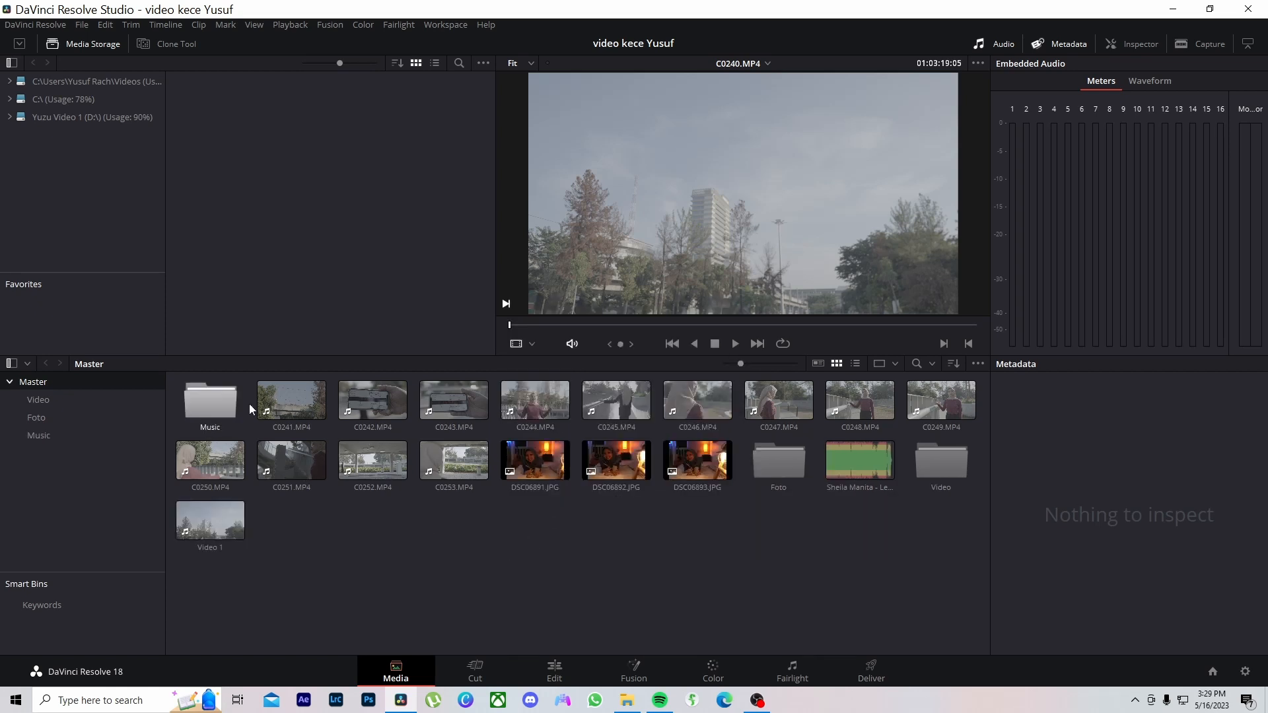
Move clip C0244 into the Video bin, photo DSC06893 into Foto, and the song into Music
{"action": "left_click", "coordinate": [294, 413]}
{"action": "left_click_drag", "start_coordinate": [505, 395], "coordinate": [929, 465]}
{"action": "left_click_drag", "start_coordinate": [612, 462], "coordinate": [613, 464]}
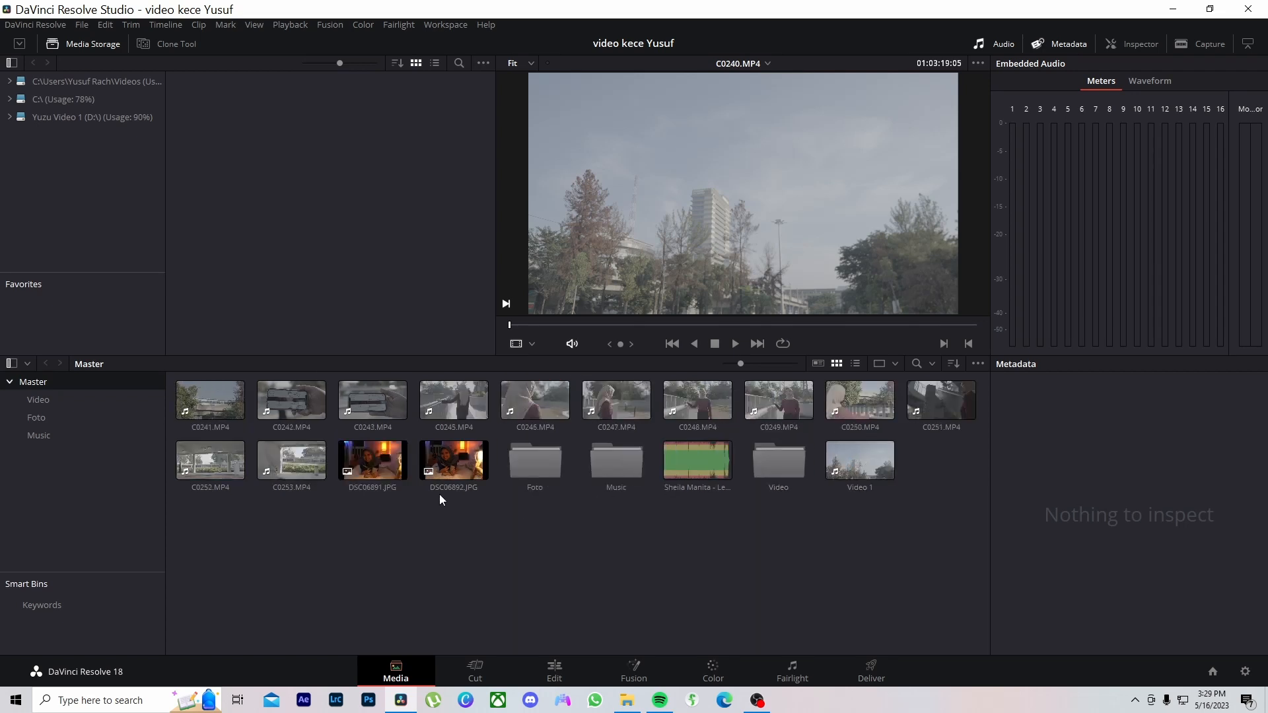
{"action": "left_click_drag", "start_coordinate": [703, 458], "coordinate": [613, 466]}
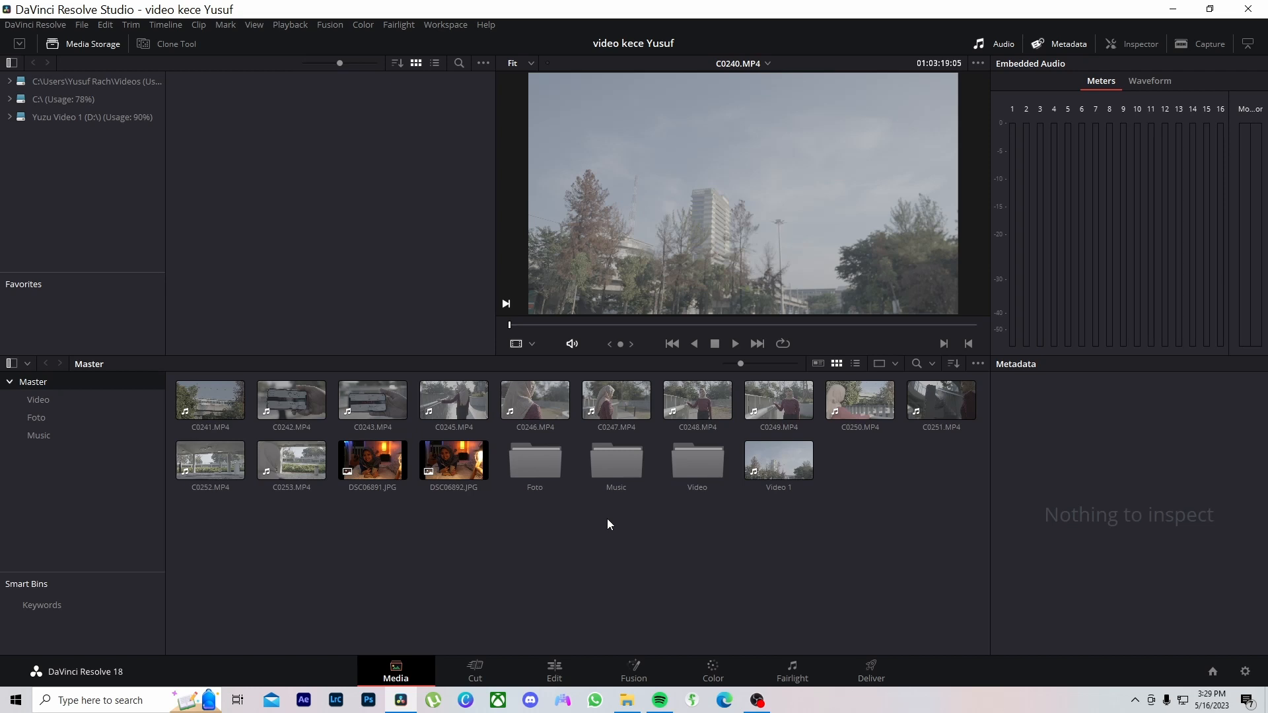
Undo the recent sorting of the clip, photo and song into the bins
{"action": "key", "text": "ctrl+z"}
{"action": "key", "text": "ctrl+z"}
{"action": "key", "text": "ctrl+z"}
{"action": "key", "text": "ctrl+z"}
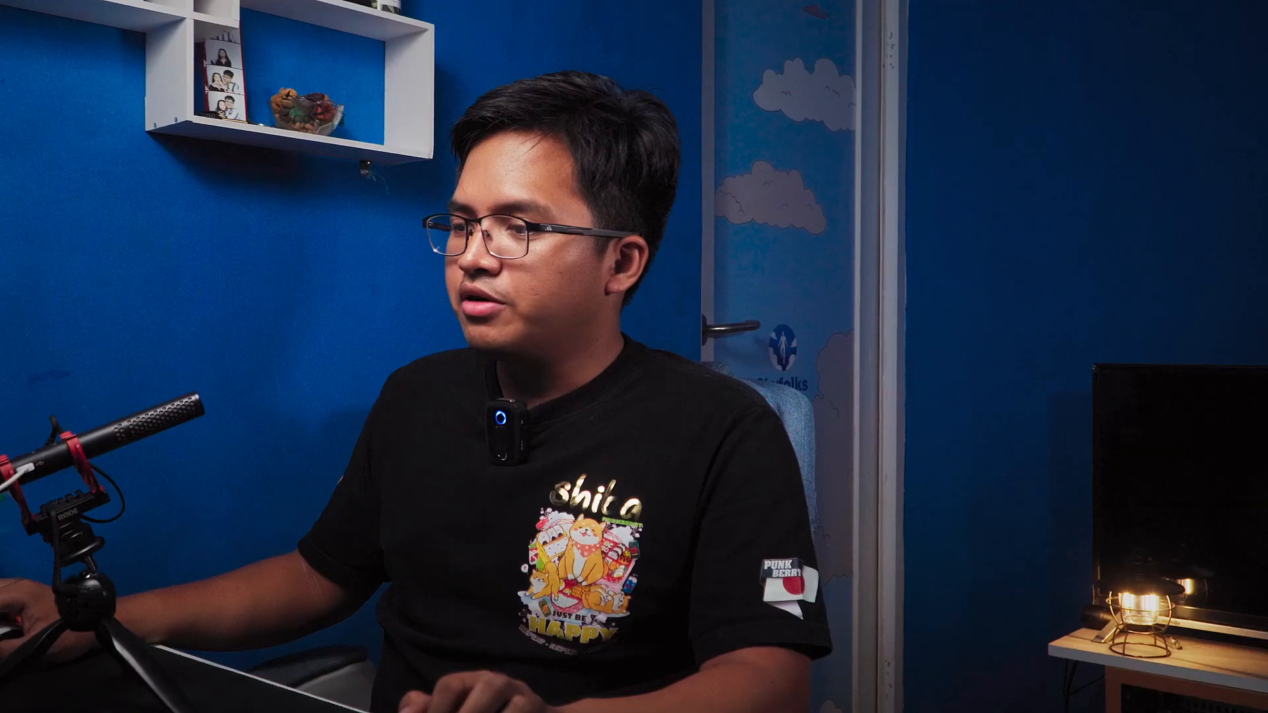
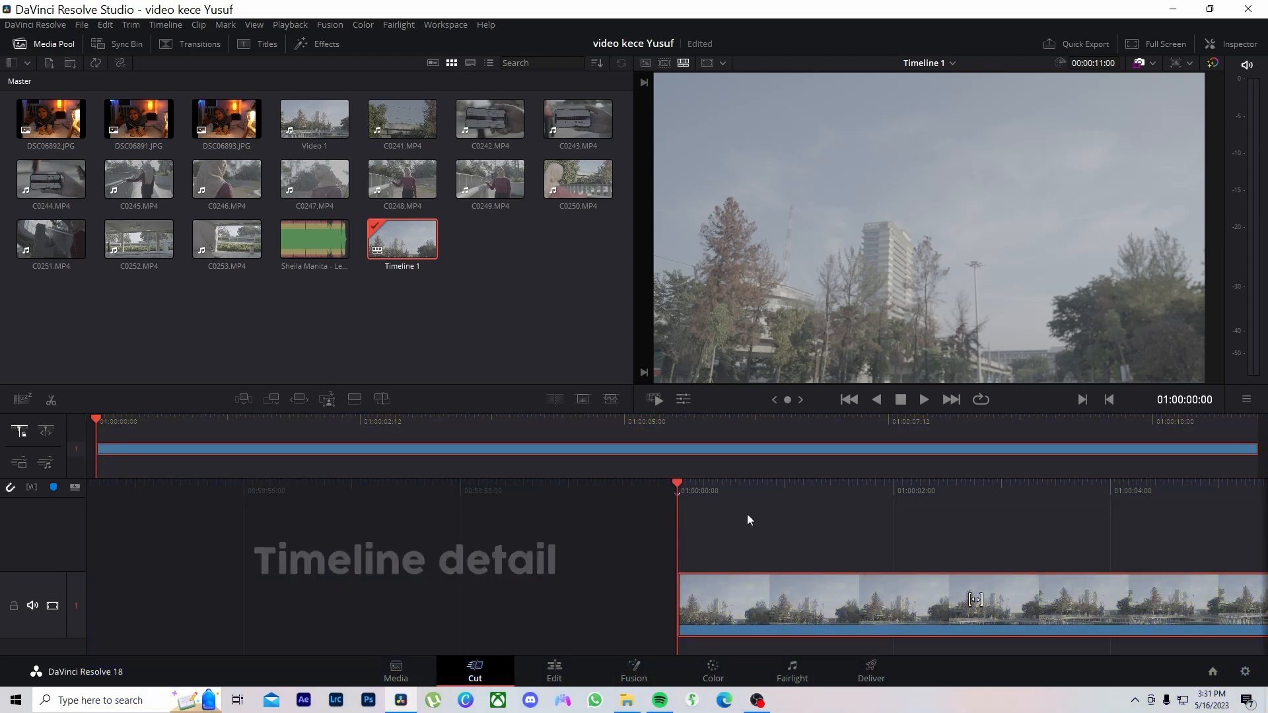
Scrub through Timeline 1 on the Cut page from its start to the end of the clip
{"action": "left_click_drag", "start_coordinate": [737, 488], "coordinate": [675, 494]}
{"action": "left_click_drag", "start_coordinate": [957, 600], "coordinate": [377, 599]}
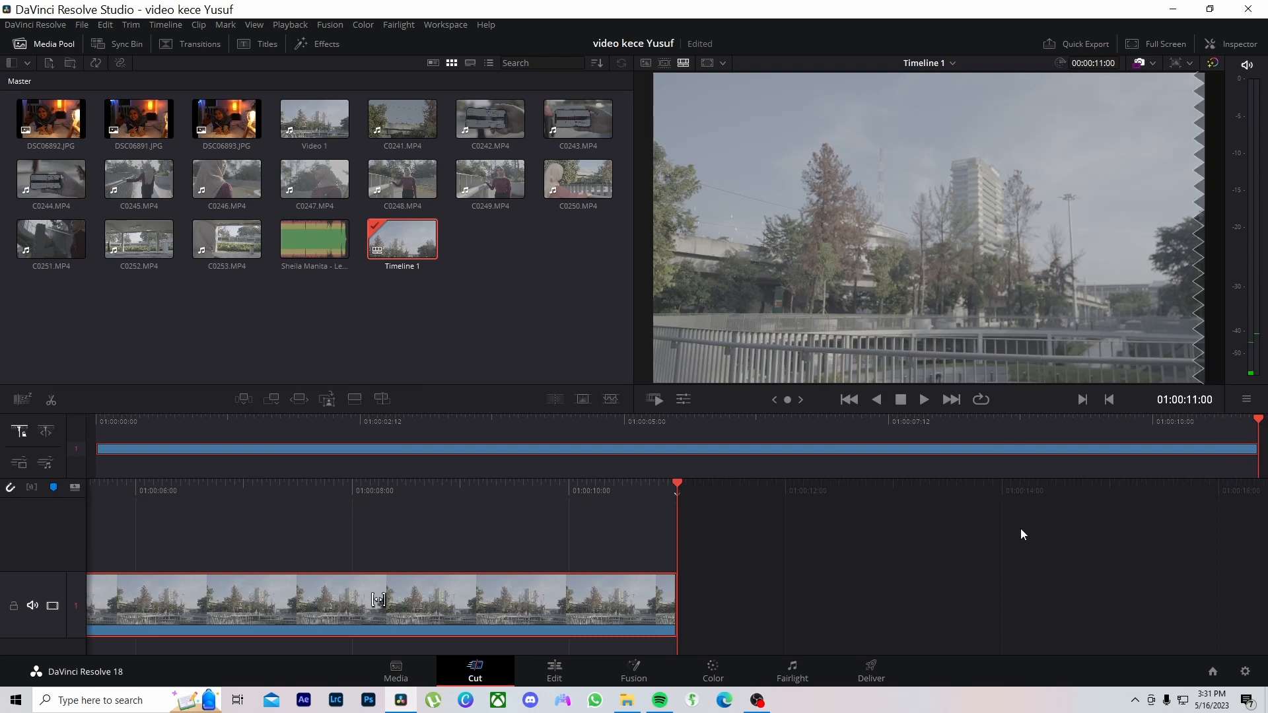
Trim the end of the first clip so Timeline 1 lasts about 3 seconds 22 frames
{"action": "left_click_drag", "start_coordinate": [675, 601], "coordinate": [267, 599]}
{"action": "left_click_drag", "start_coordinate": [378, 599], "coordinate": [636, 599]}
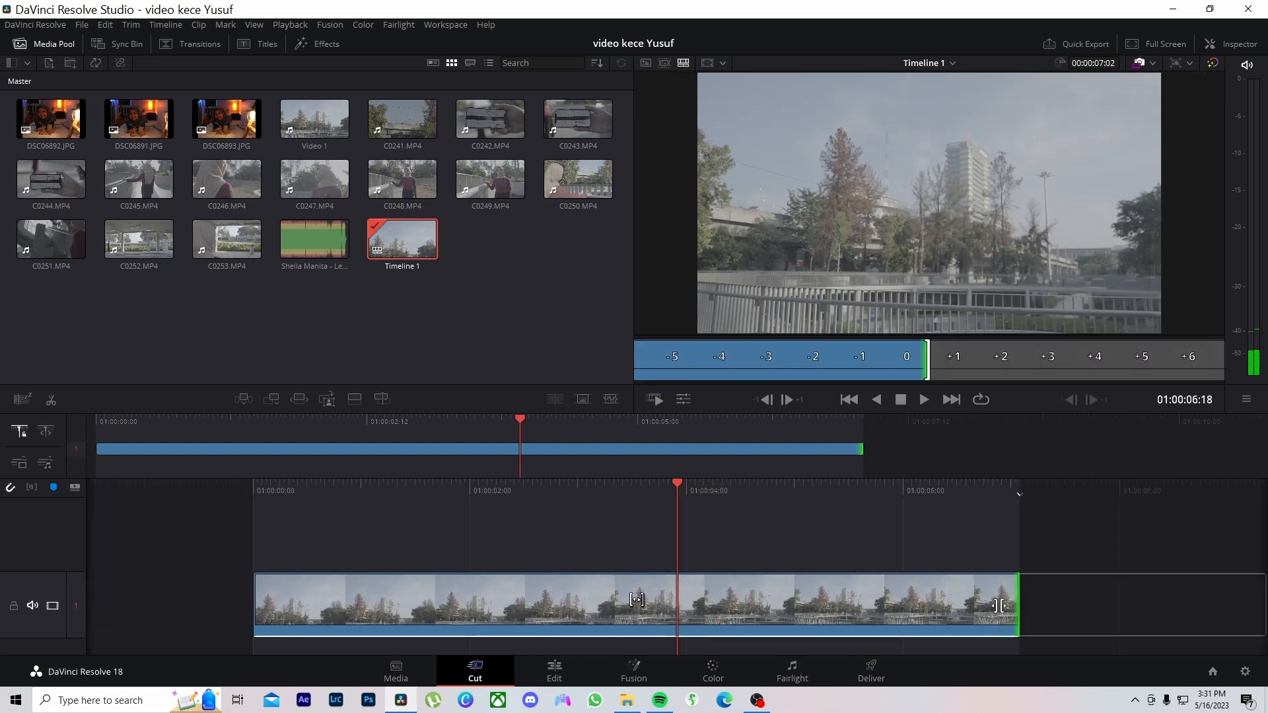
{"action": "key", "text": "shift+]"}
{"action": "left_click_drag", "start_coordinate": [598, 504], "coordinate": [728, 505]}
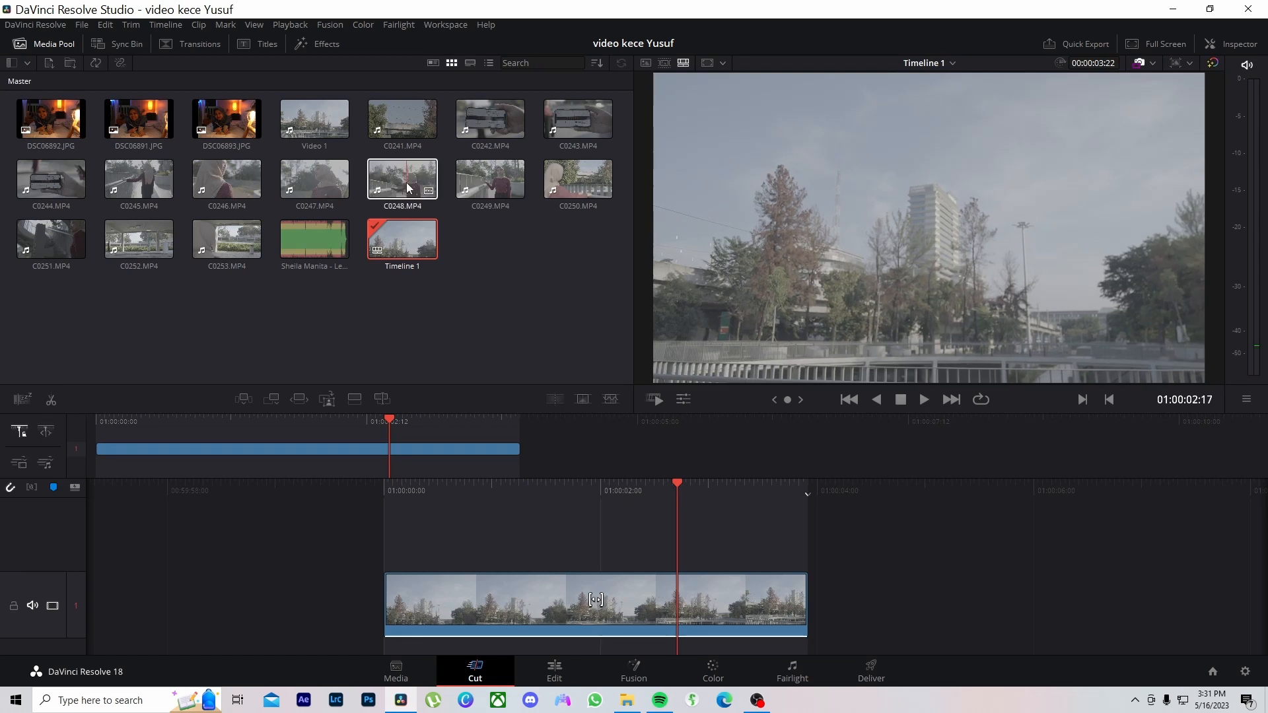
Preview clip C0248 and add it to track 1 directly after the first clip
{"action": "left_click", "coordinate": [408, 188]}
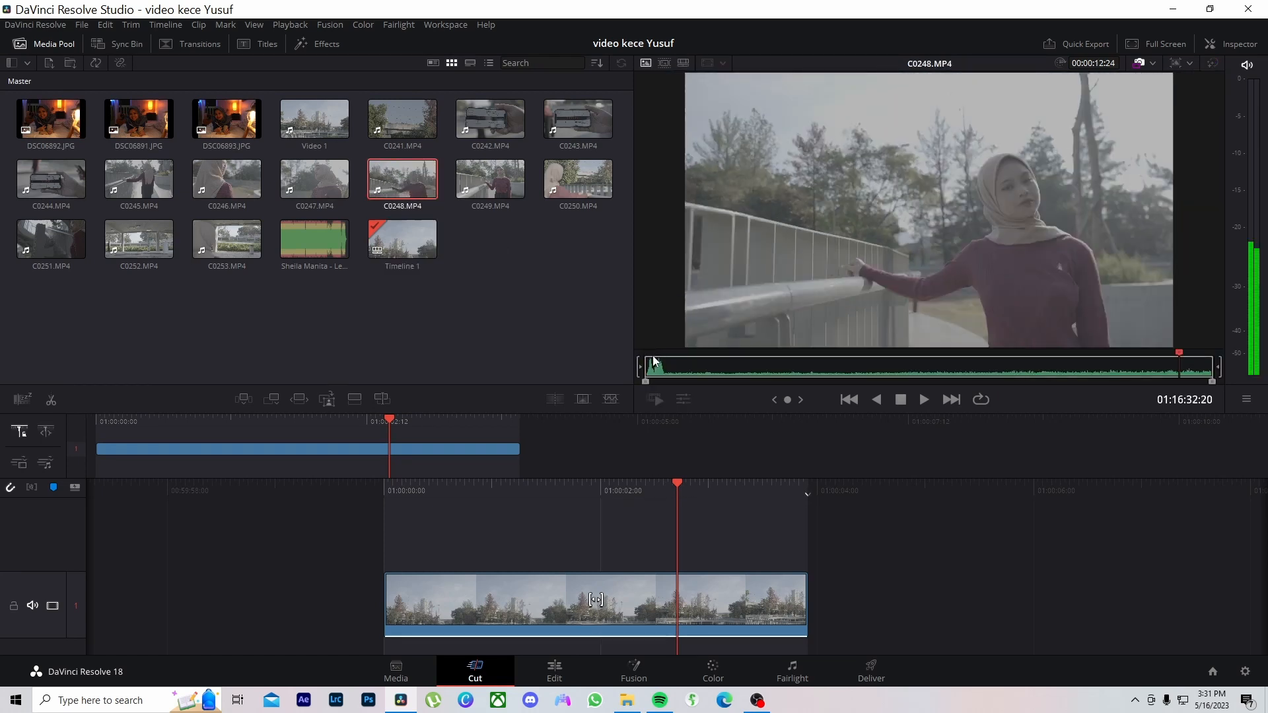
{"action": "left_click", "coordinate": [668, 367]}
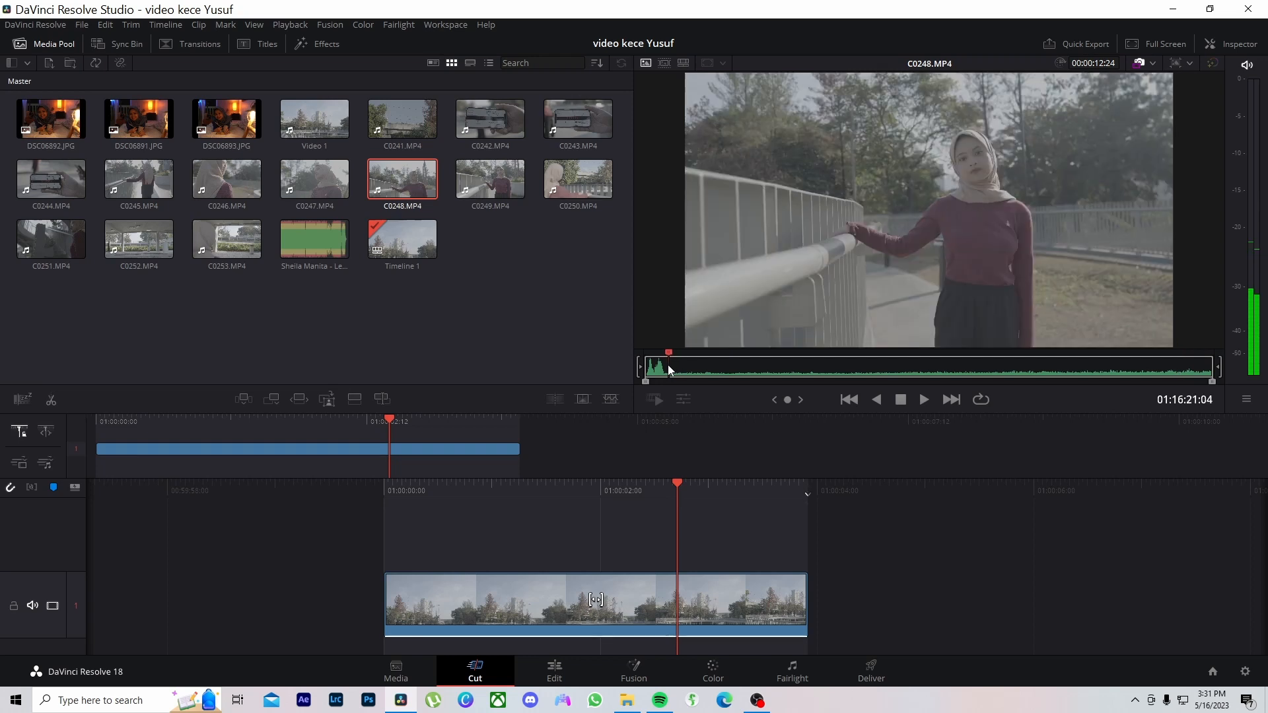
{"action": "left_click_drag", "start_coordinate": [399, 190], "coordinate": [826, 562]}
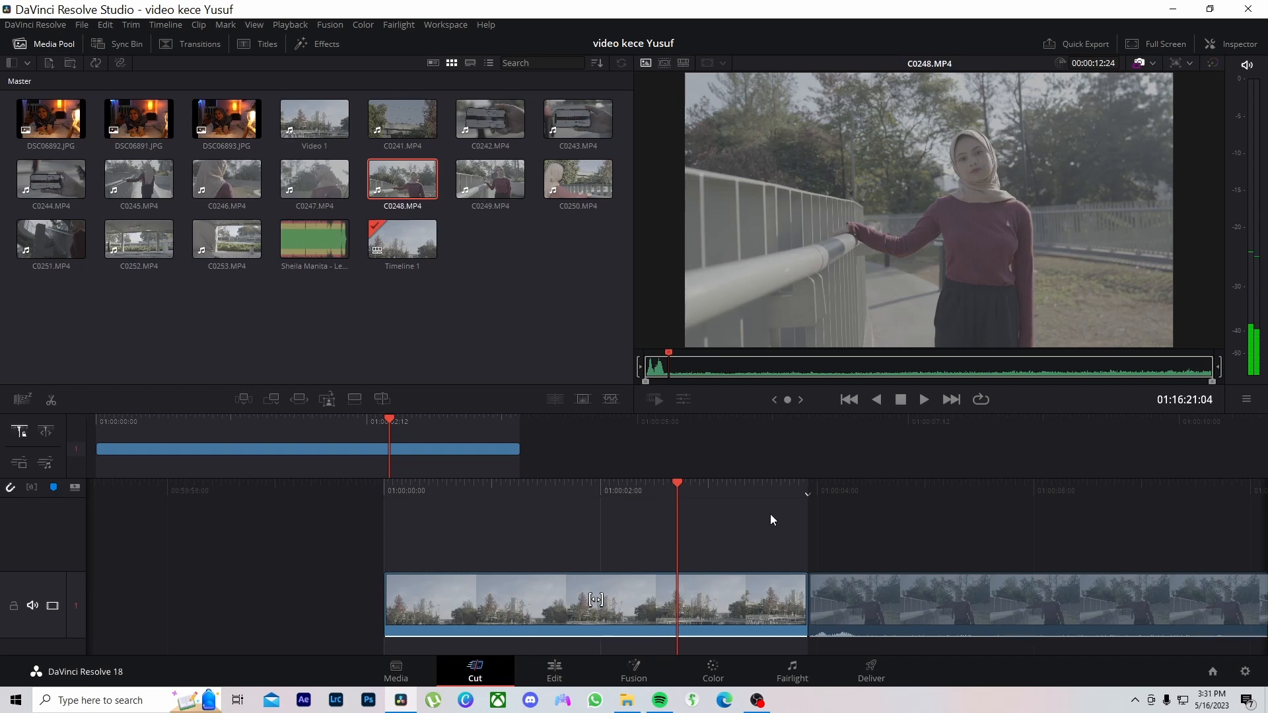
{"action": "left_click_drag", "start_coordinate": [770, 514], "coordinate": [767, 520]}
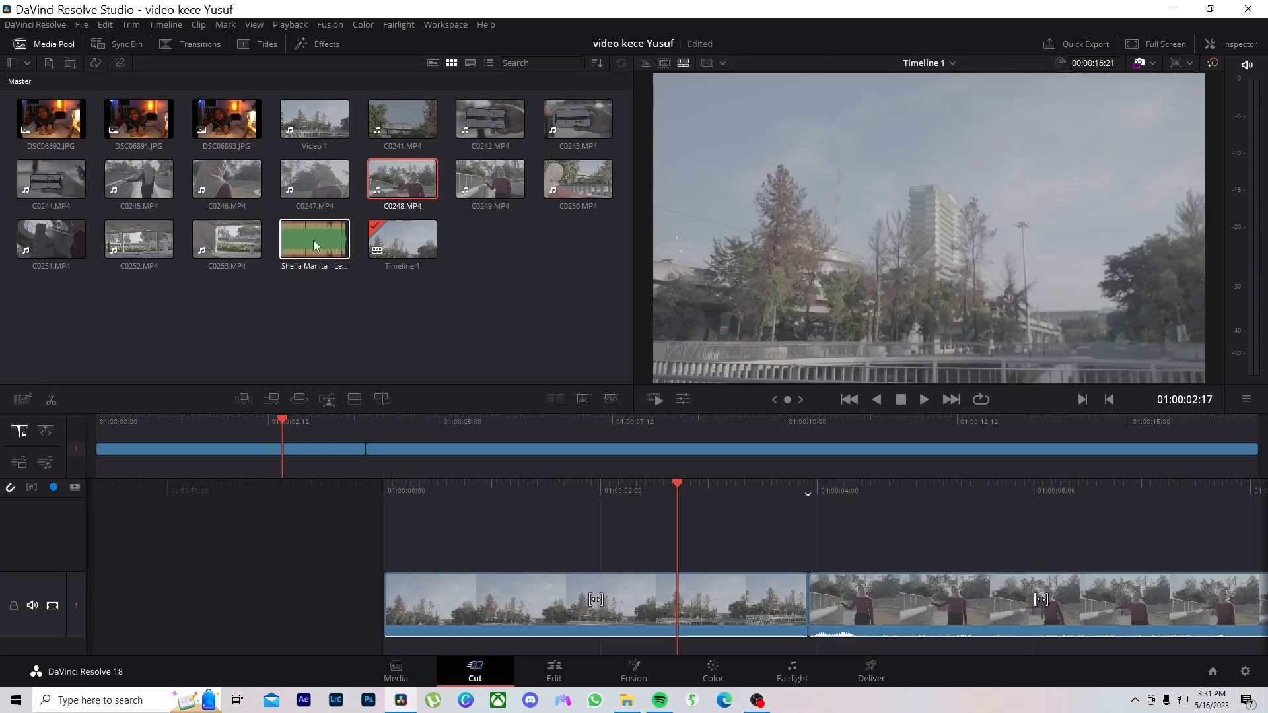
Try adding clip C0248 on upper tracks with Place on Top and Source Overwrite, and undo both edits
{"action": "left_click", "coordinate": [353, 399]}
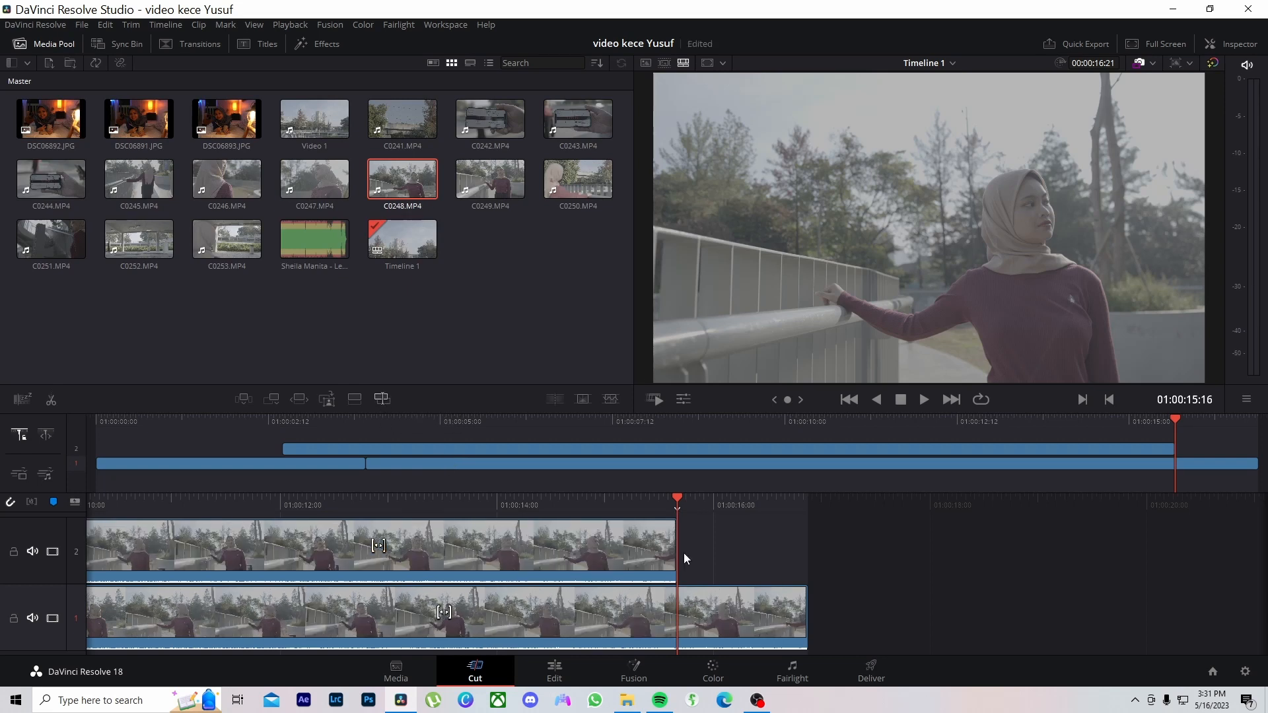
{"action": "left_click", "coordinate": [383, 400]}
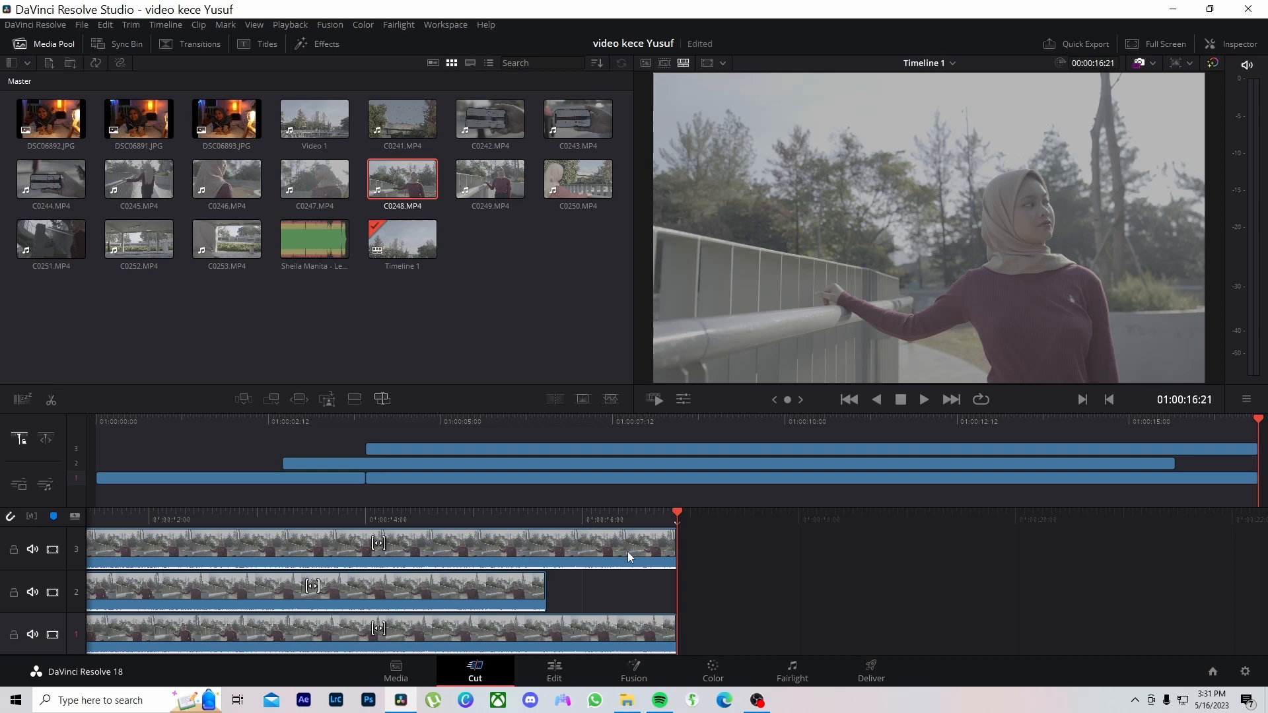
{"action": "key", "text": "ctrl+z"}
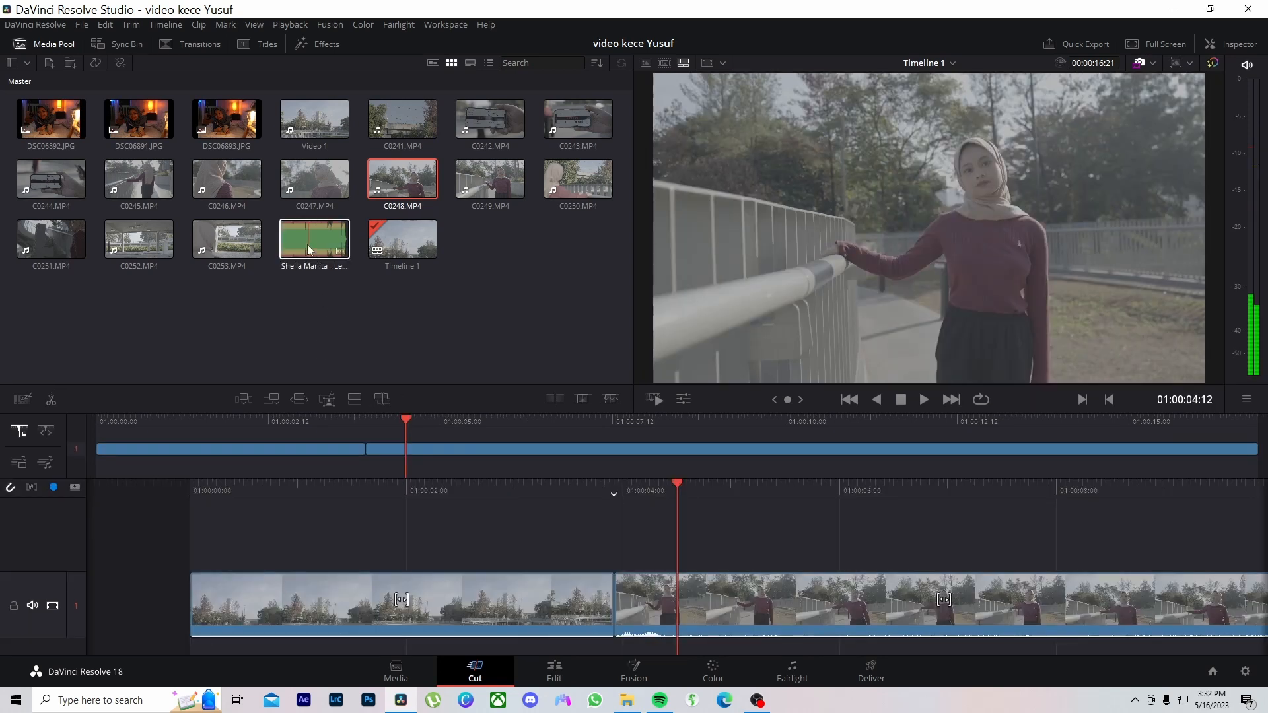
Add the song as an audio track beneath the video clips and play the timeline from near its start
{"action": "left_click_drag", "start_coordinate": [307, 250], "coordinate": [308, 462]}
{"action": "left_click_drag", "start_coordinate": [161, 458], "coordinate": [112, 423]}
{"action": "key", "text": "space"}
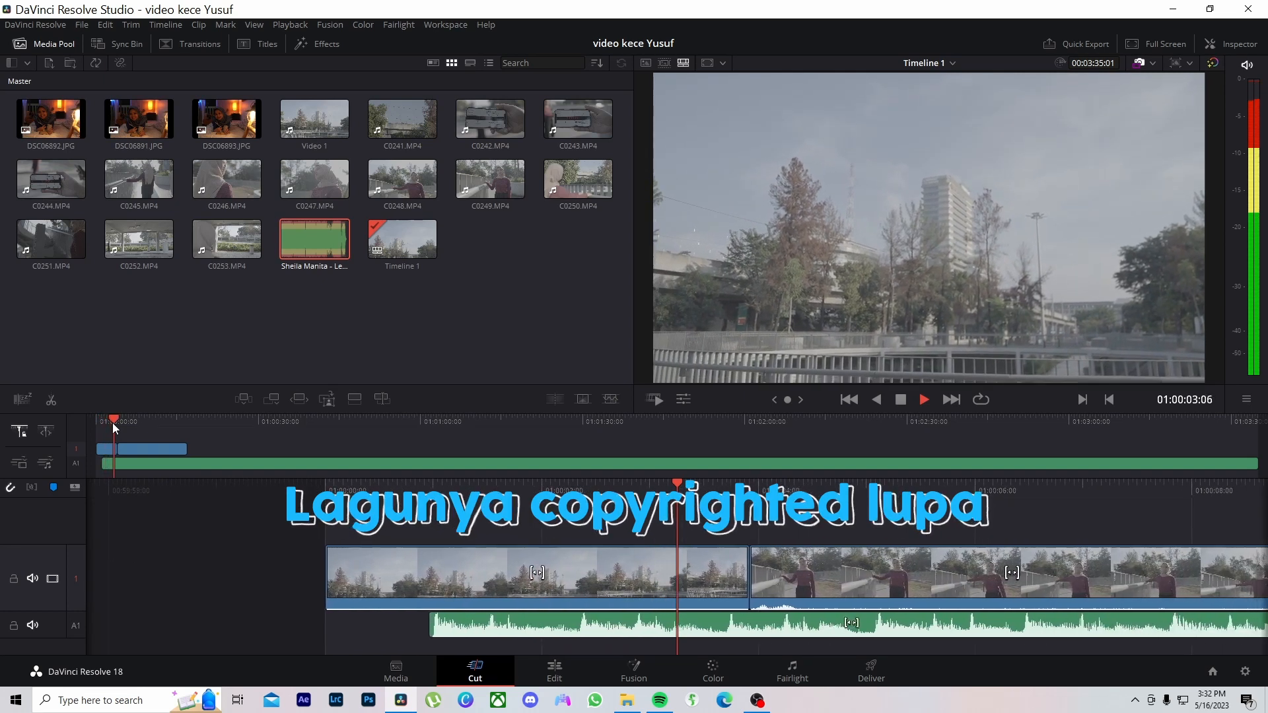
{"action": "key", "text": "space"}
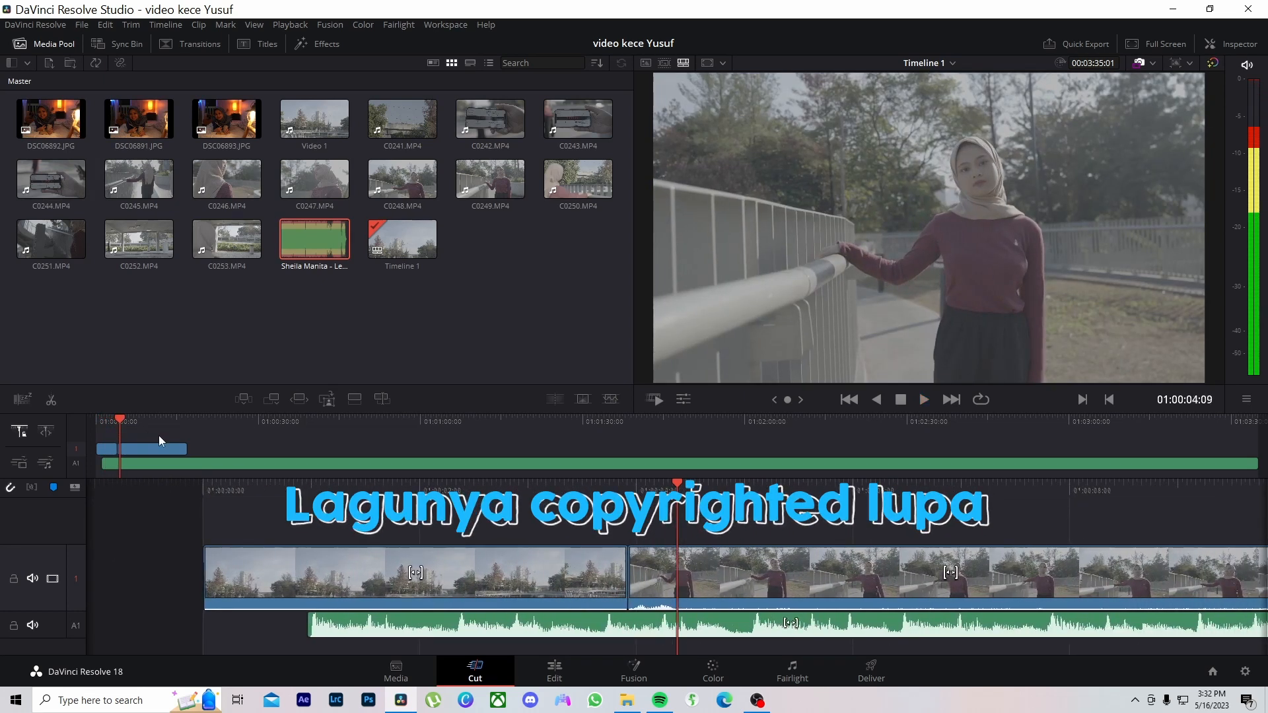
Delete the song from the timeline's audio track
{"action": "left_click", "coordinate": [197, 461]}
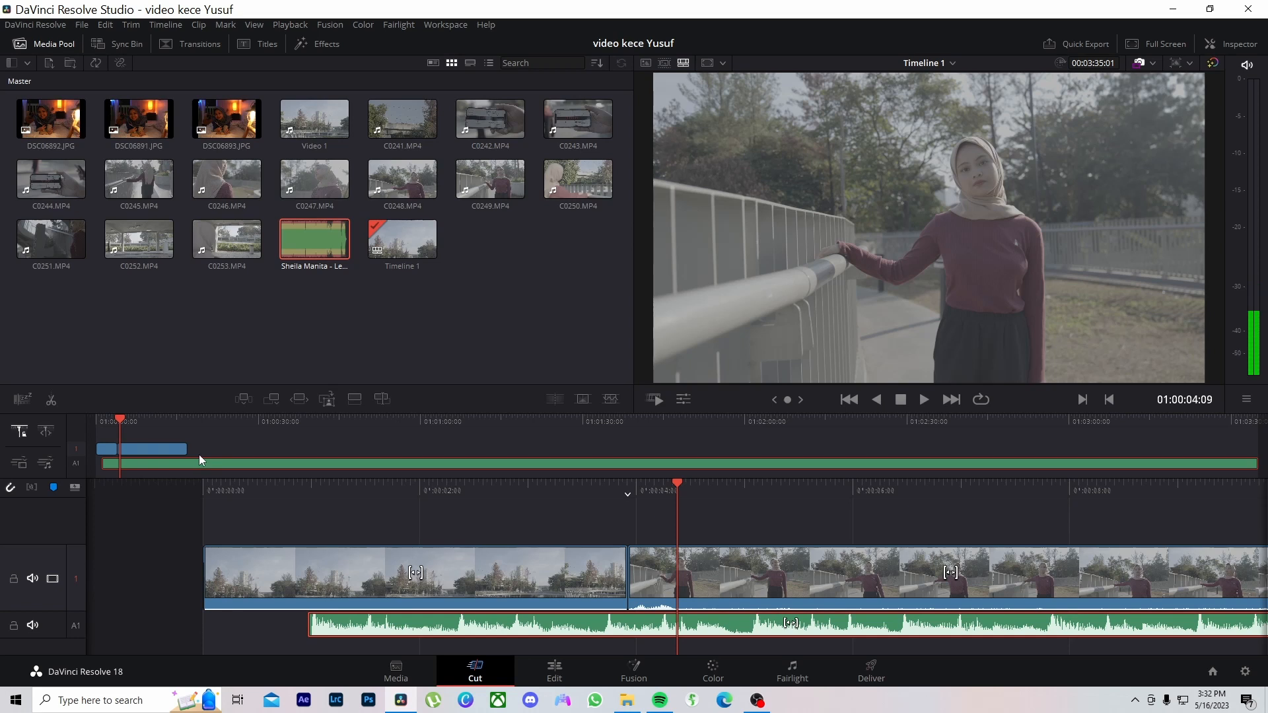
{"action": "key", "text": "Delete"}
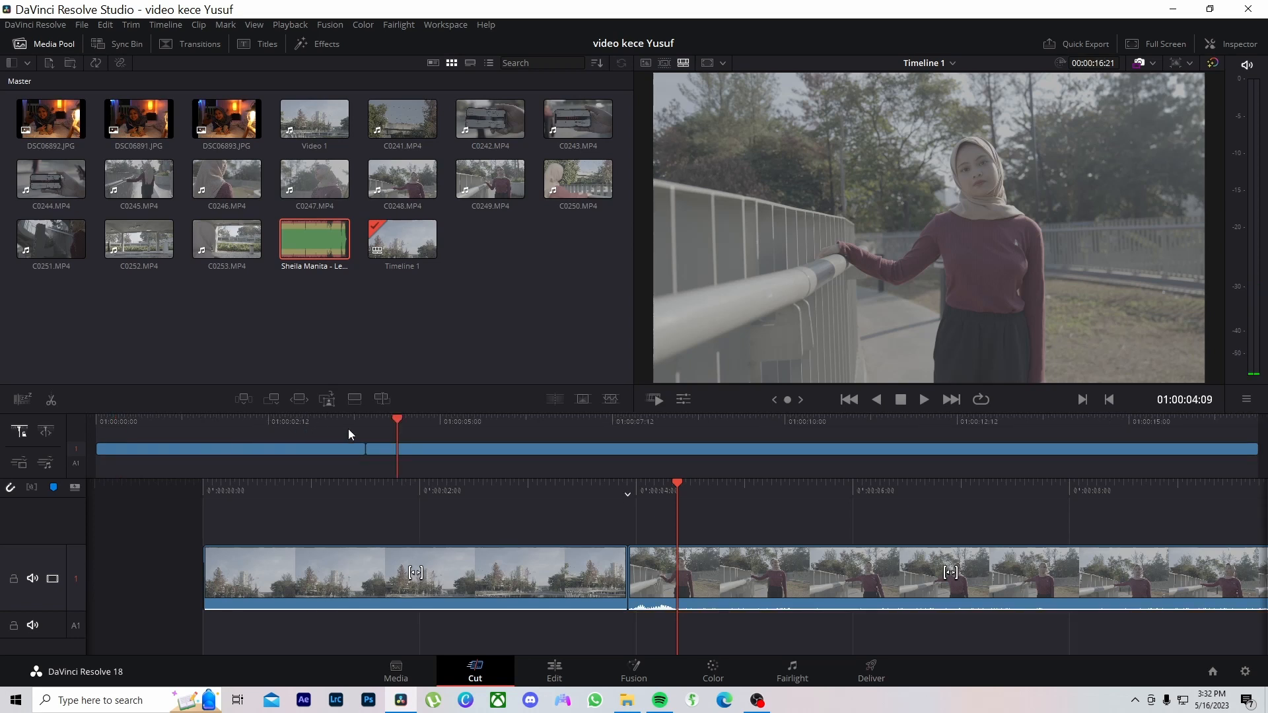
Place photo DSC06893 on track 2 over the cut between the clips and shorten it to about 1.7 seconds
{"action": "left_click", "coordinate": [216, 124]}
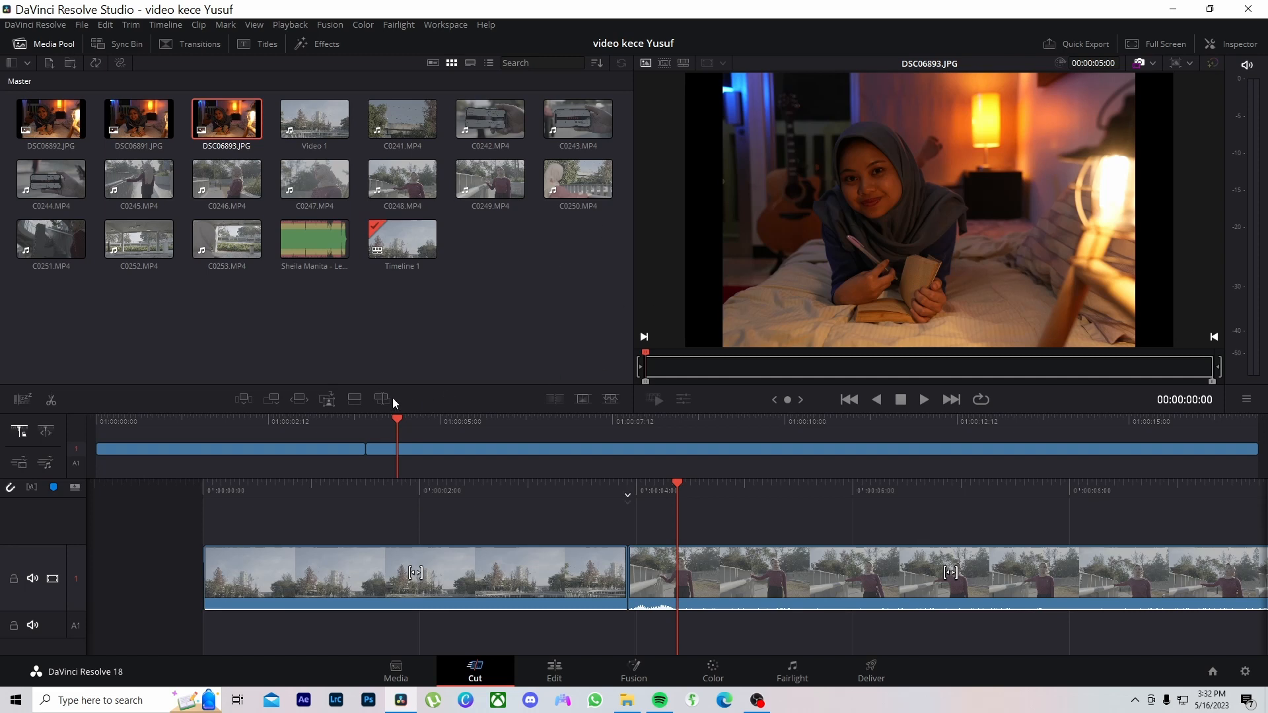
{"action": "left_click_drag", "start_coordinate": [226, 119], "coordinate": [511, 518]}
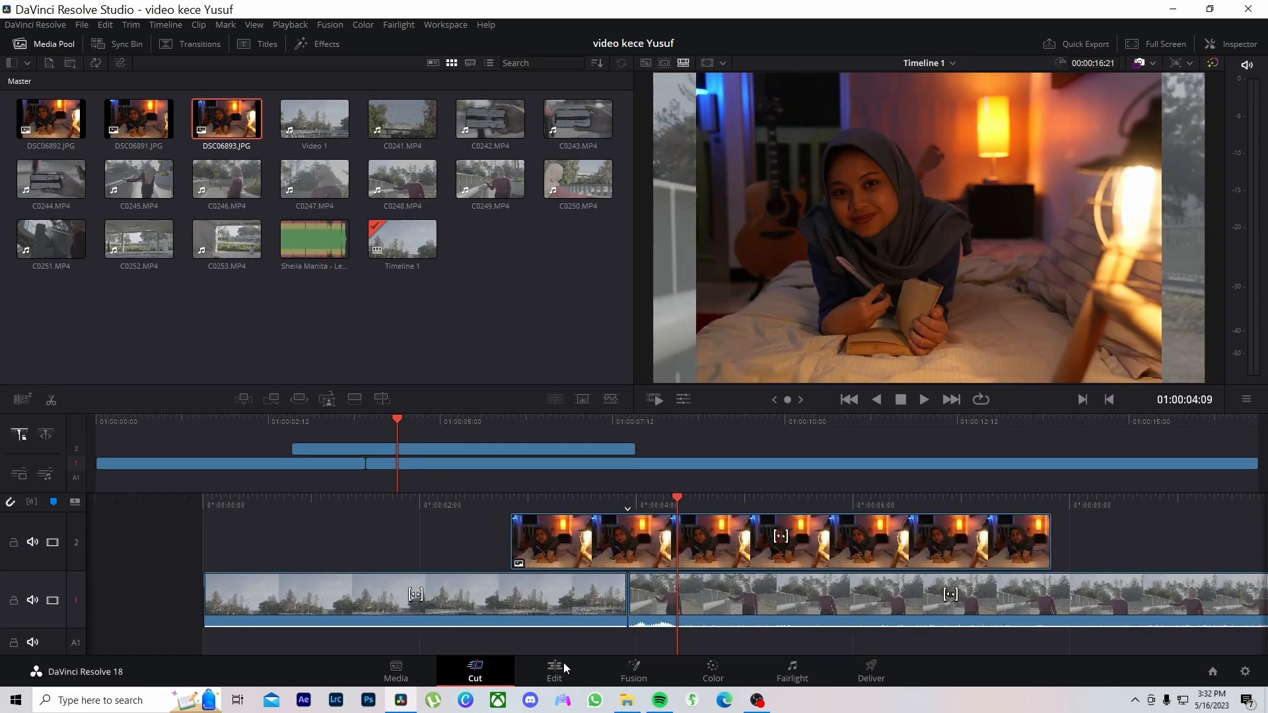
{"action": "left_click", "coordinate": [578, 564]}
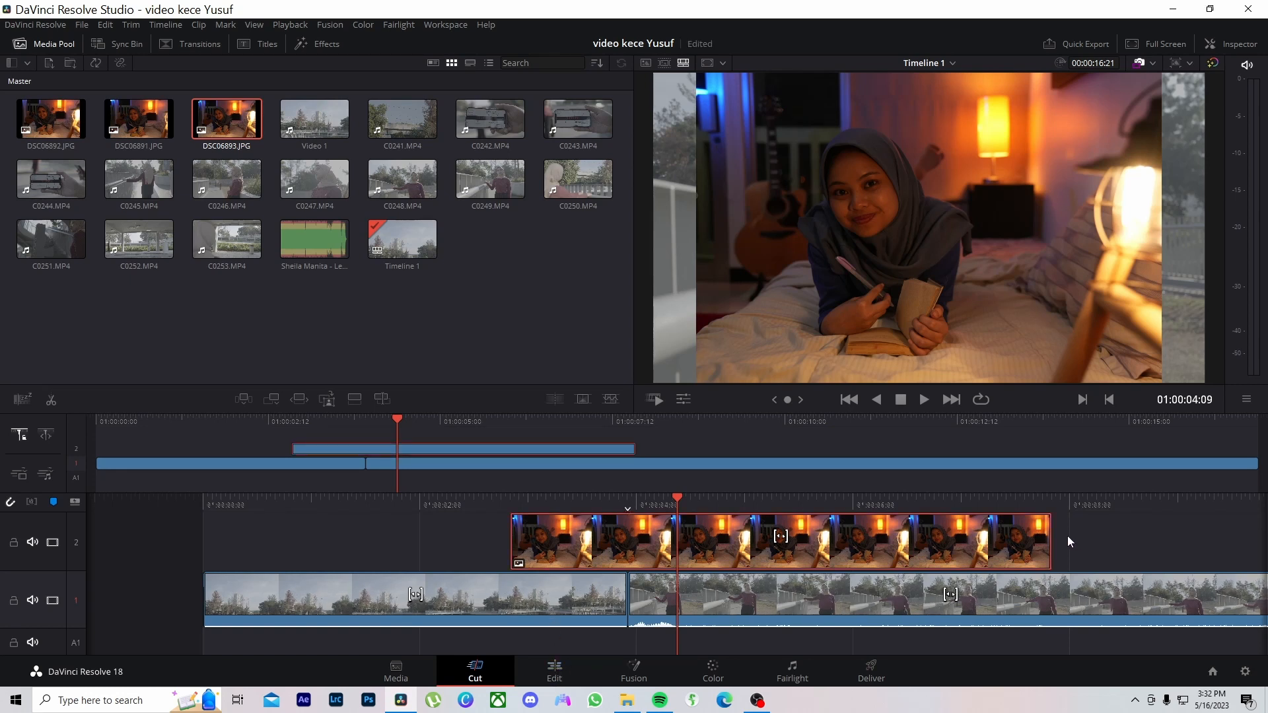
{"action": "left_click_drag", "start_coordinate": [1046, 537], "coordinate": [687, 549]}
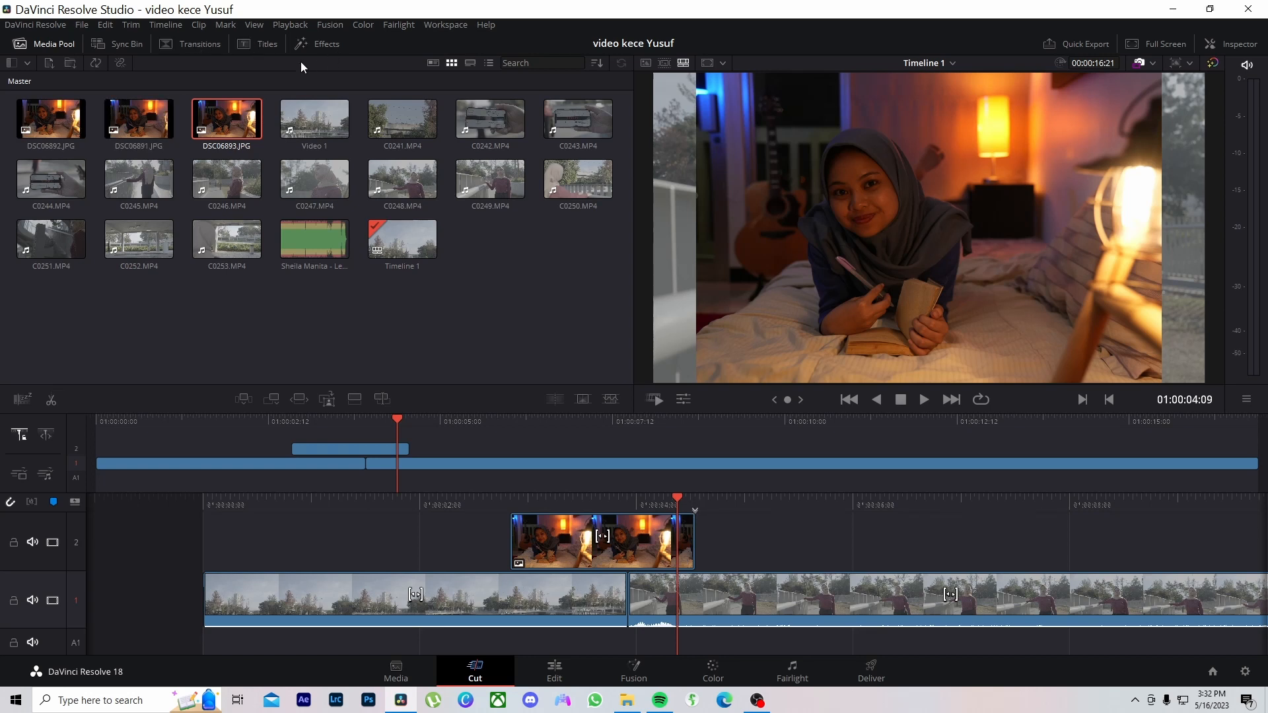
Apply a Cross Dissolve to the start of the photo and shorten the transition to about 12 frames
{"action": "left_click", "coordinate": [191, 45]}
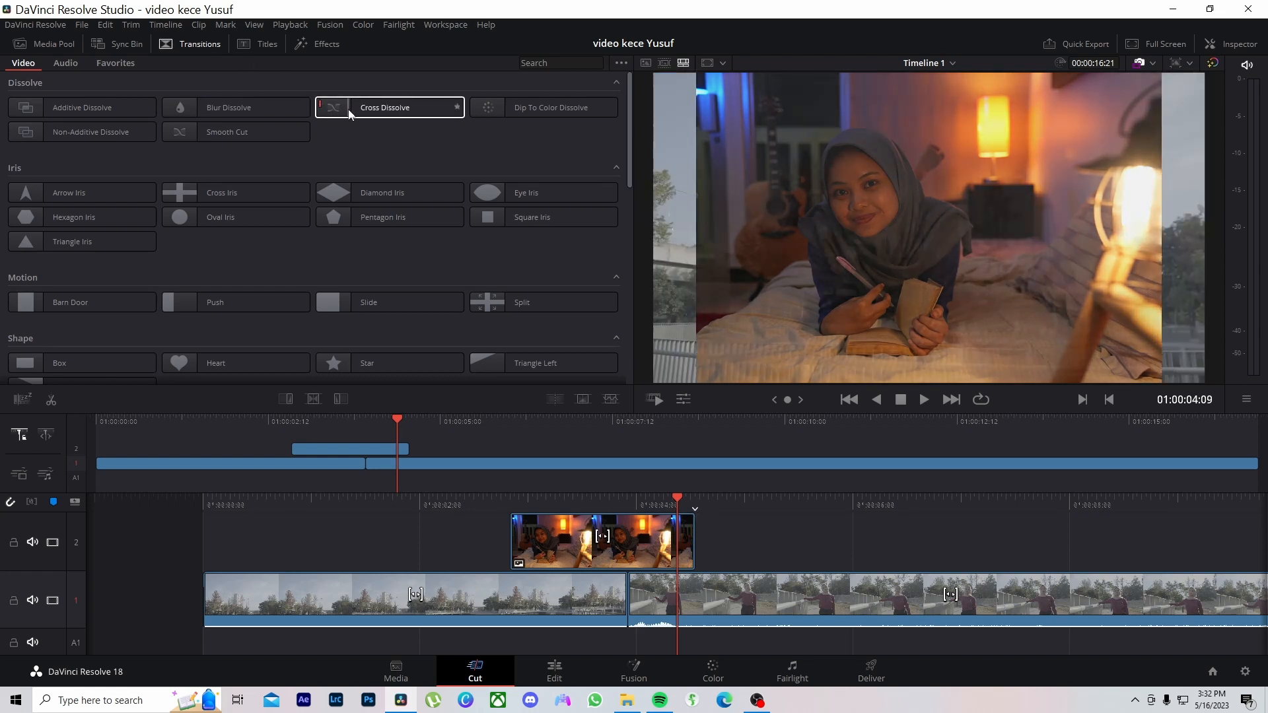
{"action": "left_click_drag", "start_coordinate": [344, 109], "coordinate": [533, 544]}
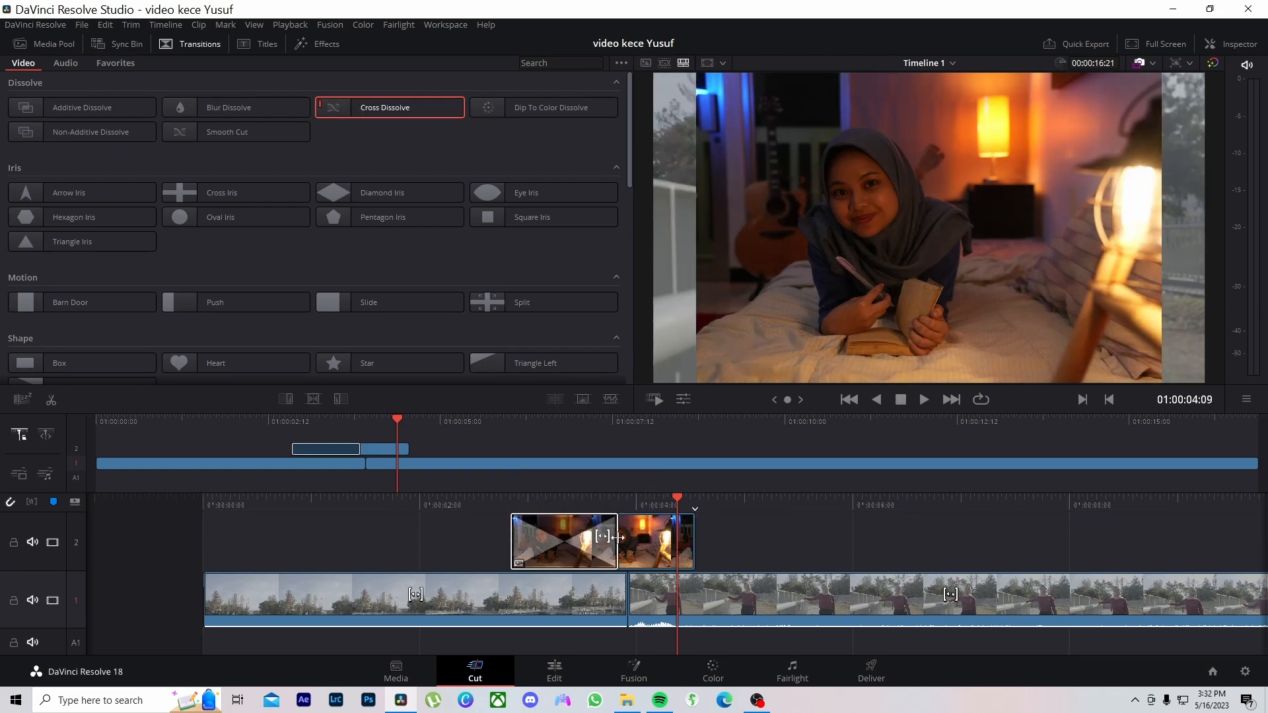
{"action": "left_click_drag", "start_coordinate": [617, 537], "coordinate": [563, 535]}
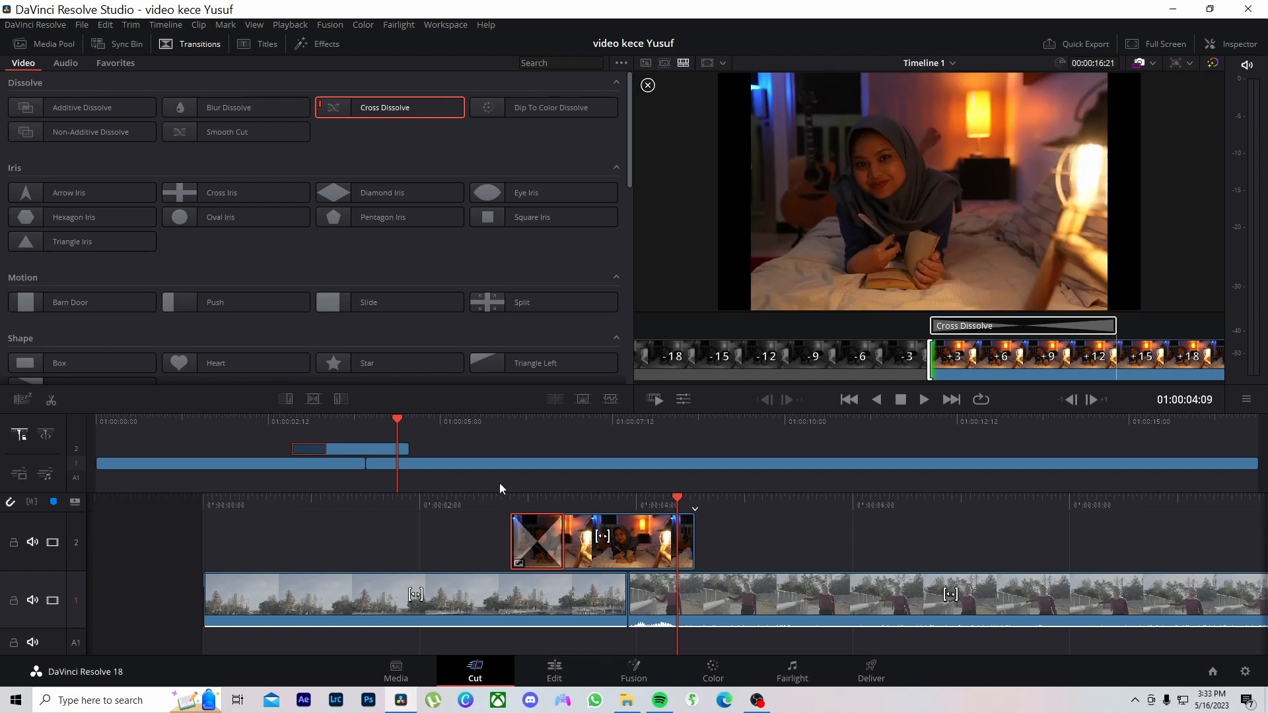
{"action": "key", "text": "slash"}
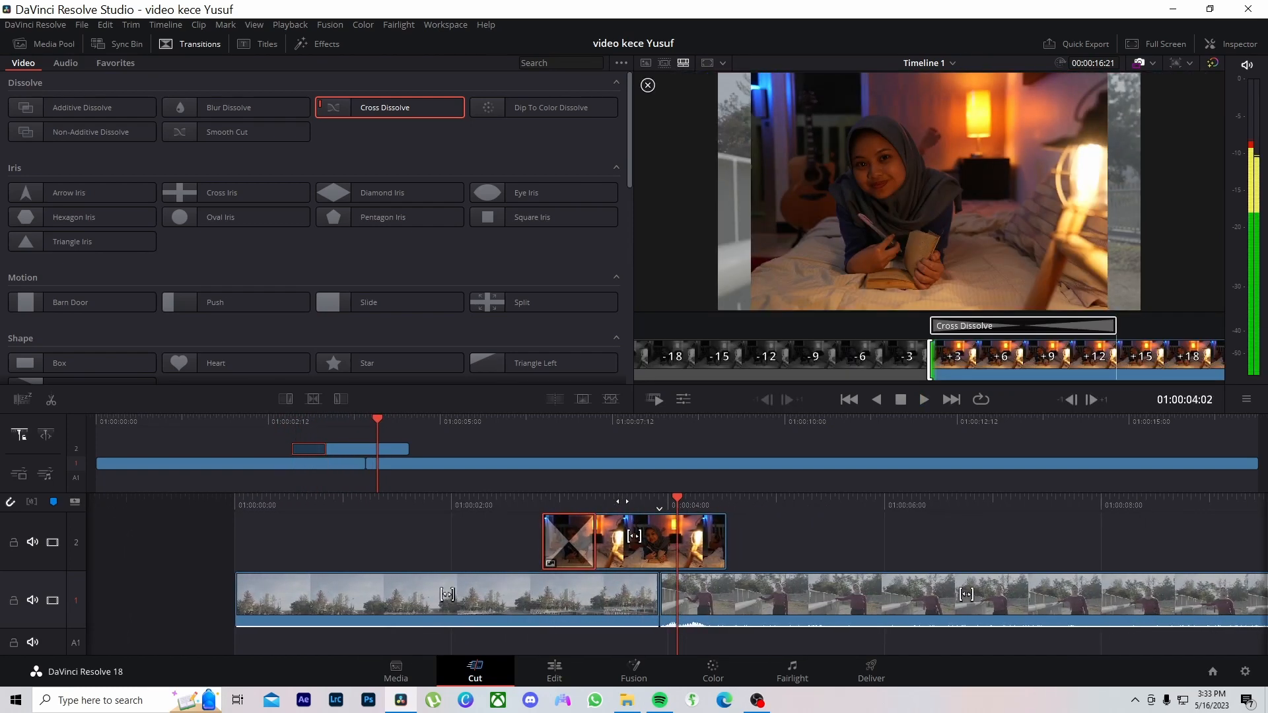
Delete the photo and its transition from track 2
{"action": "left_click", "coordinate": [665, 533]}
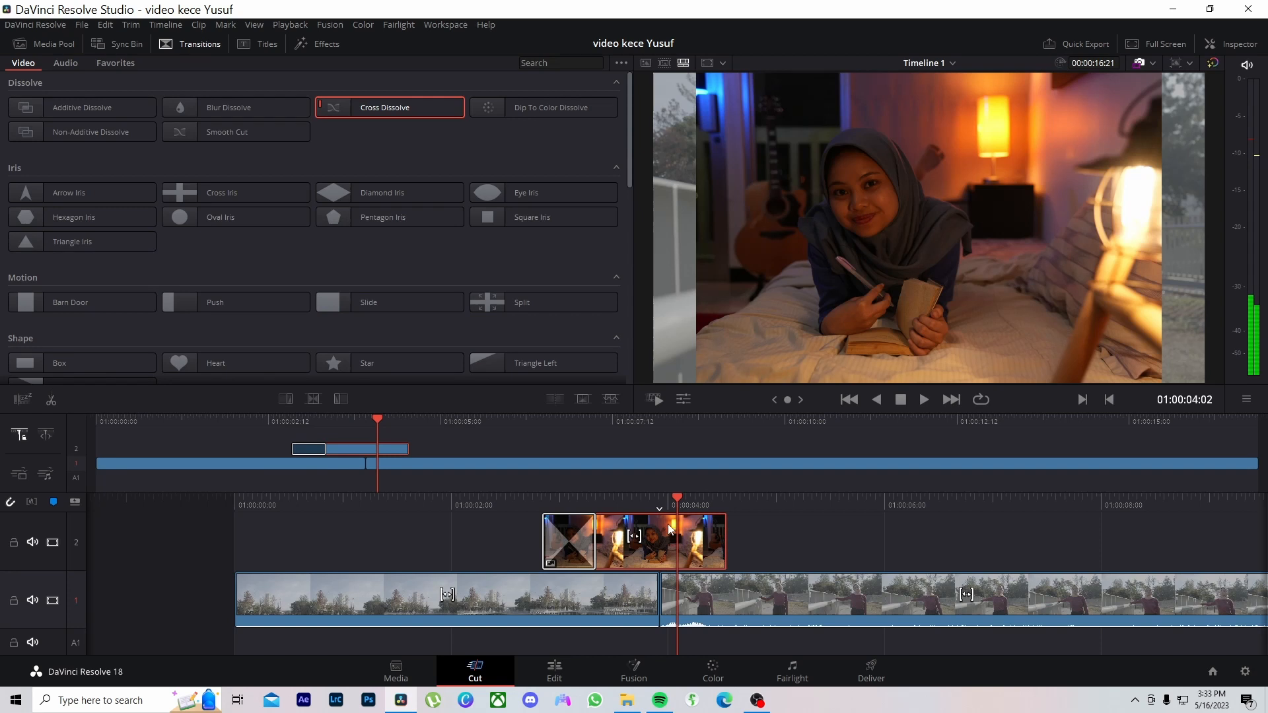
{"action": "key", "text": "Delete"}
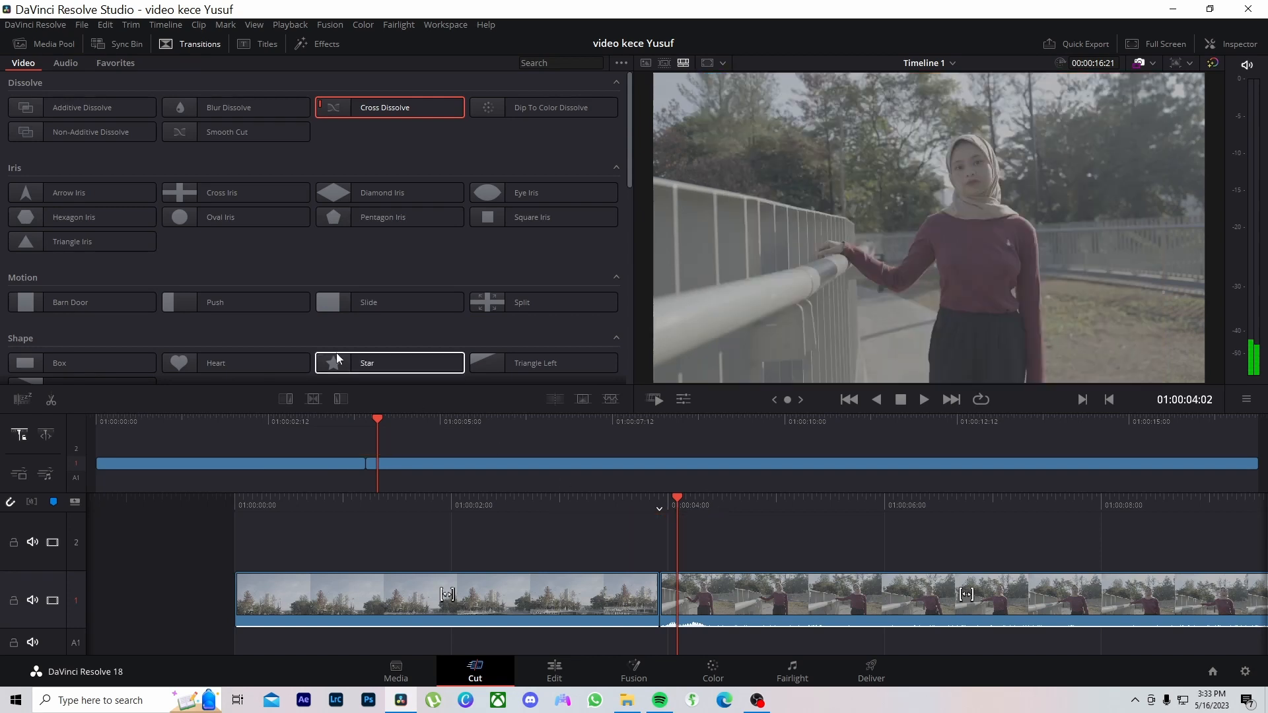
Add a Cross Dissolve at the start of clip C0248 and trim the clip's end to a timeline length of about 9 seconds 19 frames
{"action": "left_click_drag", "start_coordinate": [357, 114], "coordinate": [669, 609]}
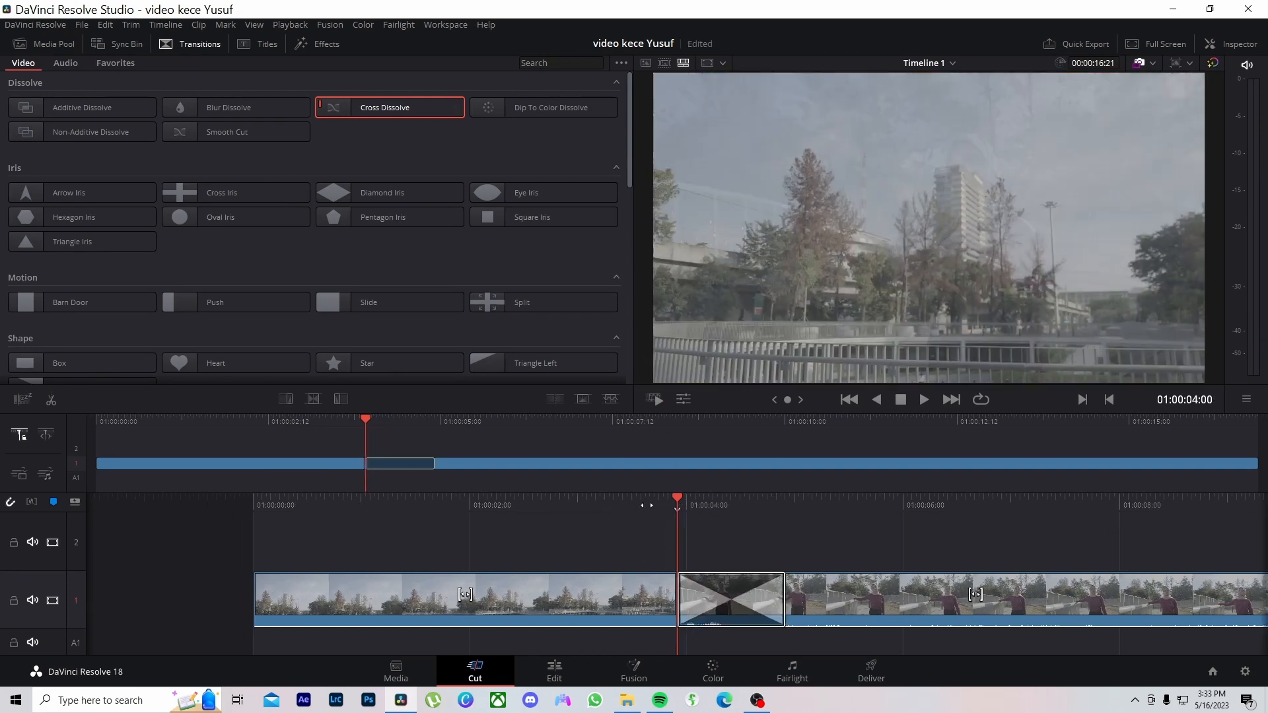
{"action": "key", "text": "space"}
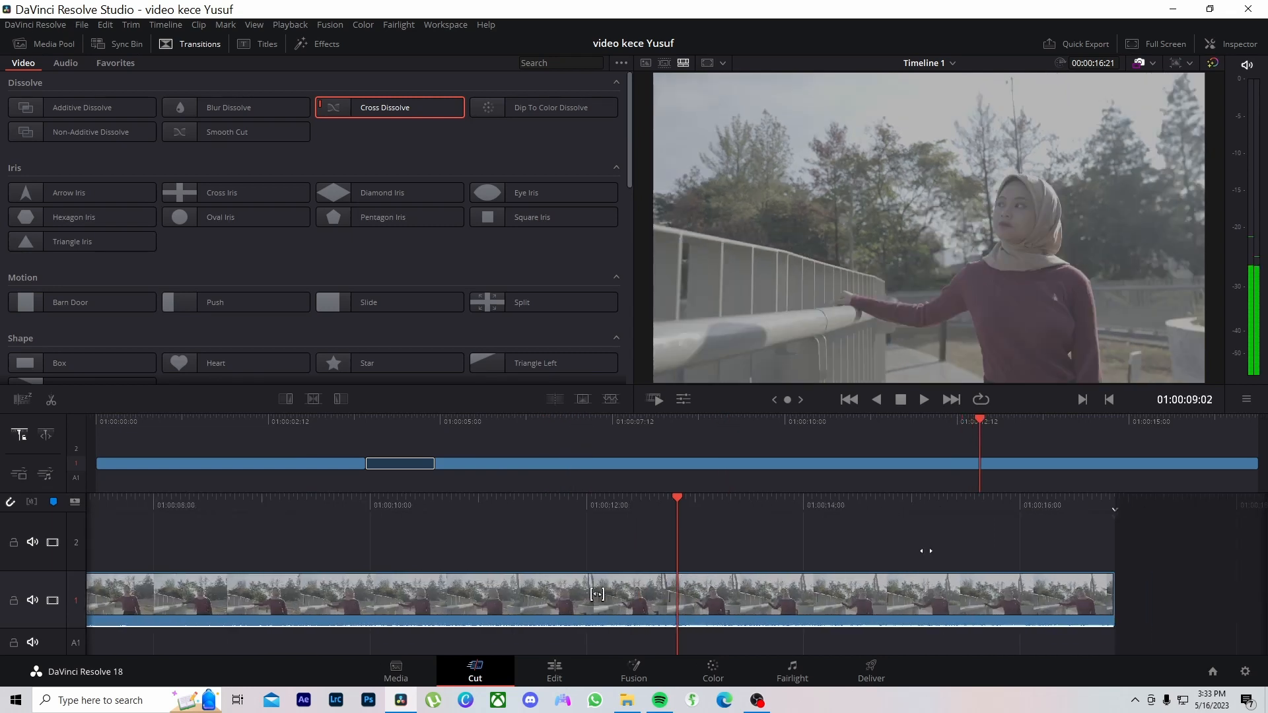
{"action": "left_click_drag", "start_coordinate": [1054, 602], "coordinate": [360, 526]}
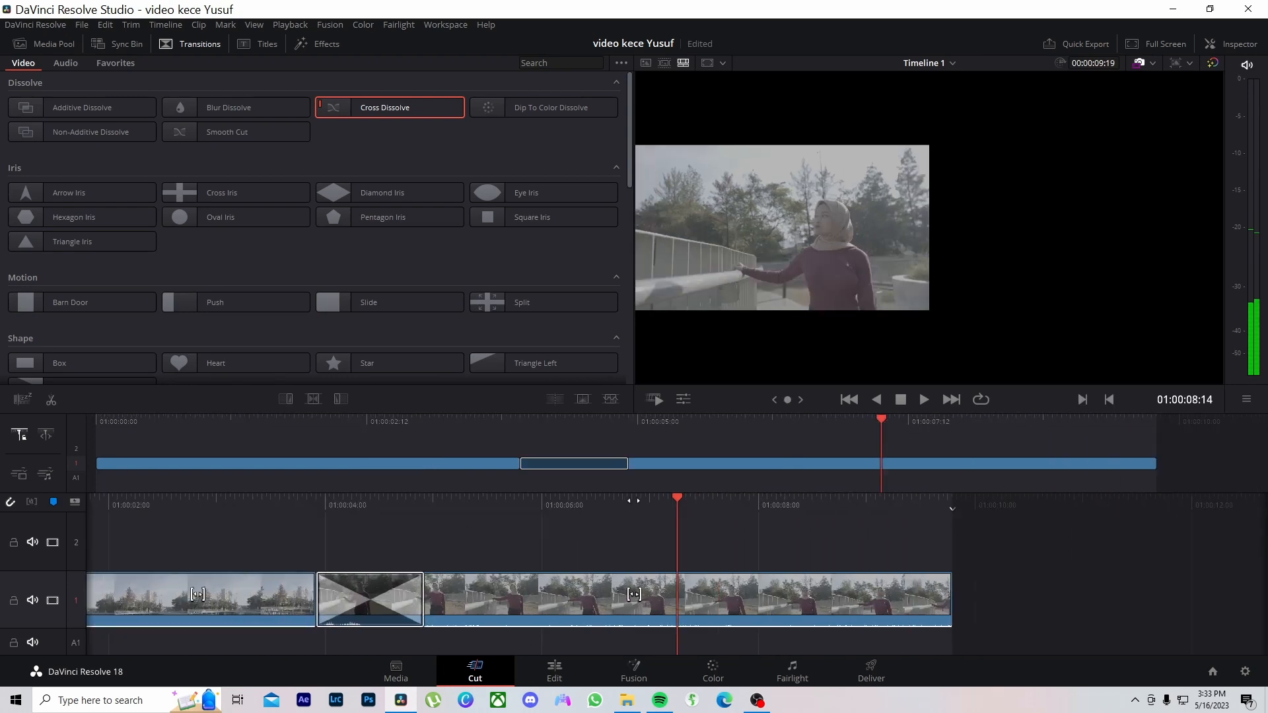
{"action": "key", "text": "space"}
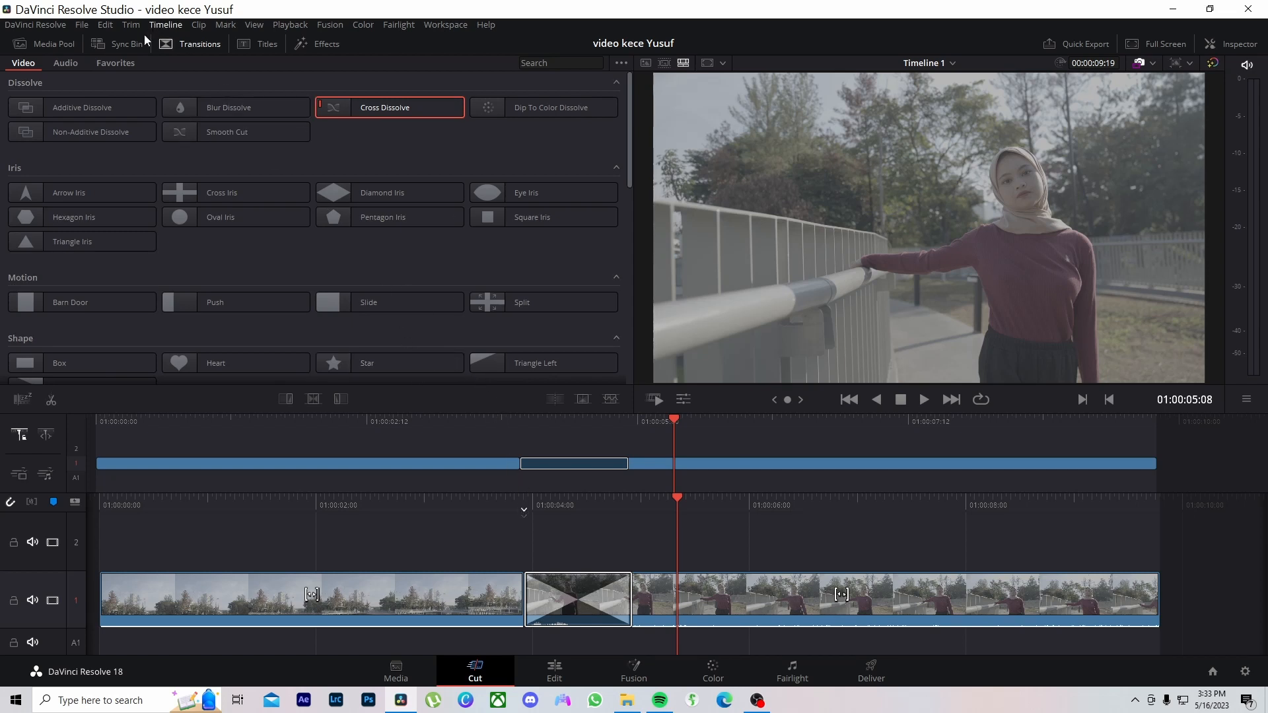
Add a basic Text title on track 2 at 01:00:05:08 and shorten it to about 2 seconds
{"action": "left_click", "coordinate": [264, 42]}
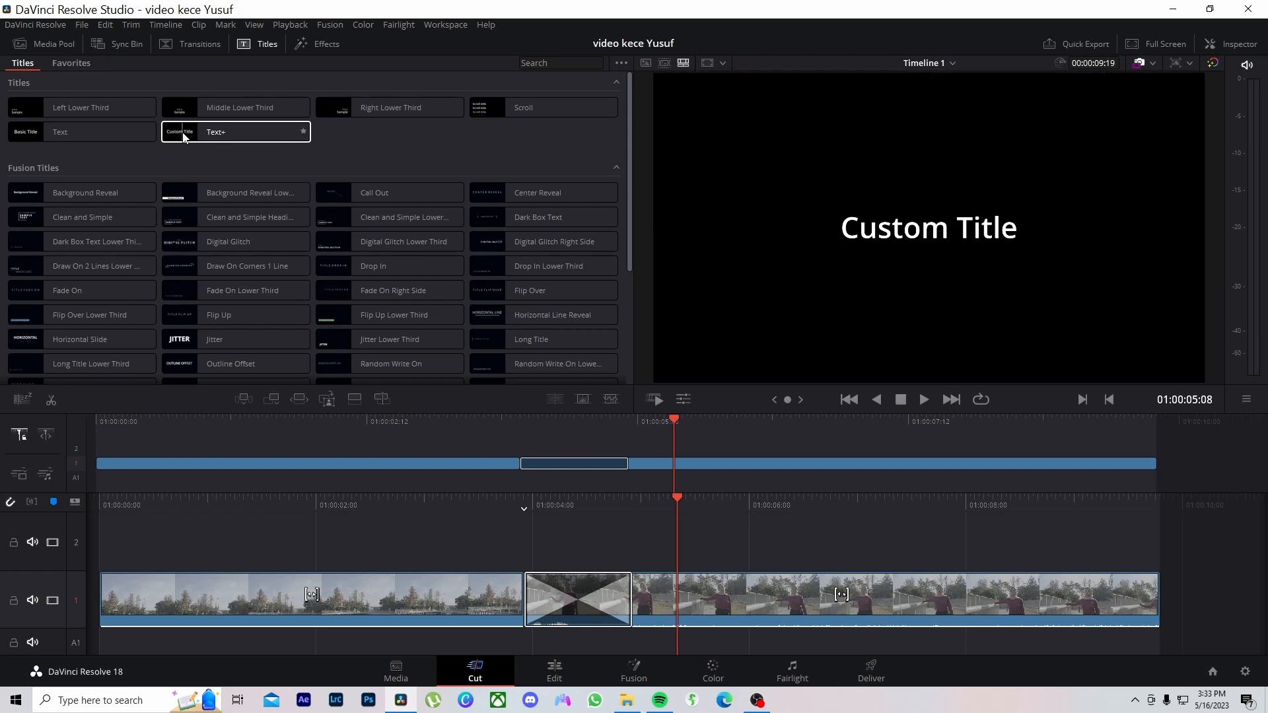
{"action": "left_click_drag", "start_coordinate": [45, 132], "coordinate": [673, 530]}
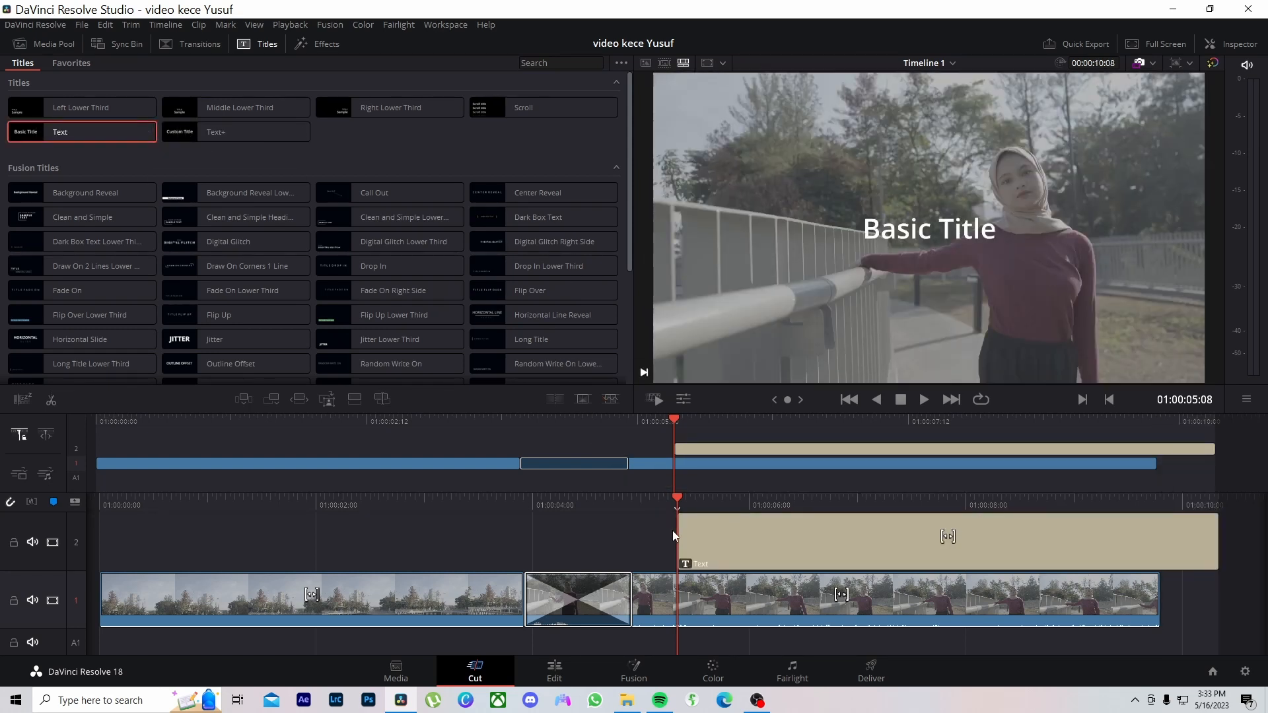
{"action": "left_click_drag", "start_coordinate": [793, 508], "coordinate": [654, 505]}
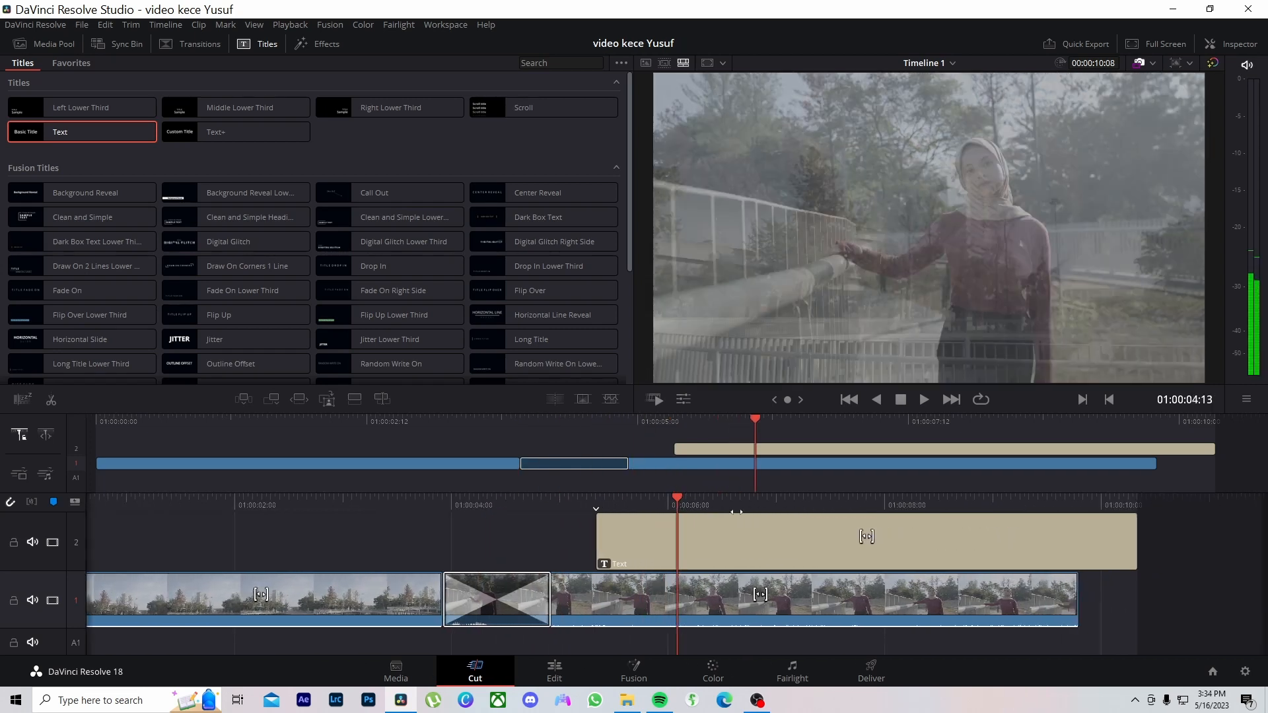
{"action": "left_click_drag", "start_coordinate": [1134, 536], "coordinate": [819, 544]}
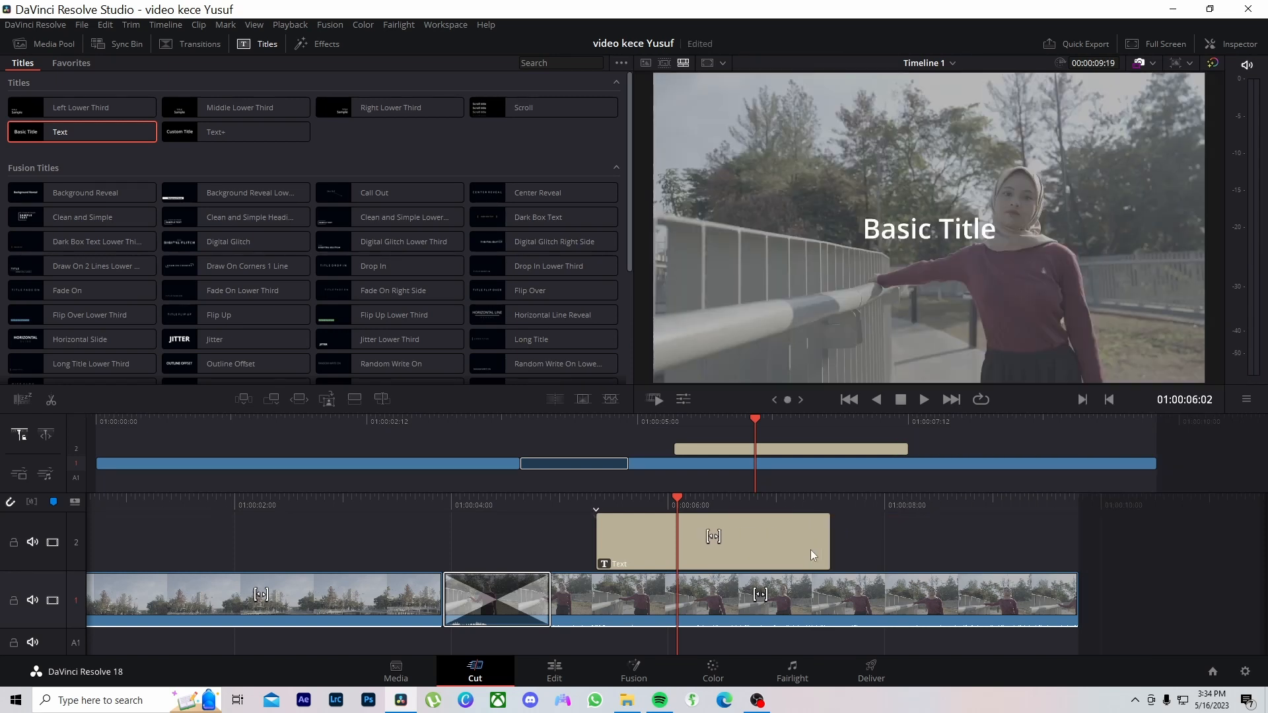
Move the title over the railing beside the woman and change its text to "Video" followed by the person's name
{"action": "left_click", "coordinate": [742, 538]}
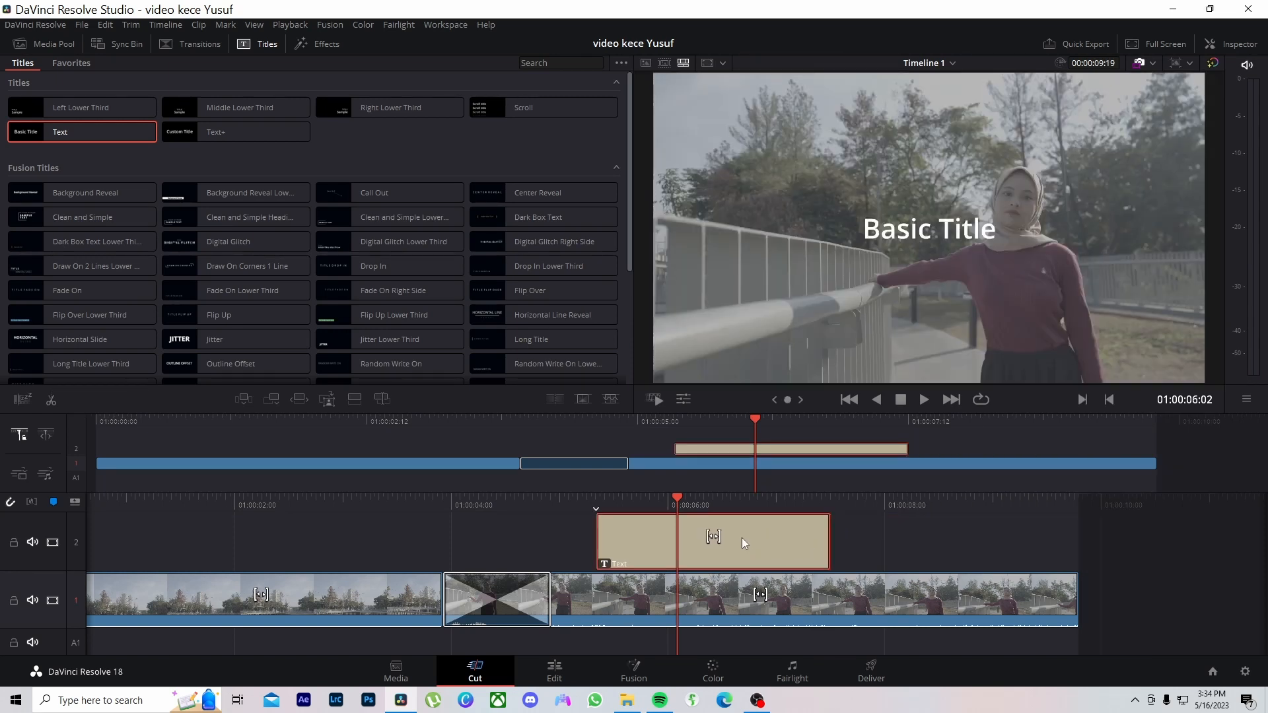
{"action": "left_click", "coordinate": [933, 234]}
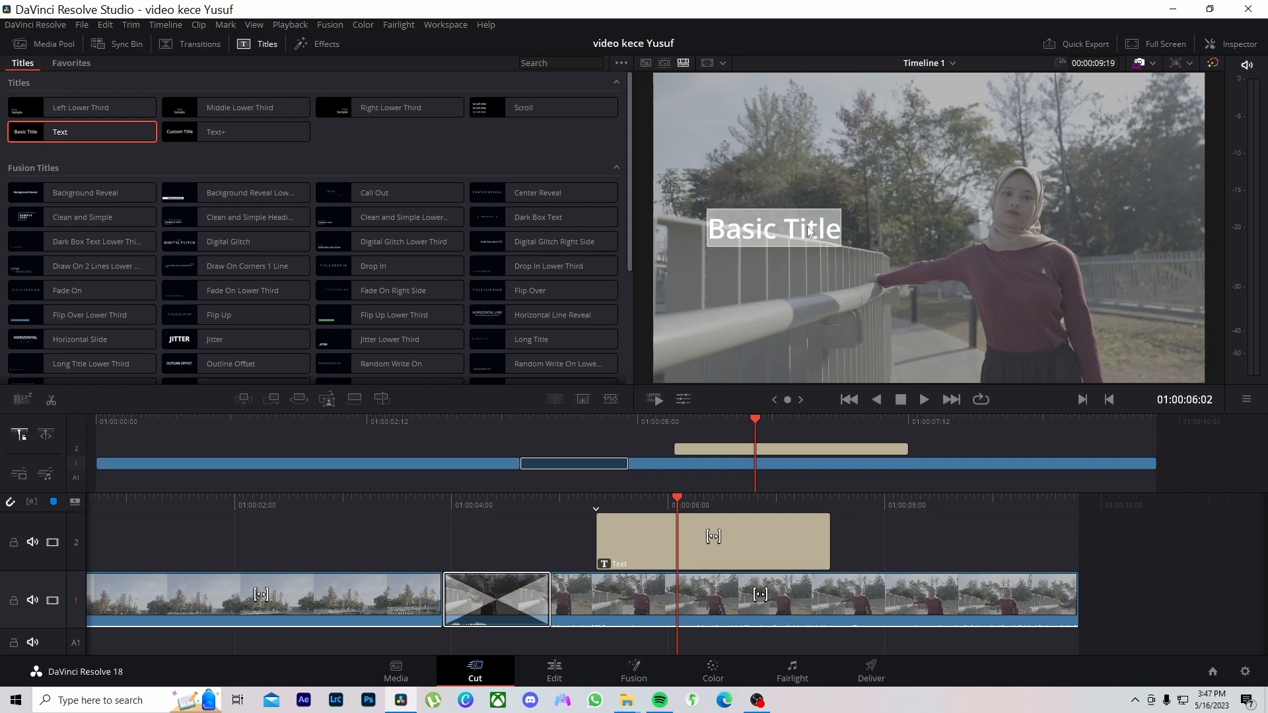
{"action": "type", "text": "Video Yusuf"}
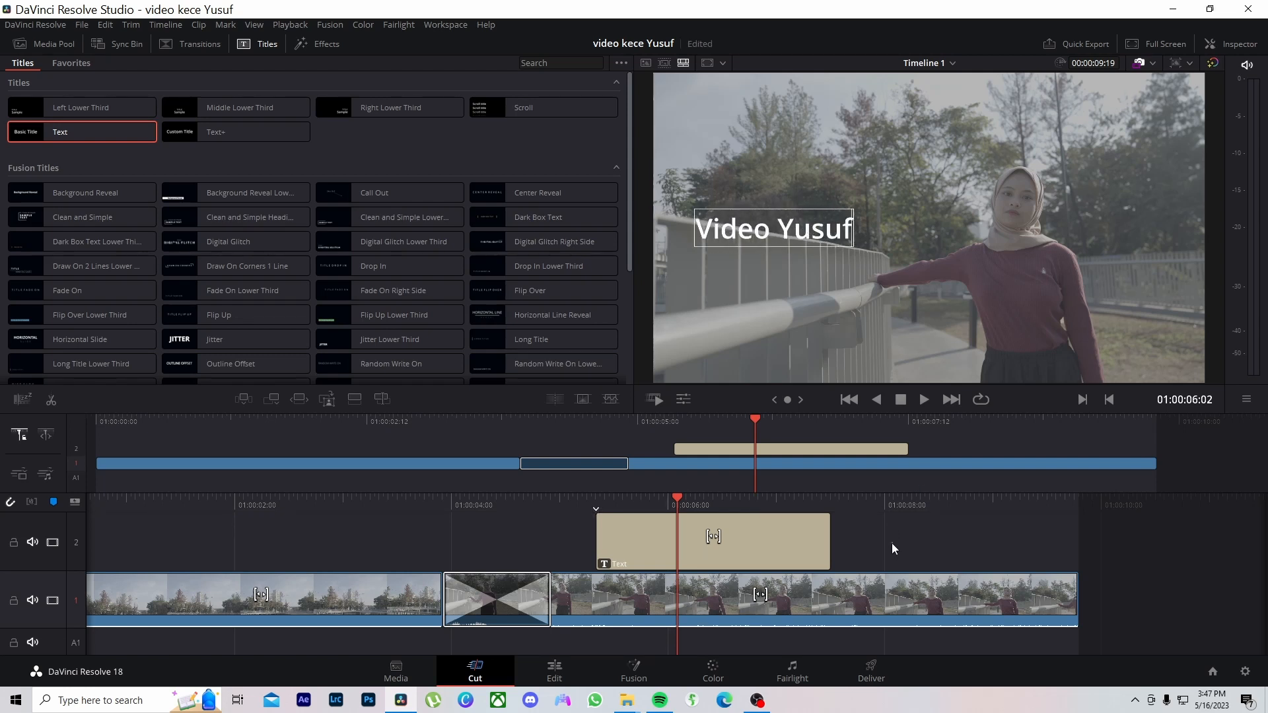
{"action": "left_click_drag", "start_coordinate": [575, 505], "coordinate": [858, 497]}
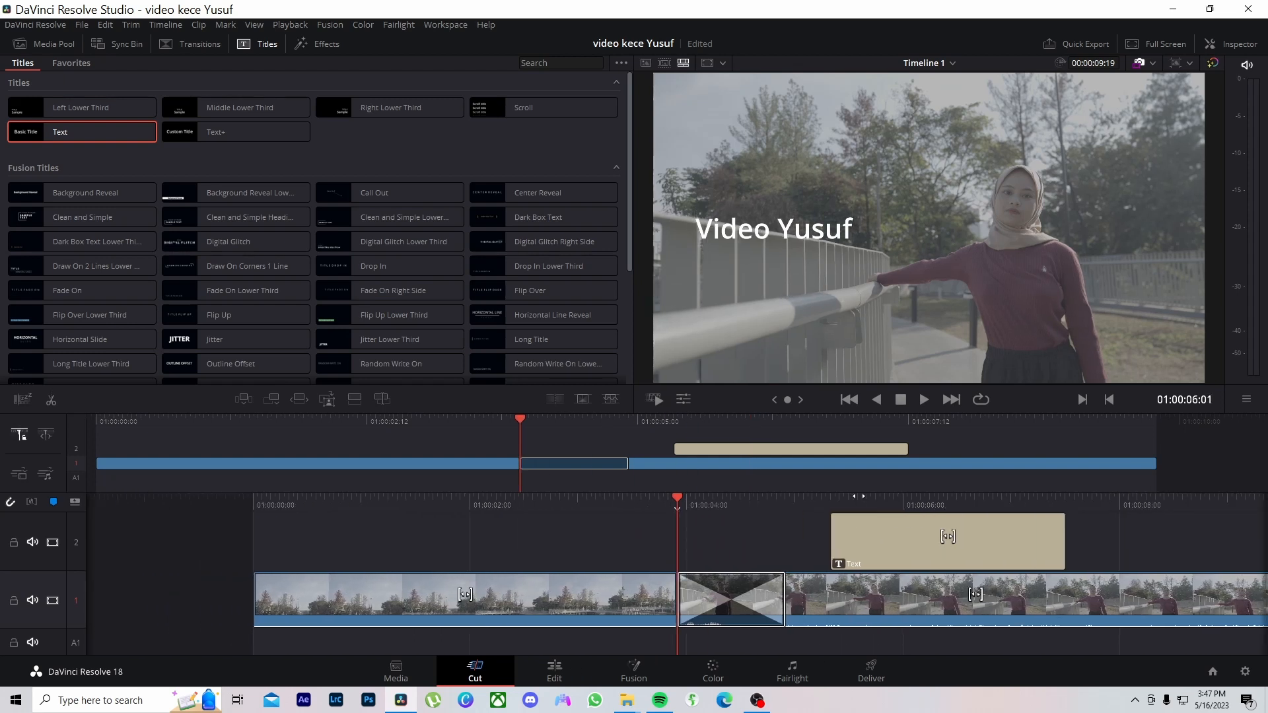
Play back the section around the title and pause it while the title is showing
{"action": "key", "text": "space"}
{"action": "key", "text": "space"}
{"action": "key", "text": "space"}
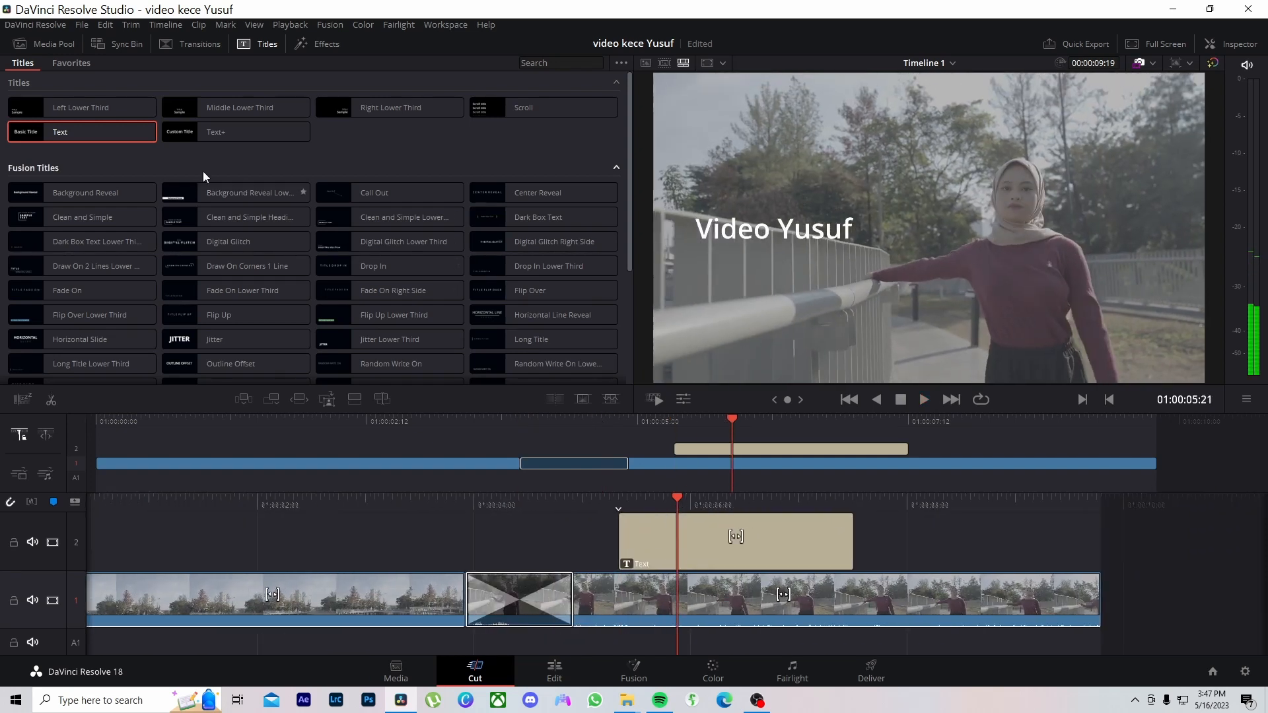
Try adding a second Text title on track 3 above the existing one and shortening it to match
{"action": "left_click_drag", "start_coordinate": [82, 132], "coordinate": [645, 499]}
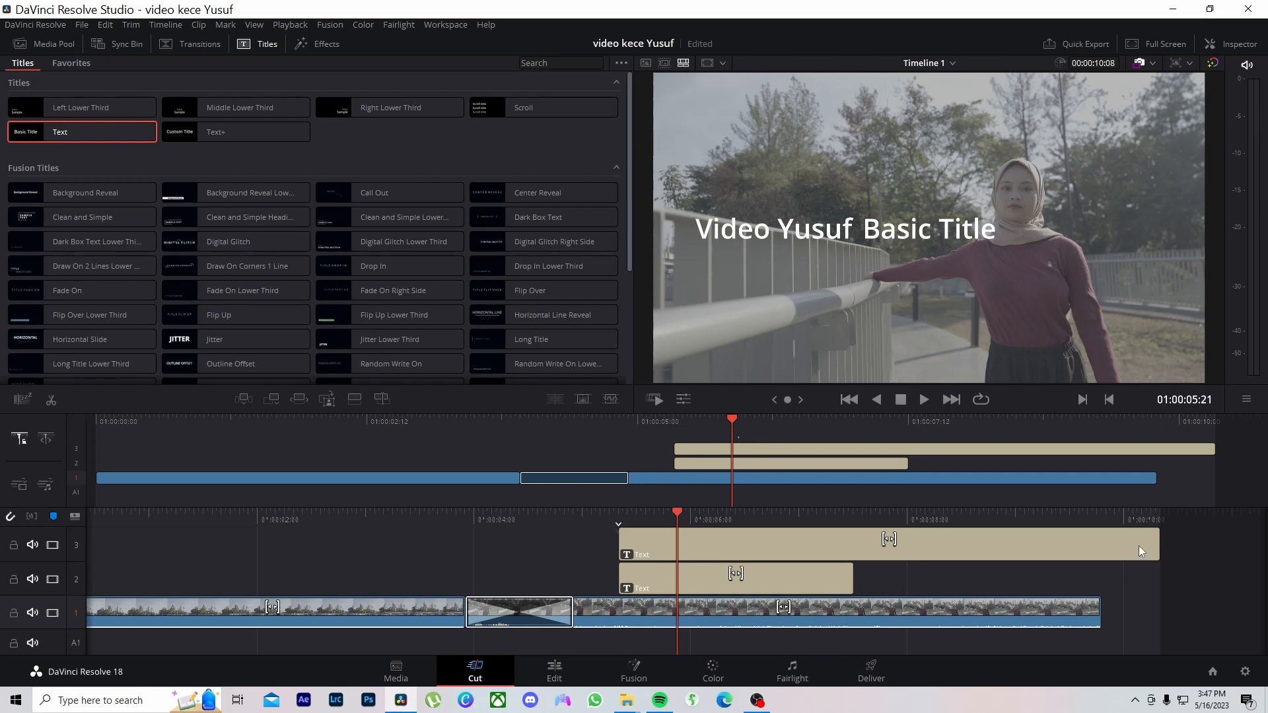
{"action": "key", "text": "ctrl+s"}
{"action": "left_click_drag", "start_coordinate": [1154, 545], "coordinate": [852, 545]}
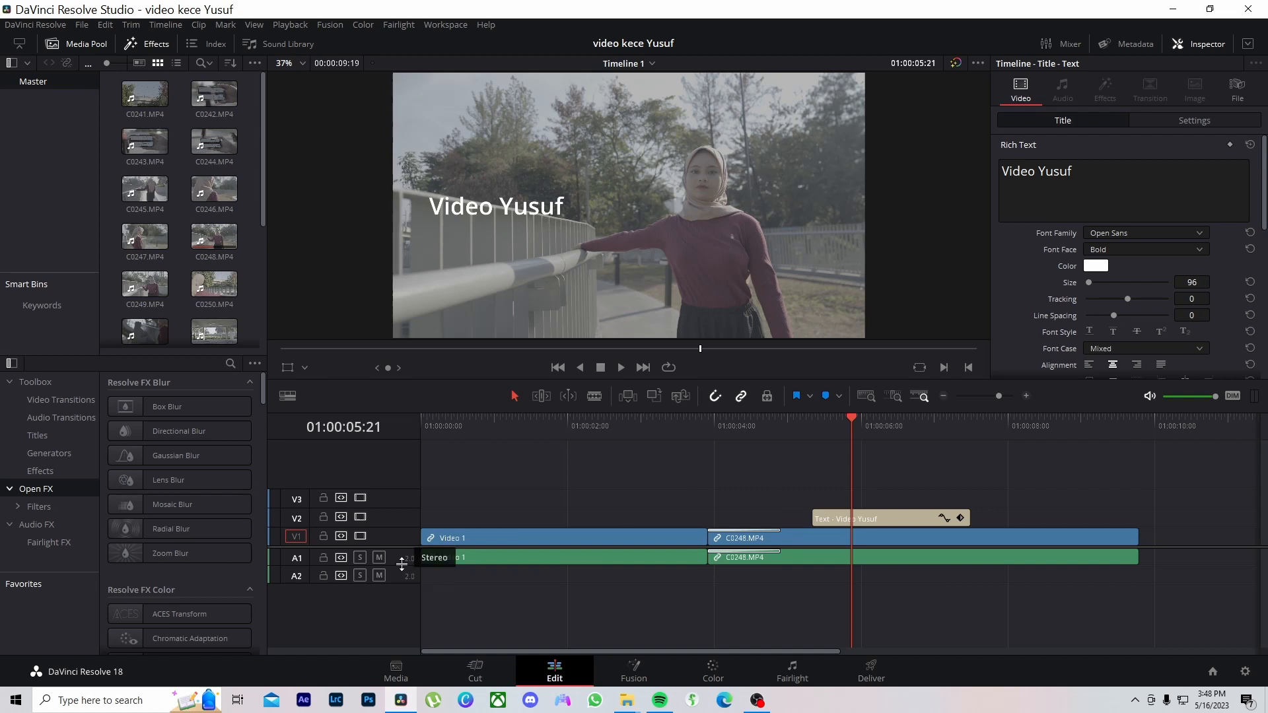
On the Edit page, increase the heights of the Audio 1 and Video 1 tracks
{"action": "left_click_drag", "start_coordinate": [401, 564], "coordinate": [389, 609]}
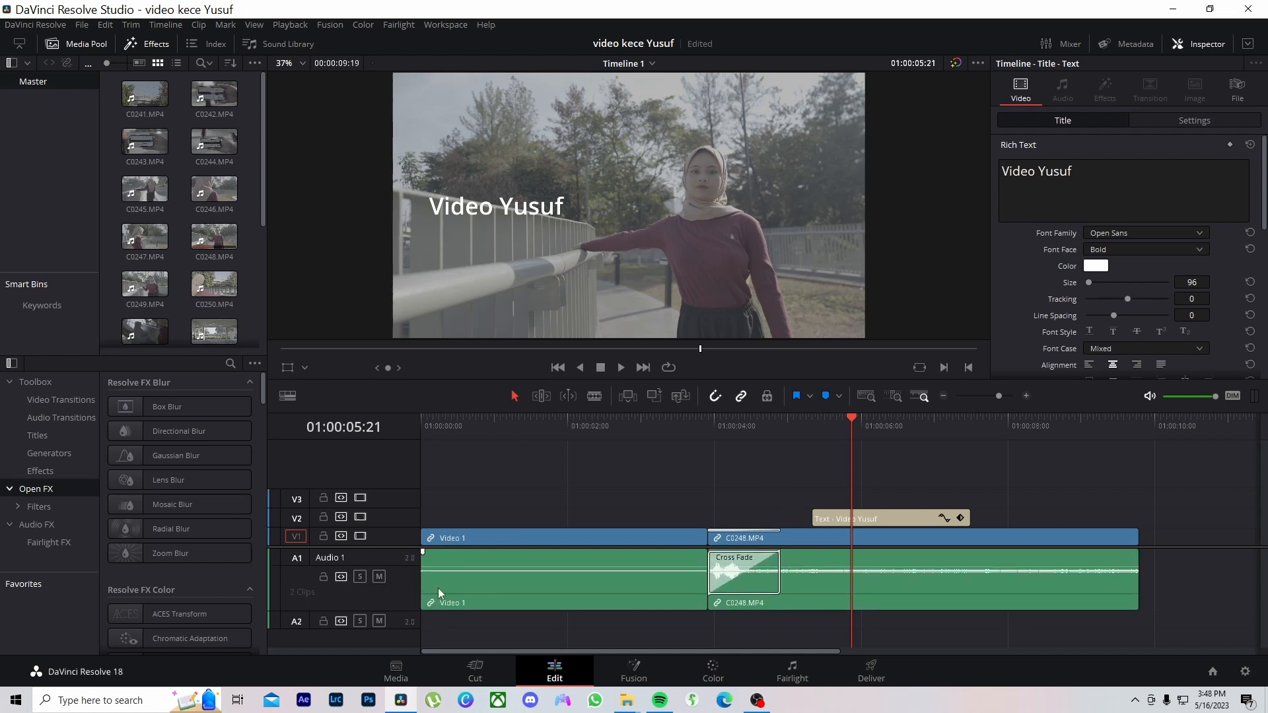
{"action": "left_click_drag", "start_coordinate": [403, 528], "coordinate": [400, 492]}
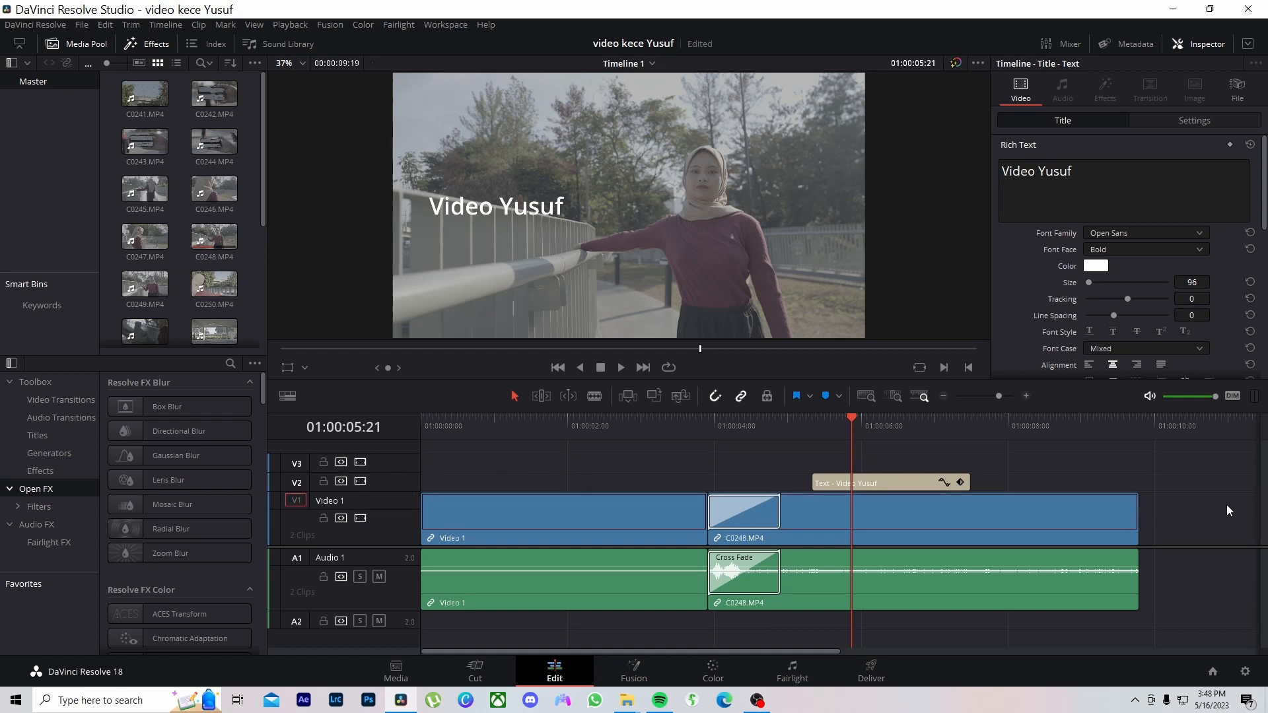
Compare the timeline on the Cut and Edit pages and scrub through the cut and the title start
{"action": "left_click", "coordinate": [473, 672]}
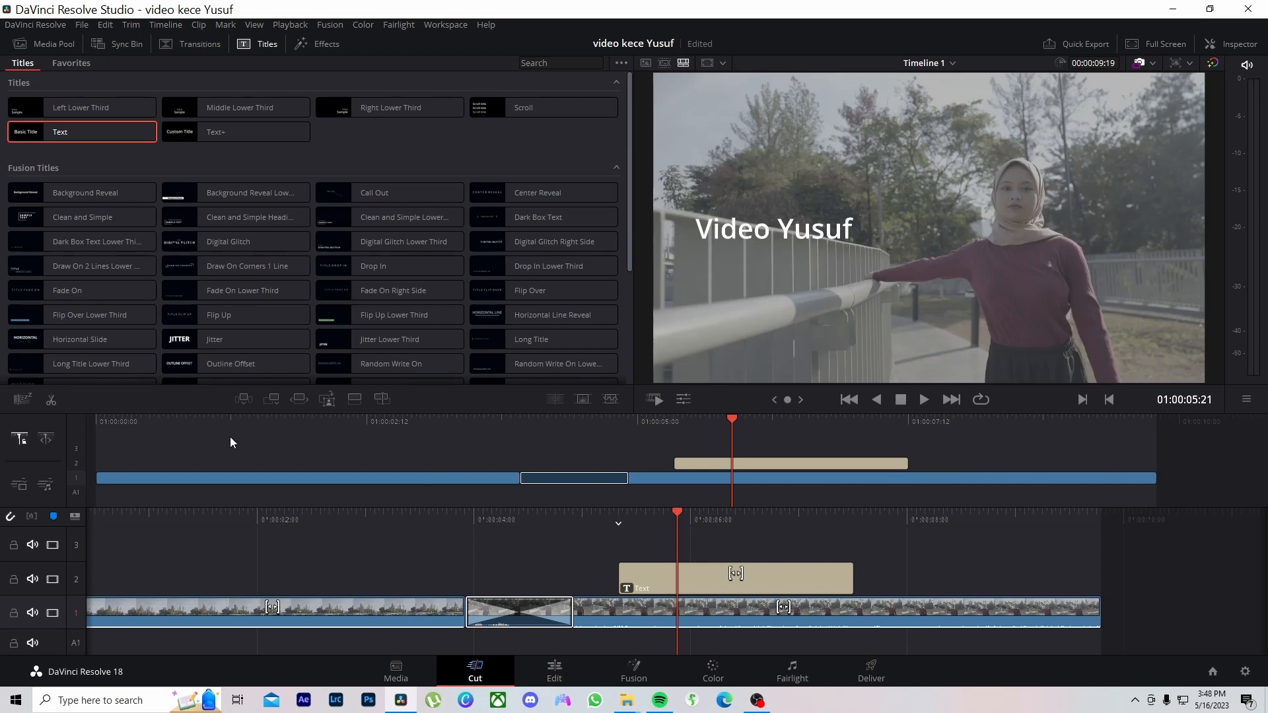
{"action": "left_click", "coordinate": [557, 672]}
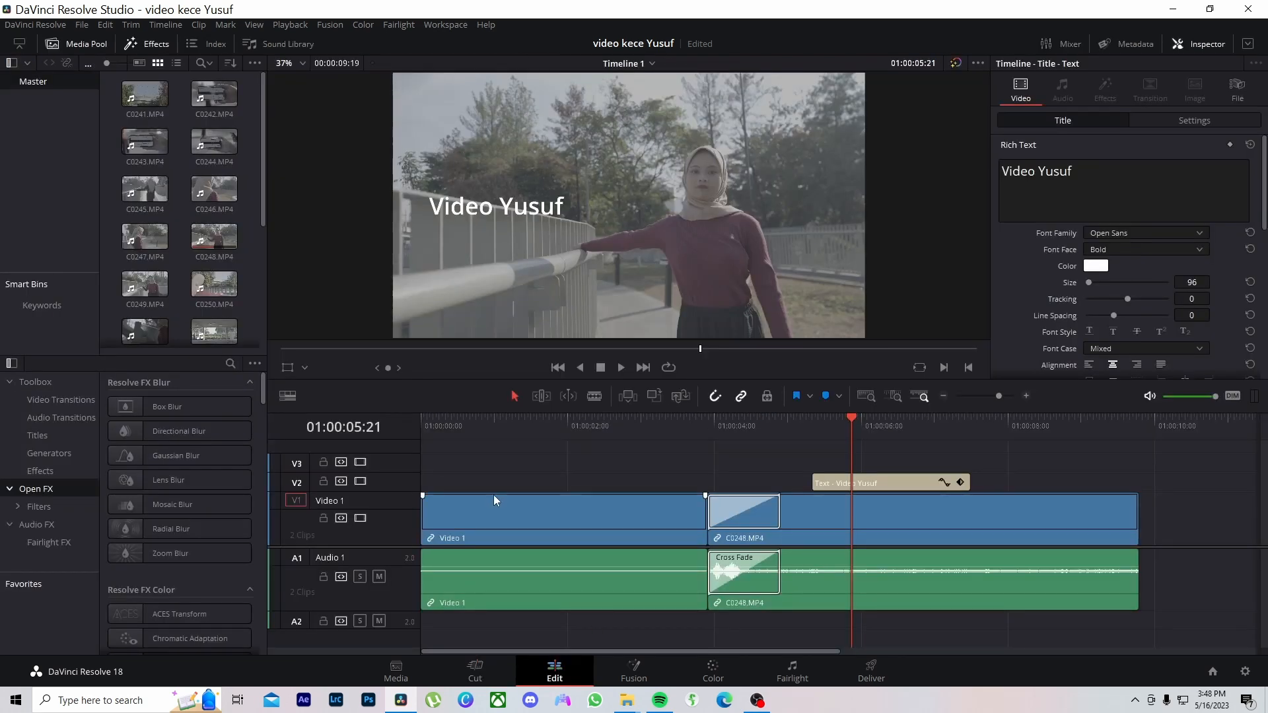
{"action": "key", "text": "ctrl+minus"}
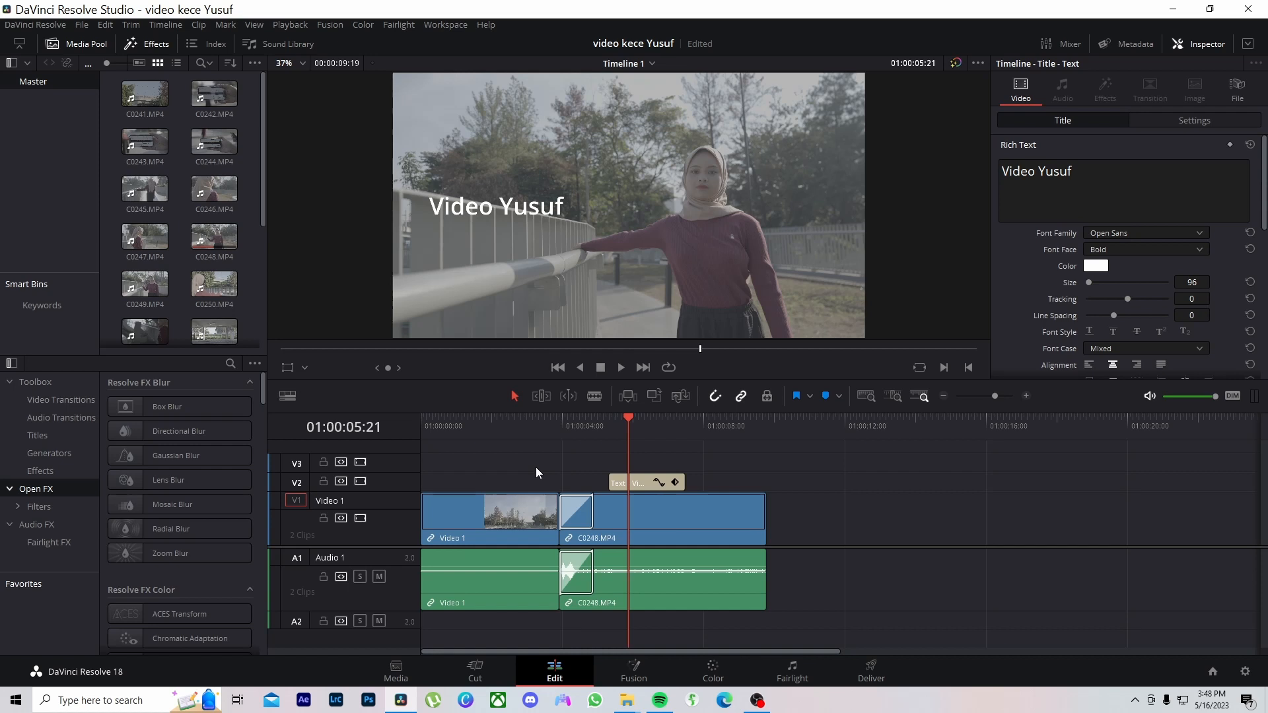
{"action": "key", "text": "ctrl+minus"}
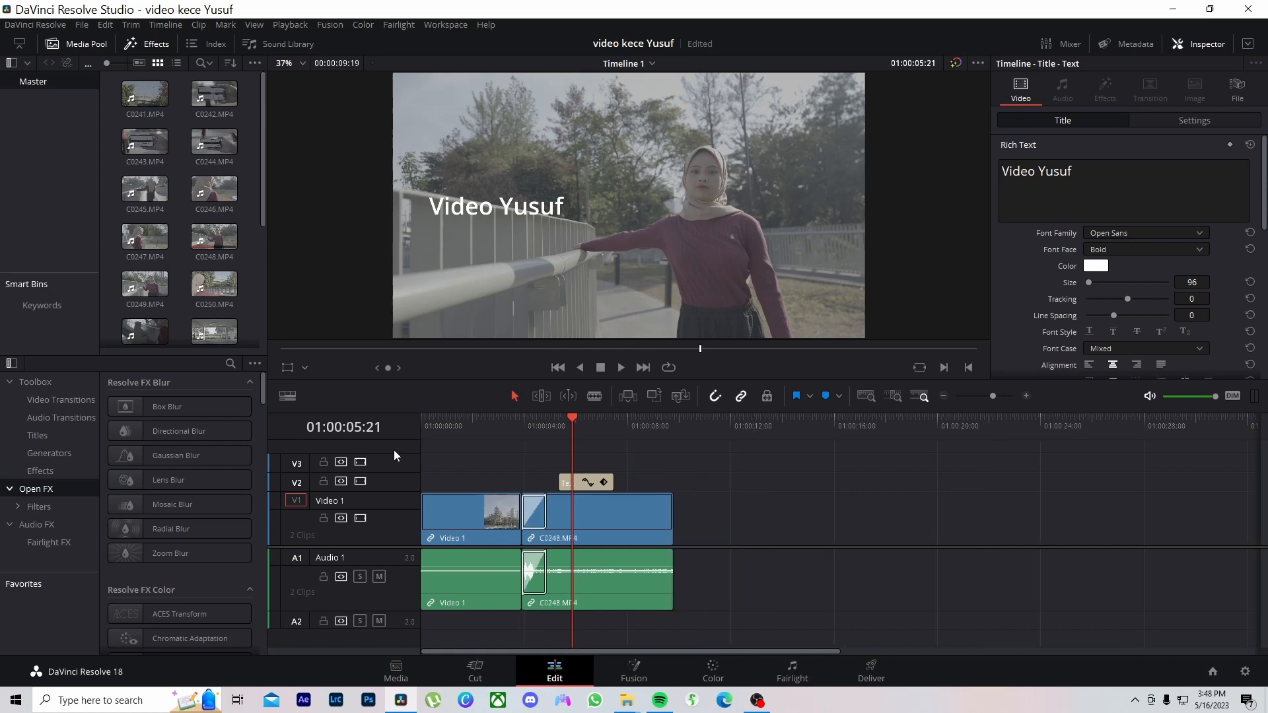
{"action": "key", "text": "ctrl+minus"}
{"action": "left_click", "coordinate": [458, 426]}
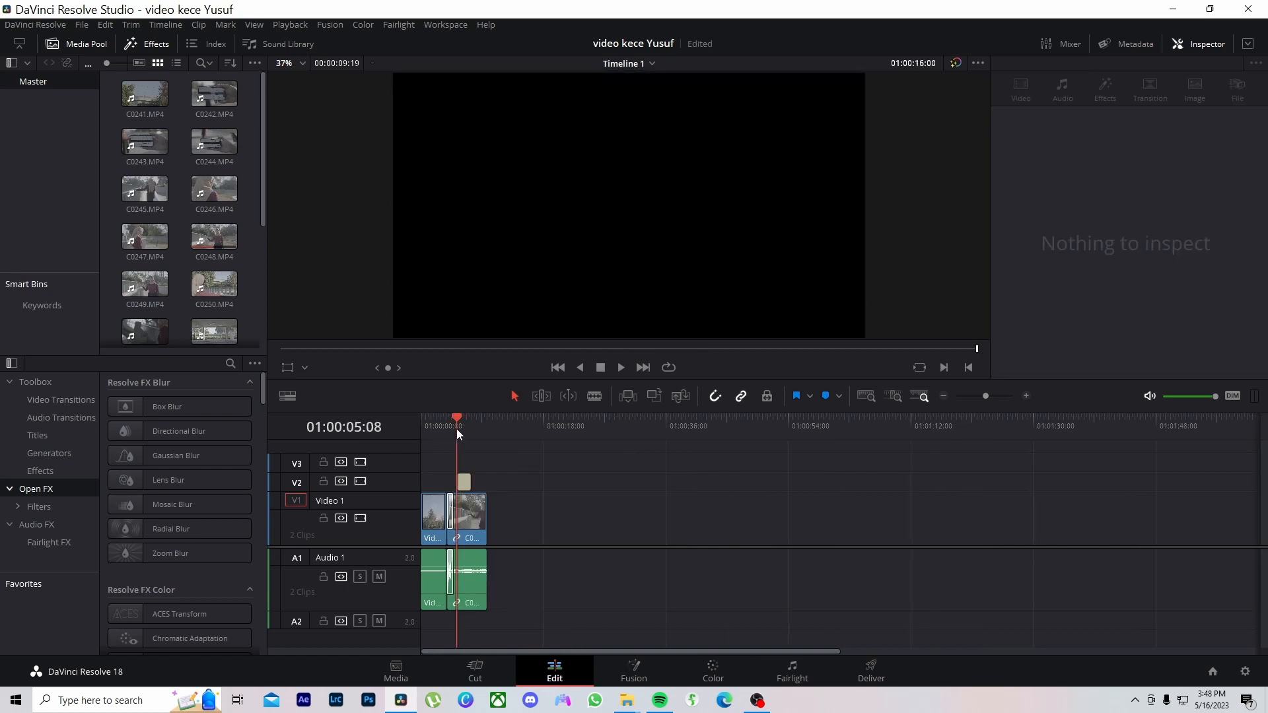
{"action": "key", "text": "ctrl+equal"}
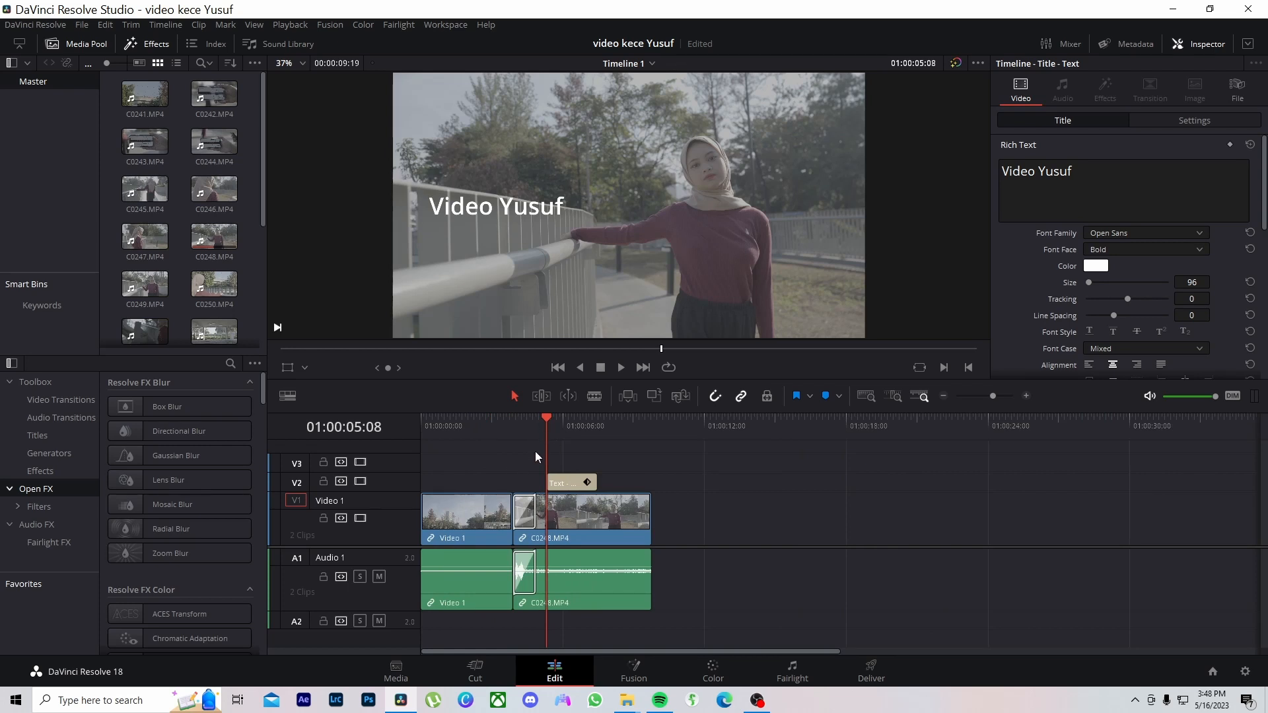
{"action": "left_click", "coordinate": [507, 423]}
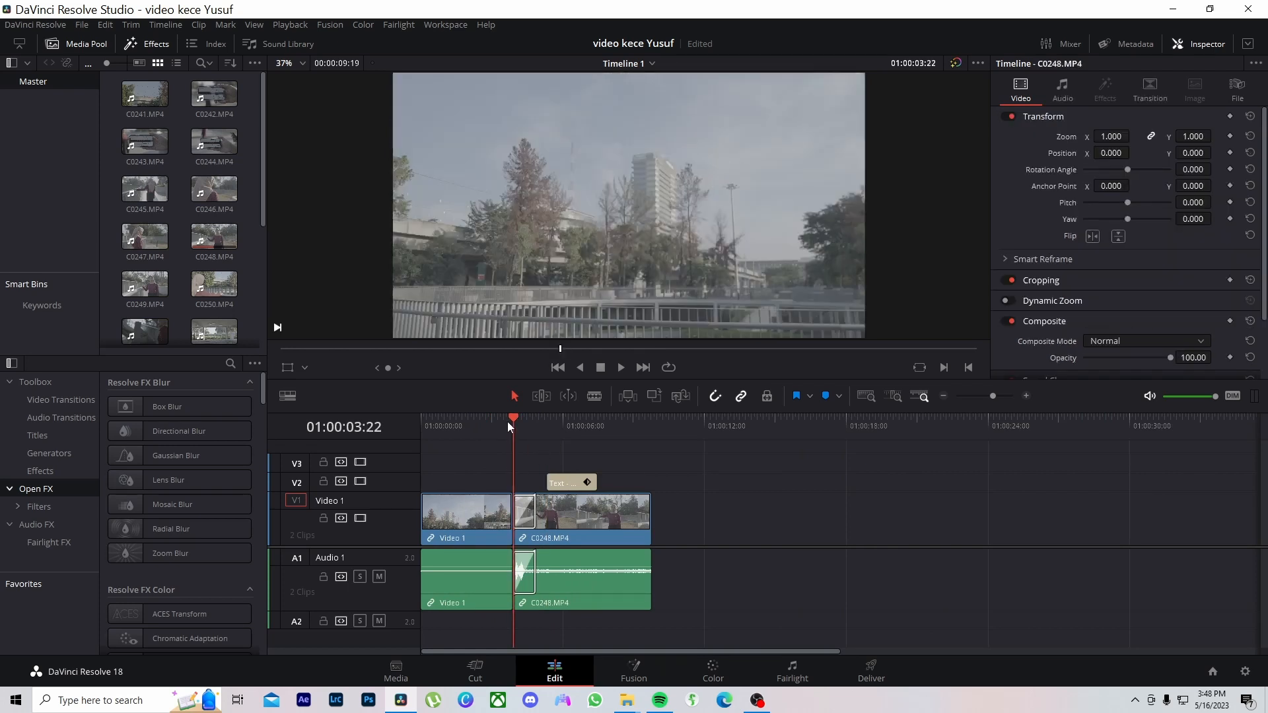
{"action": "left_click", "coordinate": [556, 423]}
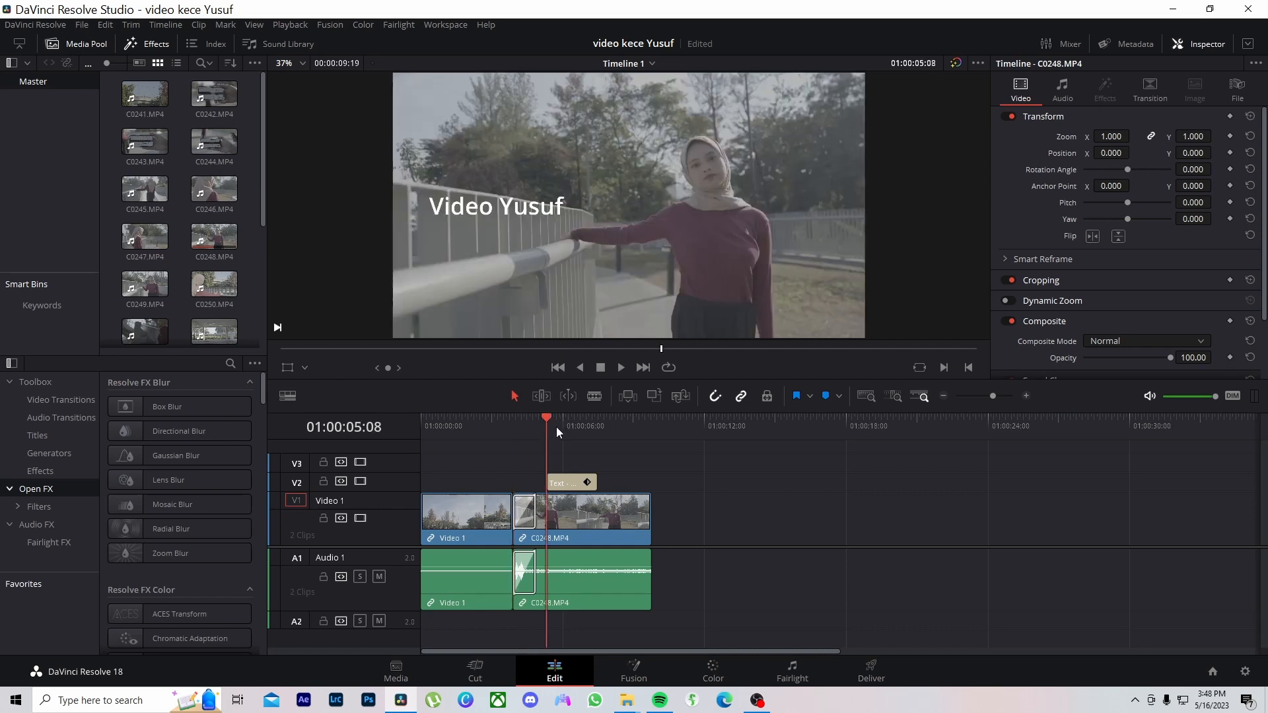
Place the Lembar Baru (1).mp3 music on audio track 2, starting about 2 seconds into the timeline
{"action": "left_click", "coordinate": [602, 513]}
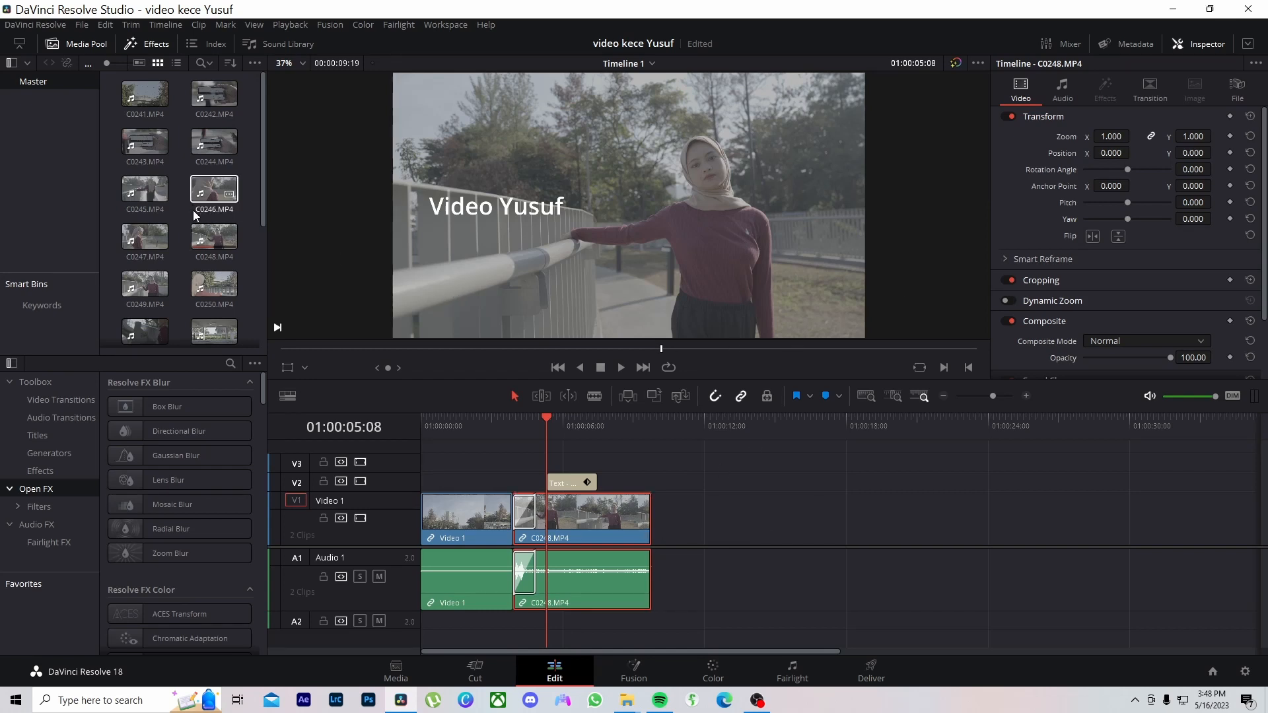
{"action": "scroll", "coordinate": [188, 209], "scroll_direction": "down", "scroll_amount": 4}
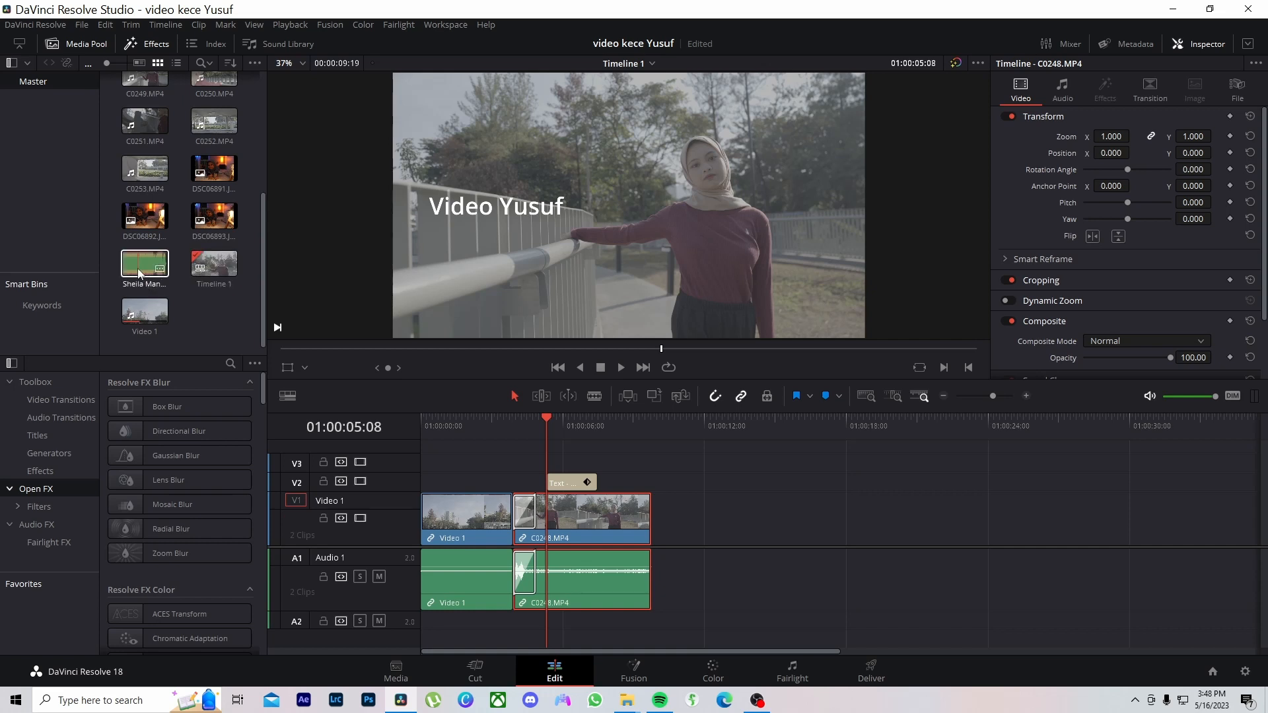
{"action": "left_click_drag", "start_coordinate": [134, 271], "coordinate": [418, 626]}
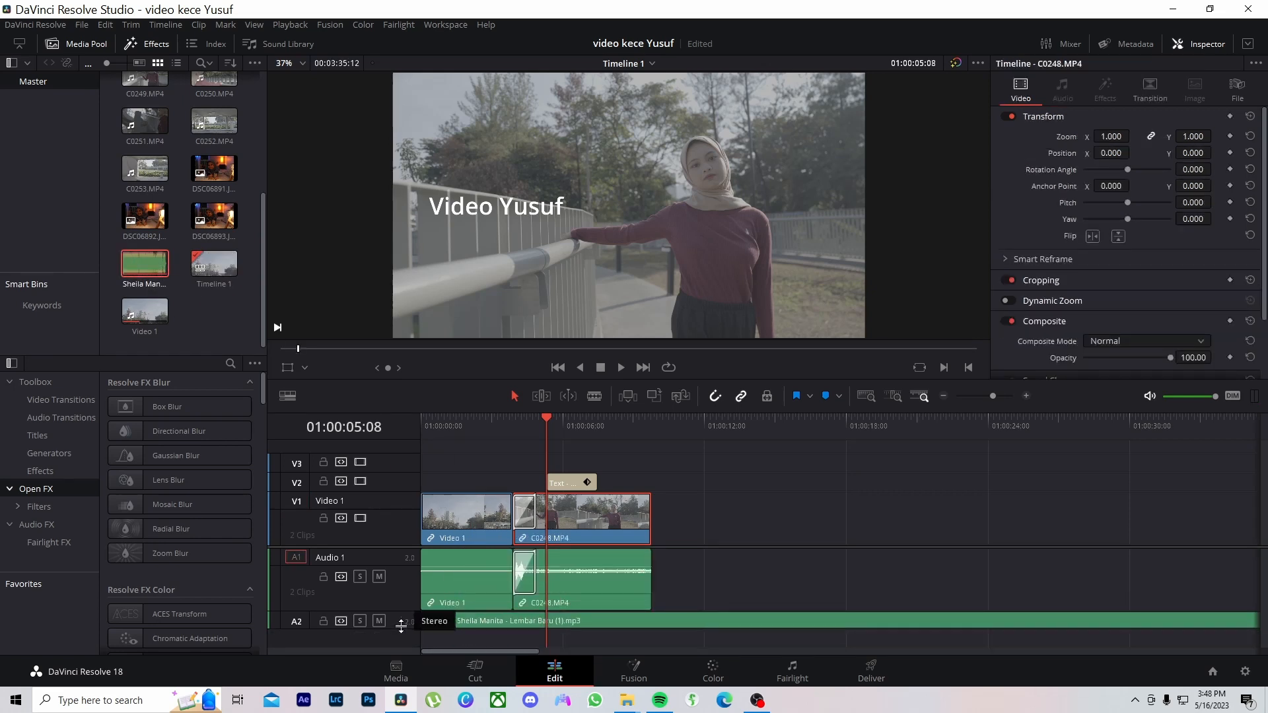
{"action": "left_click_drag", "start_coordinate": [553, 621], "coordinate": [572, 621]}
Split the music clip at about 14 seconds 15 frames and delete everything after the cut
{"action": "left_click_drag", "start_coordinate": [471, 431], "coordinate": [569, 435]}
{"action": "key", "text": "b"}
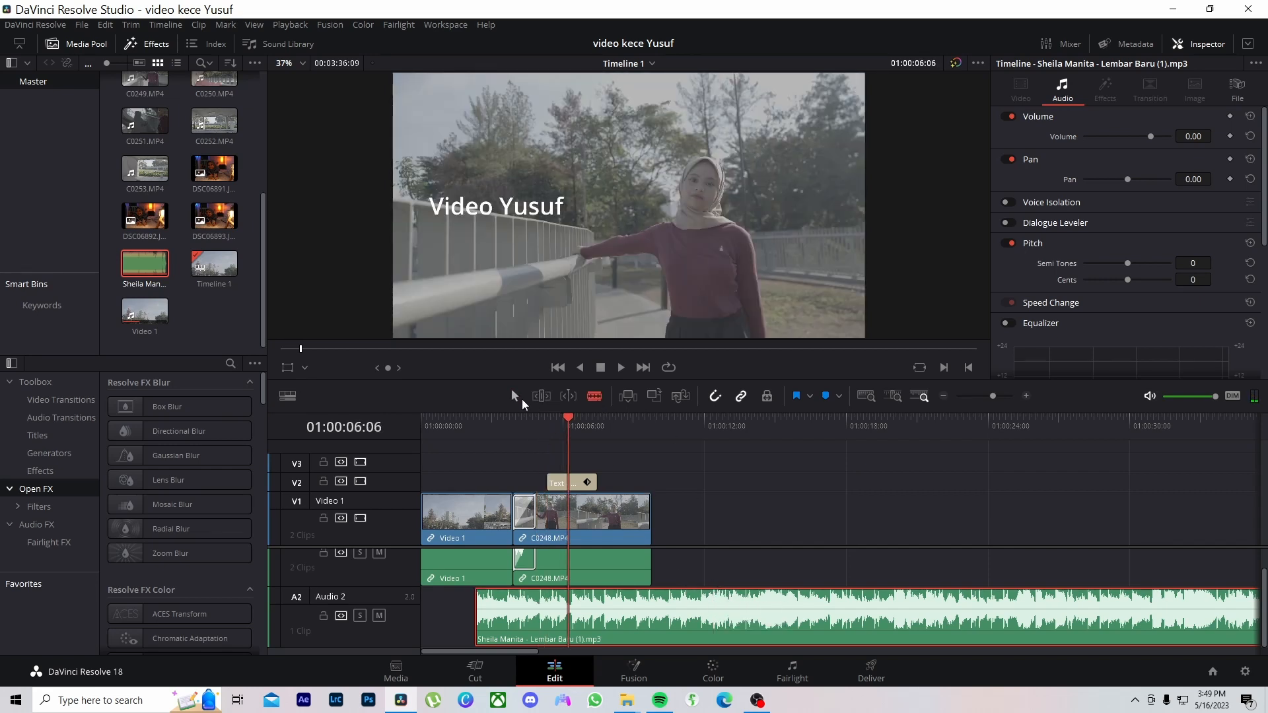
{"action": "left_click", "coordinate": [767, 611]}
{"action": "key", "text": "a"}
{"action": "left_click", "coordinate": [797, 603]}
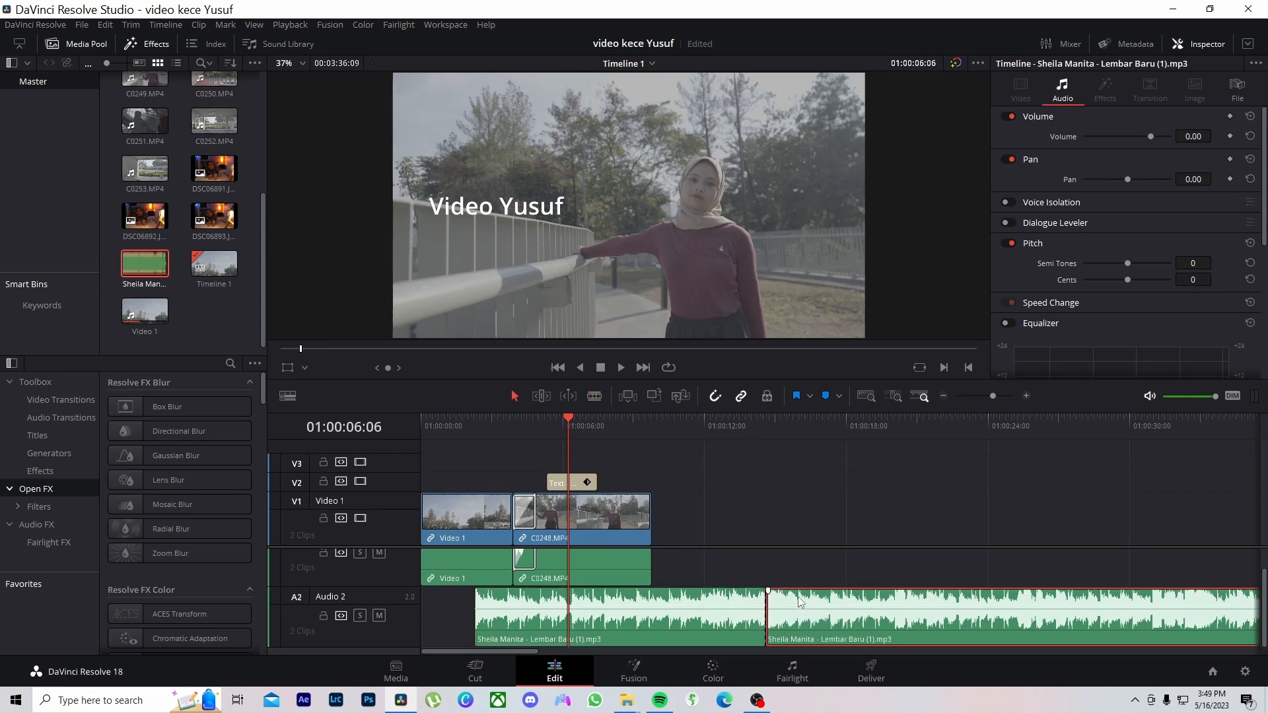
{"action": "key", "text": "Delete"}
Scrub back to 01:00:06:02 on clip C0248 and view its node graph on the Fusion page
{"action": "left_click_drag", "start_coordinate": [660, 445], "coordinate": [528, 440]}
{"action": "left_click", "coordinate": [565, 425]}
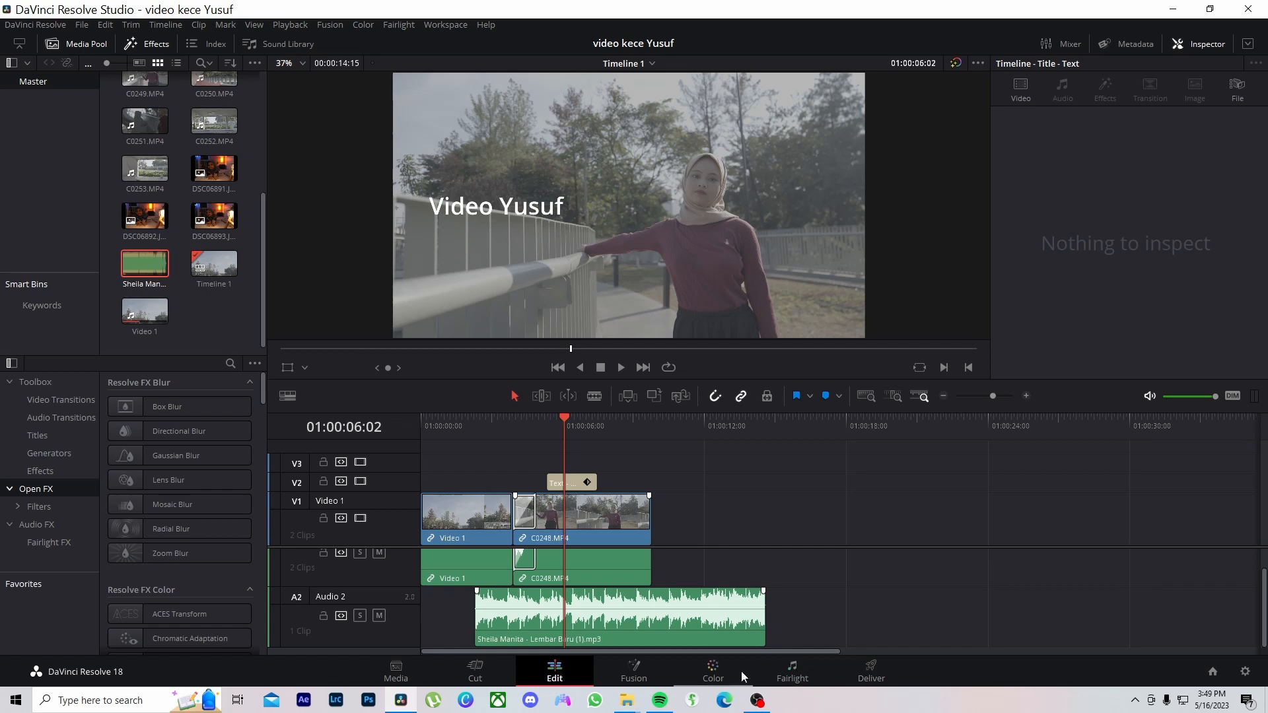
{"action": "left_click", "coordinate": [635, 673]}
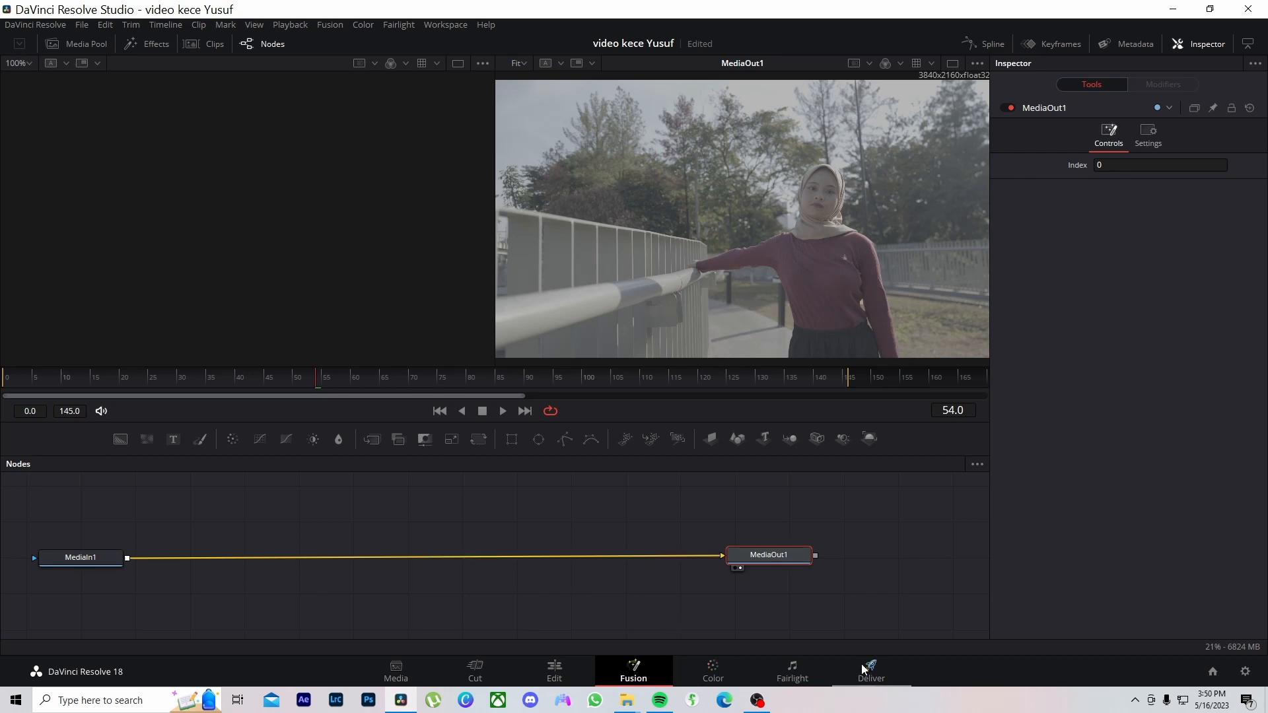
On the Color page, lower the second clip's lift, raise its gain, and add a serial node with saturation 84.80
{"action": "left_click", "coordinate": [708, 677]}
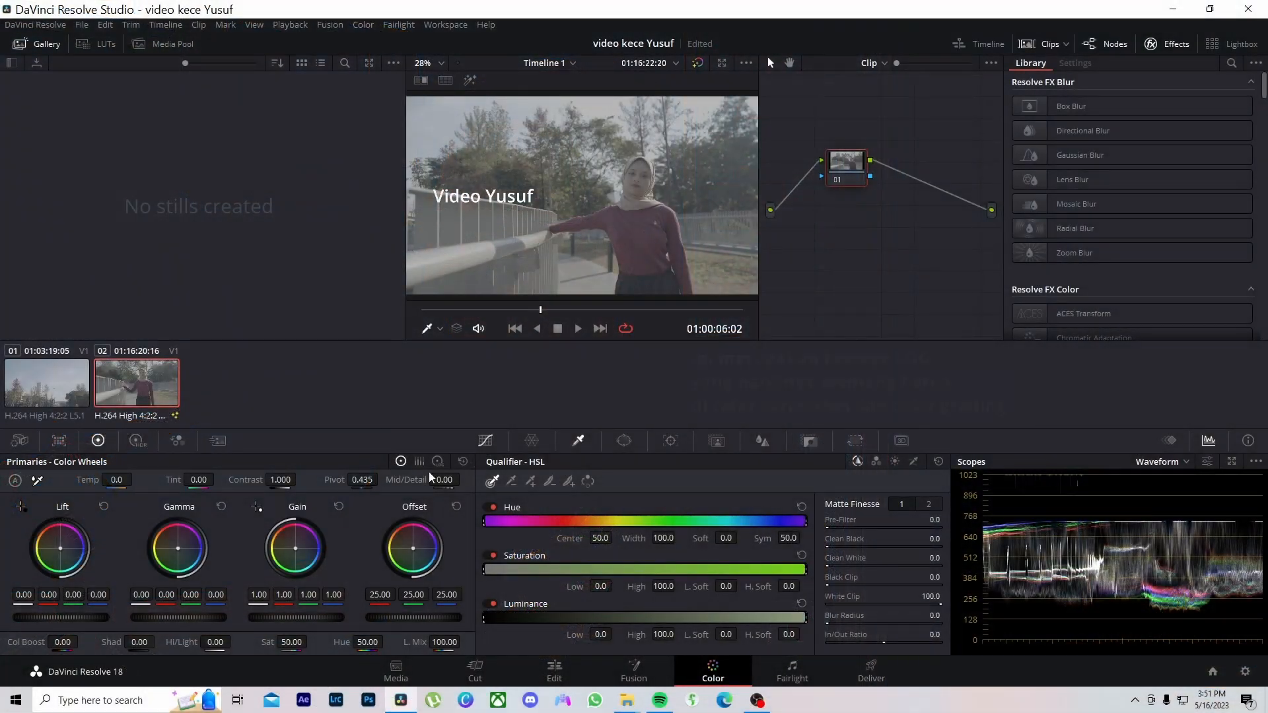
{"action": "left_click_drag", "start_coordinate": [86, 619], "coordinate": [64, 619]}
{"action": "left_click_drag", "start_coordinate": [282, 609], "coordinate": [290, 621]}
{"action": "left_click_drag", "start_coordinate": [212, 628], "coordinate": [311, 641]}
{"action": "key", "text": "alt+s"}
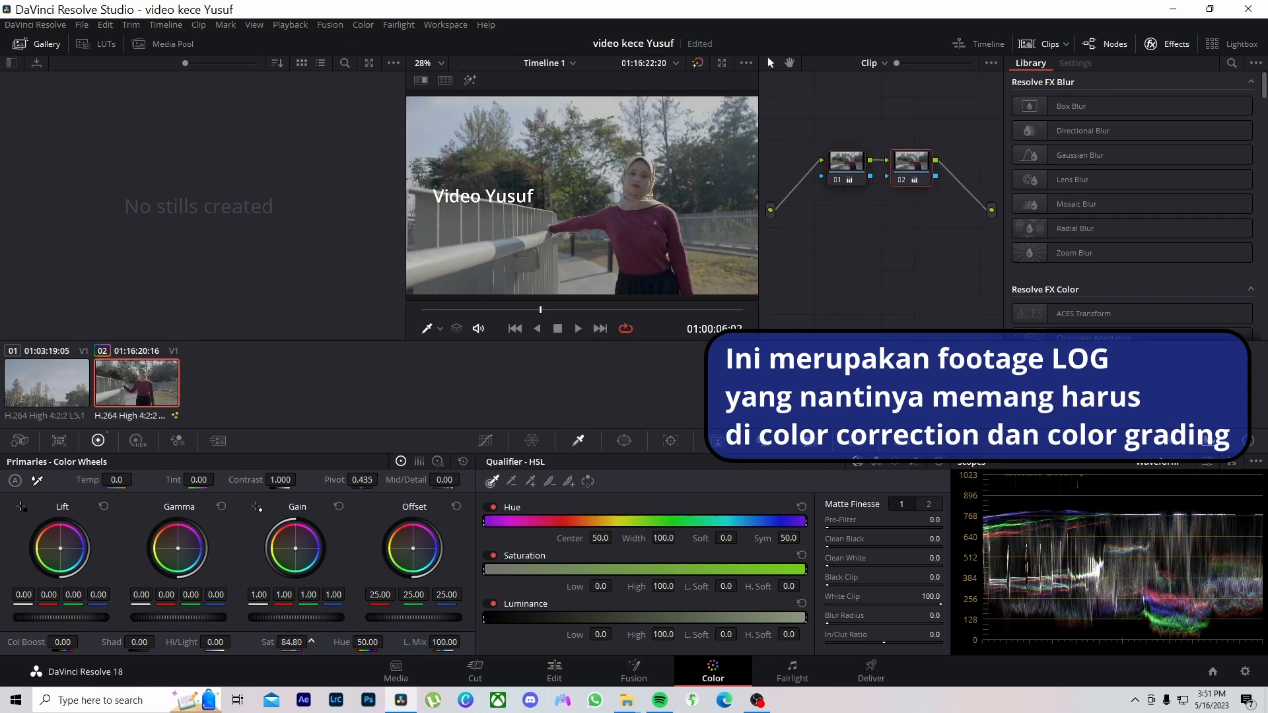
Add an outside node, qualify the background tones beside the woman's head, and set the offset to 30.10, 23.18, 25.47
{"action": "key", "text": "alt+o"}
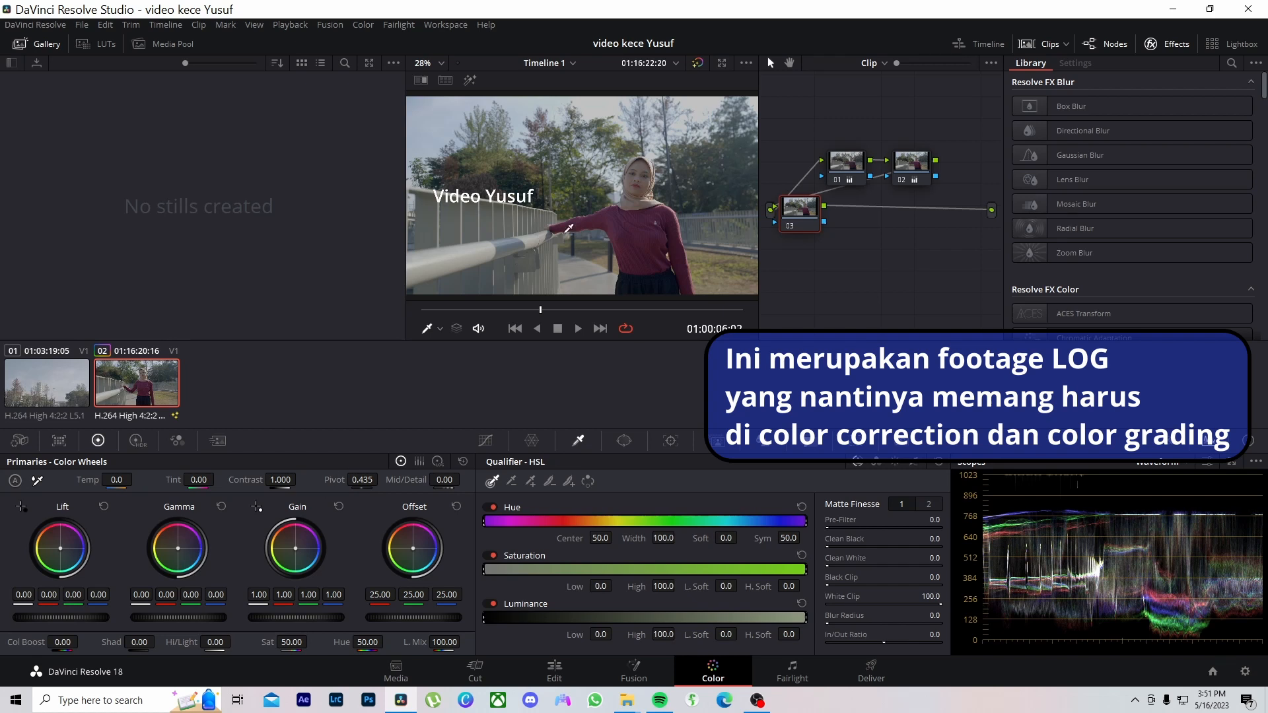
{"action": "left_click", "coordinate": [581, 174]}
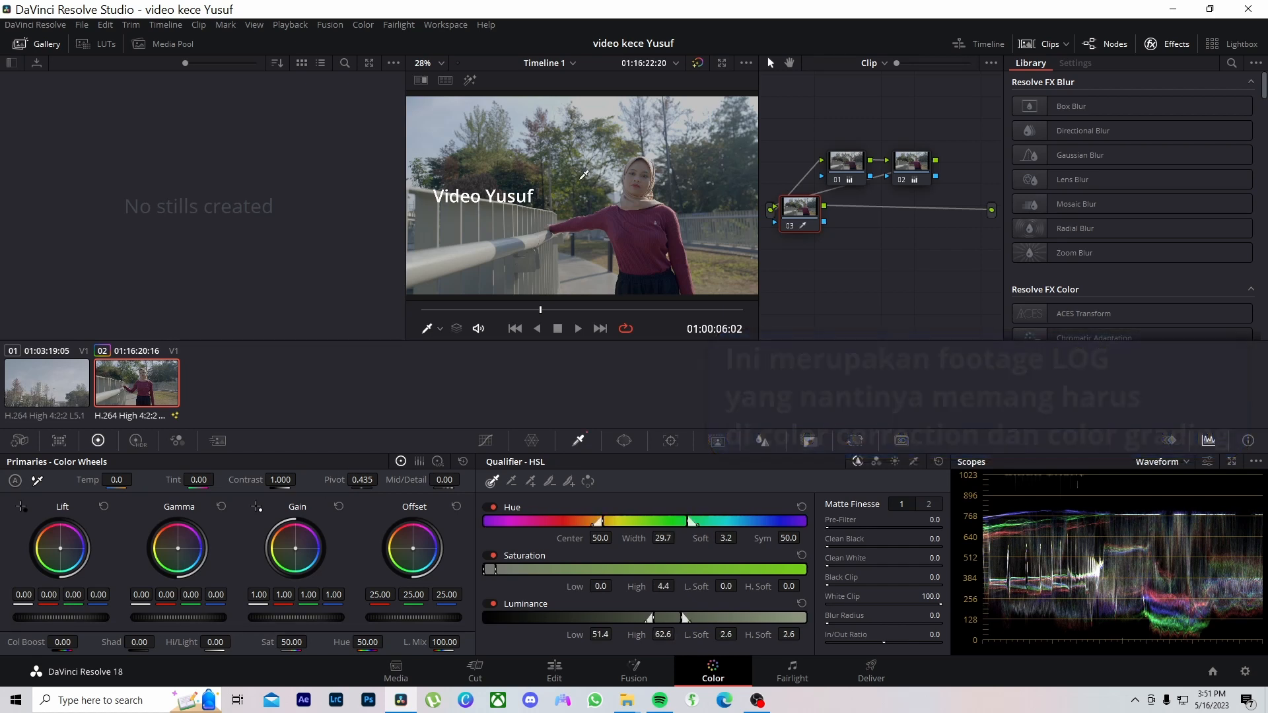
{"action": "left_click", "coordinate": [470, 80]}
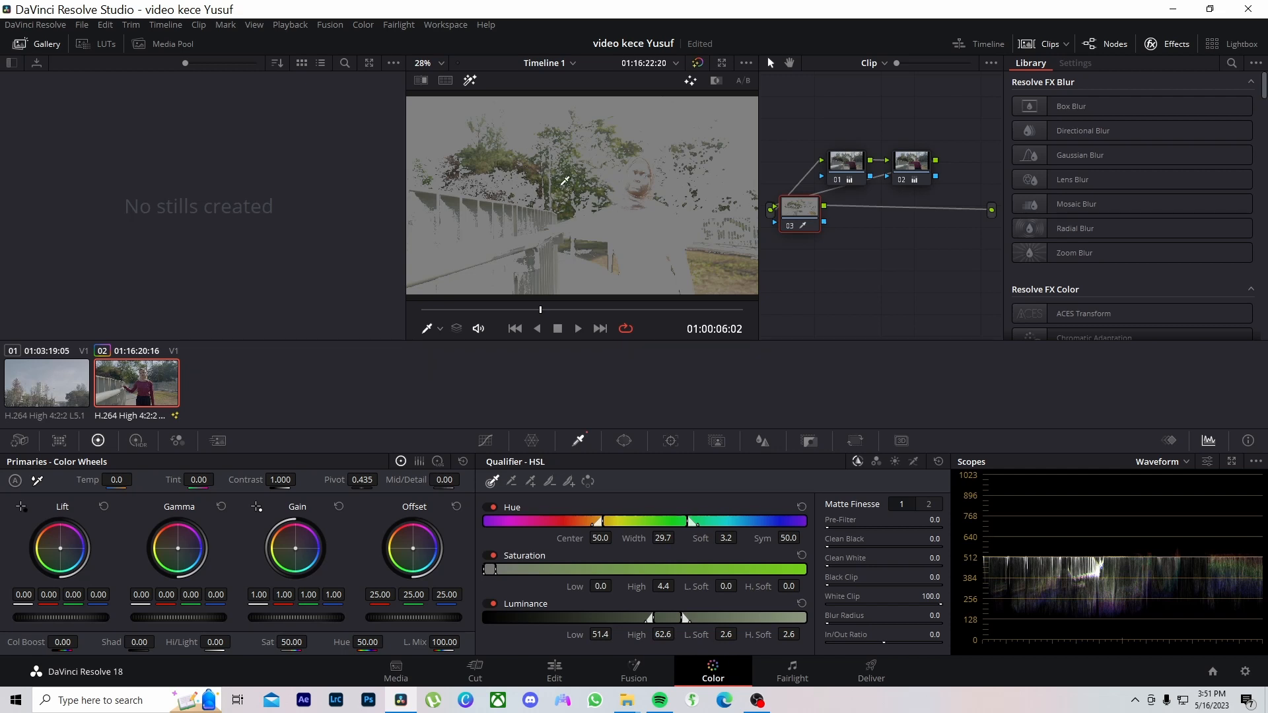
{"action": "left_click", "coordinate": [470, 80]}
{"action": "left_click_drag", "start_coordinate": [413, 548], "coordinate": [415, 551]}
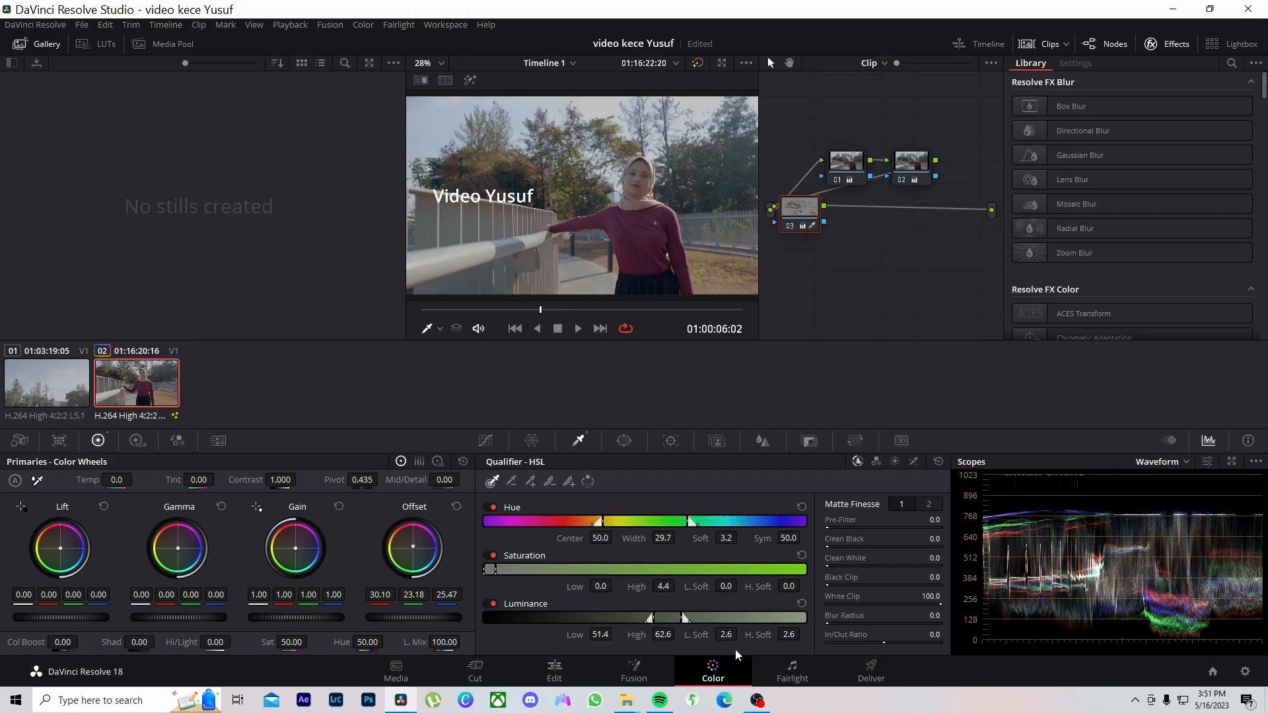
Examine the timeline's audio tracks and mixer on the Fairlight page, and return to the Edit page
{"action": "left_click", "coordinate": [792, 674]}
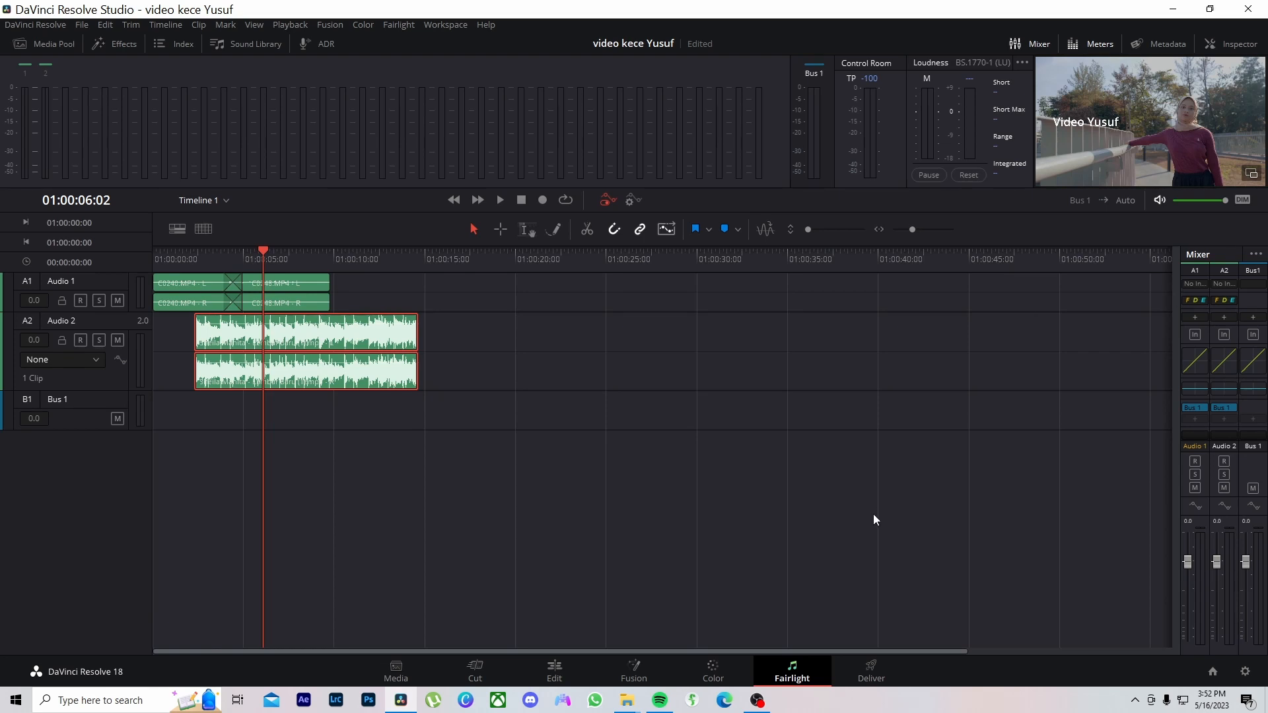
{"action": "left_click", "coordinate": [574, 667]}
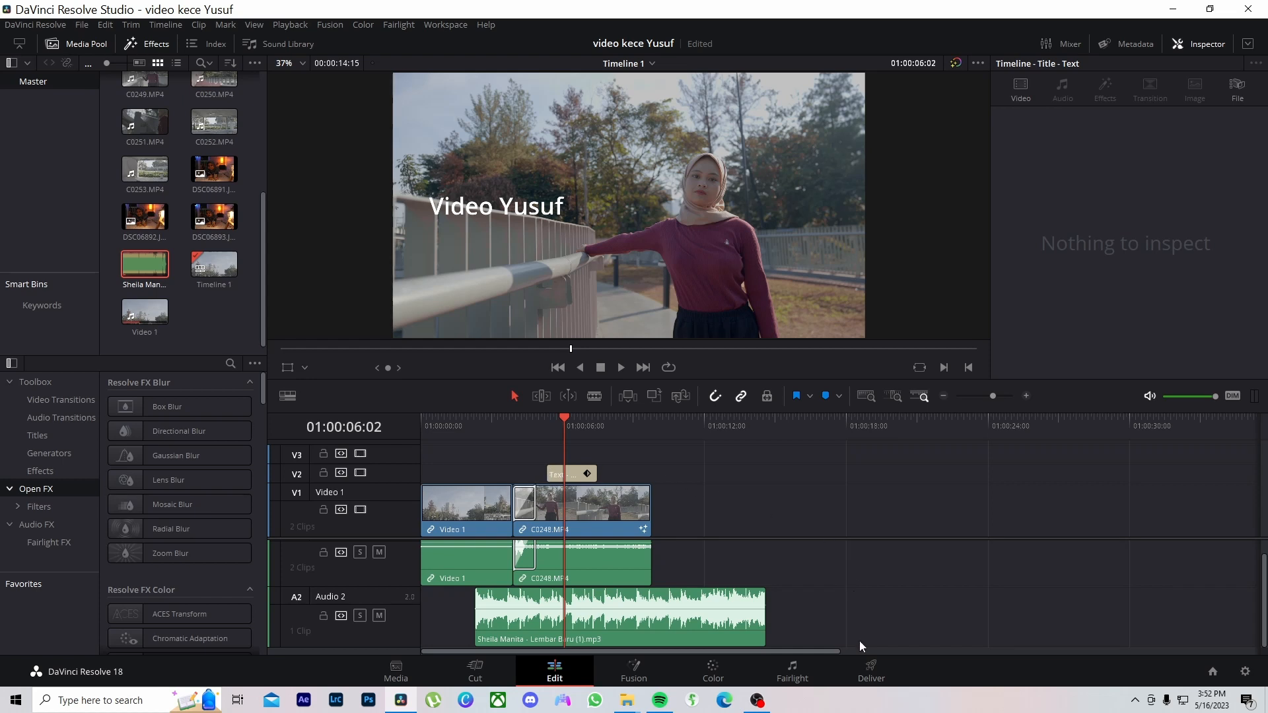
Choose the YouTube 1080p render preset on the Deliver page
{"action": "left_click", "coordinate": [871, 674]}
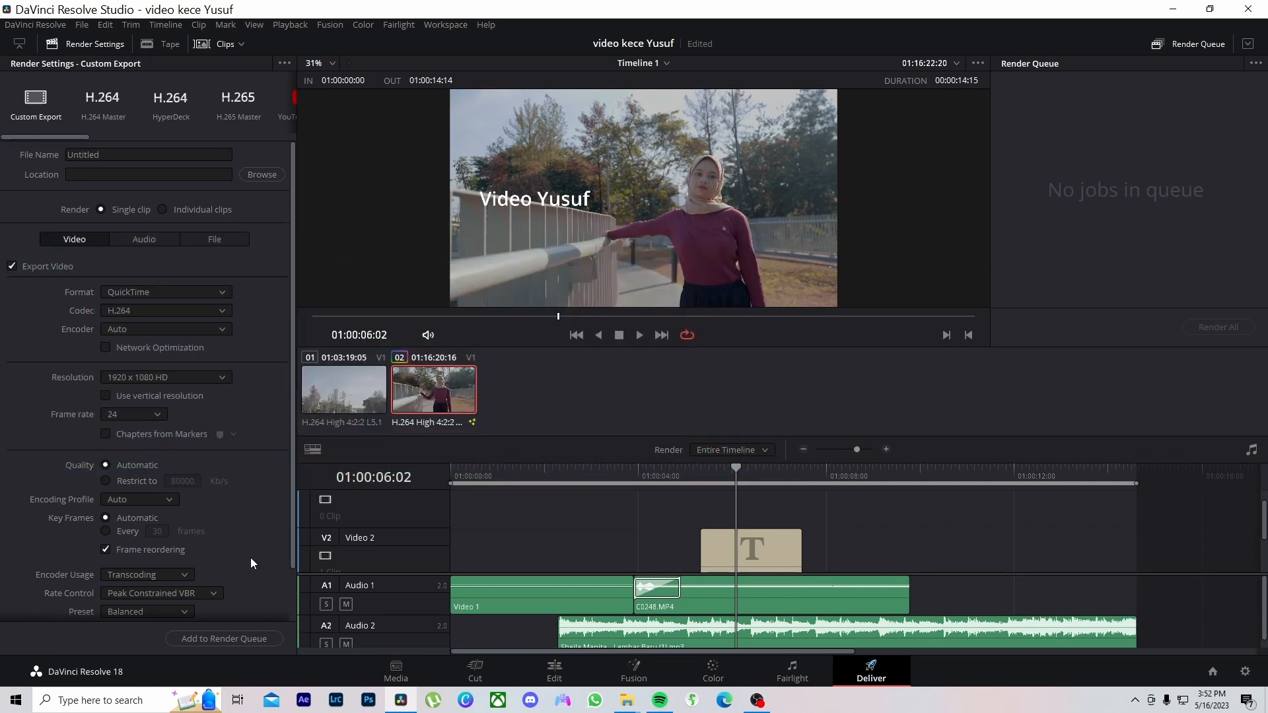
{"action": "scroll", "coordinate": [250, 558], "scroll_direction": "down", "scroll_amount": 1}
{"action": "scroll", "coordinate": [251, 553], "scroll_direction": "up", "scroll_amount": 1}
{"action": "left_click_drag", "start_coordinate": [54, 136], "coordinate": [111, 135]}
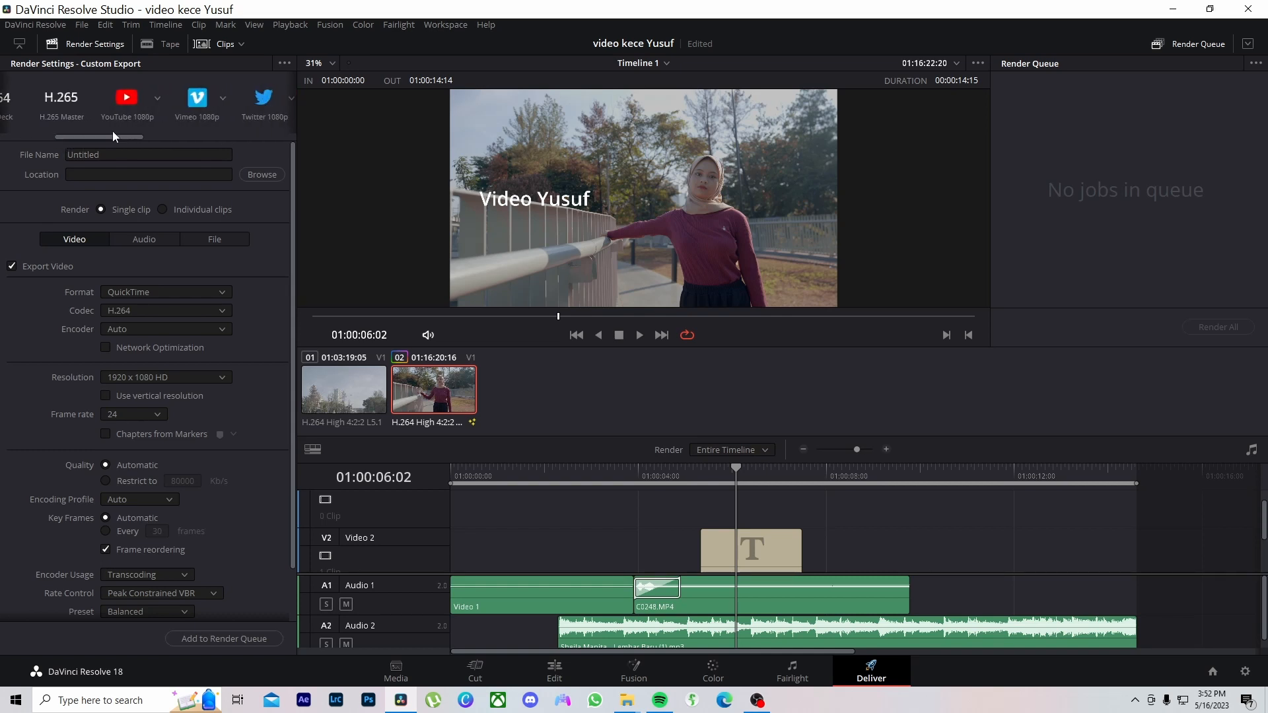
{"action": "left_click", "coordinate": [126, 106]}
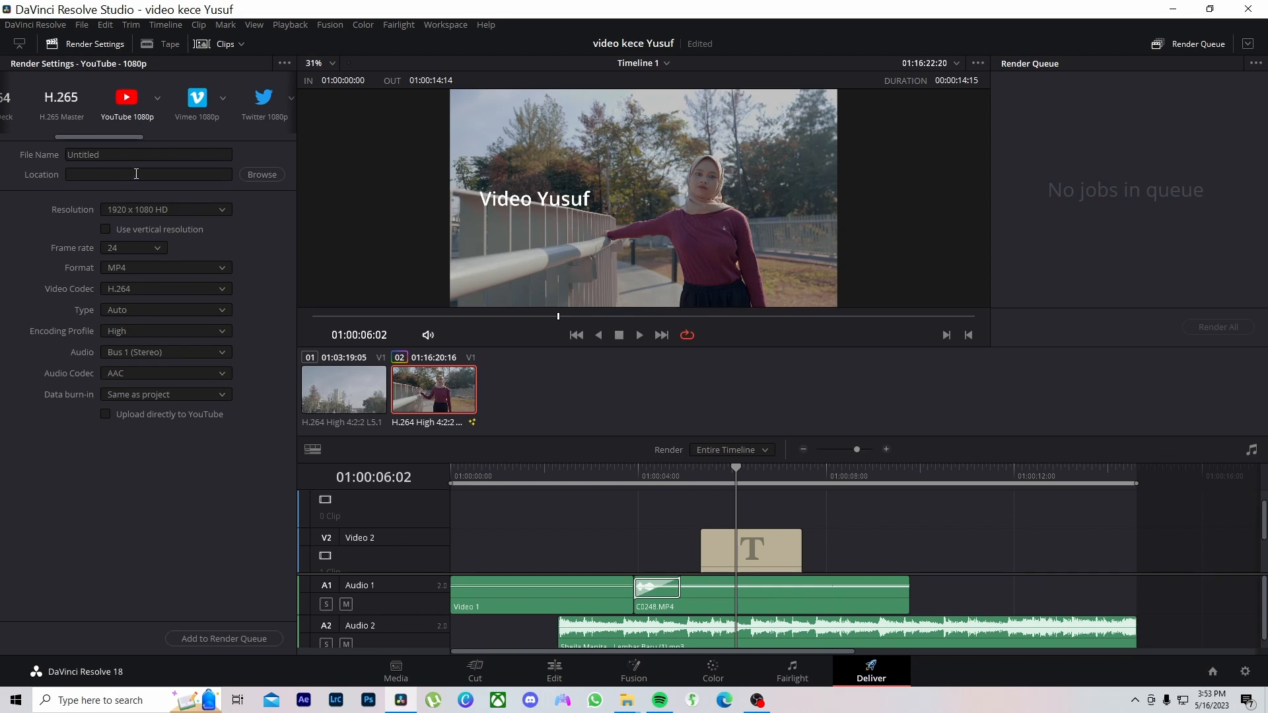
Set the render destination to the Desktop with the file name "video youtube yang kece"
{"action": "left_click", "coordinate": [267, 173]}
{"action": "left_click", "coordinate": [242, 151]}
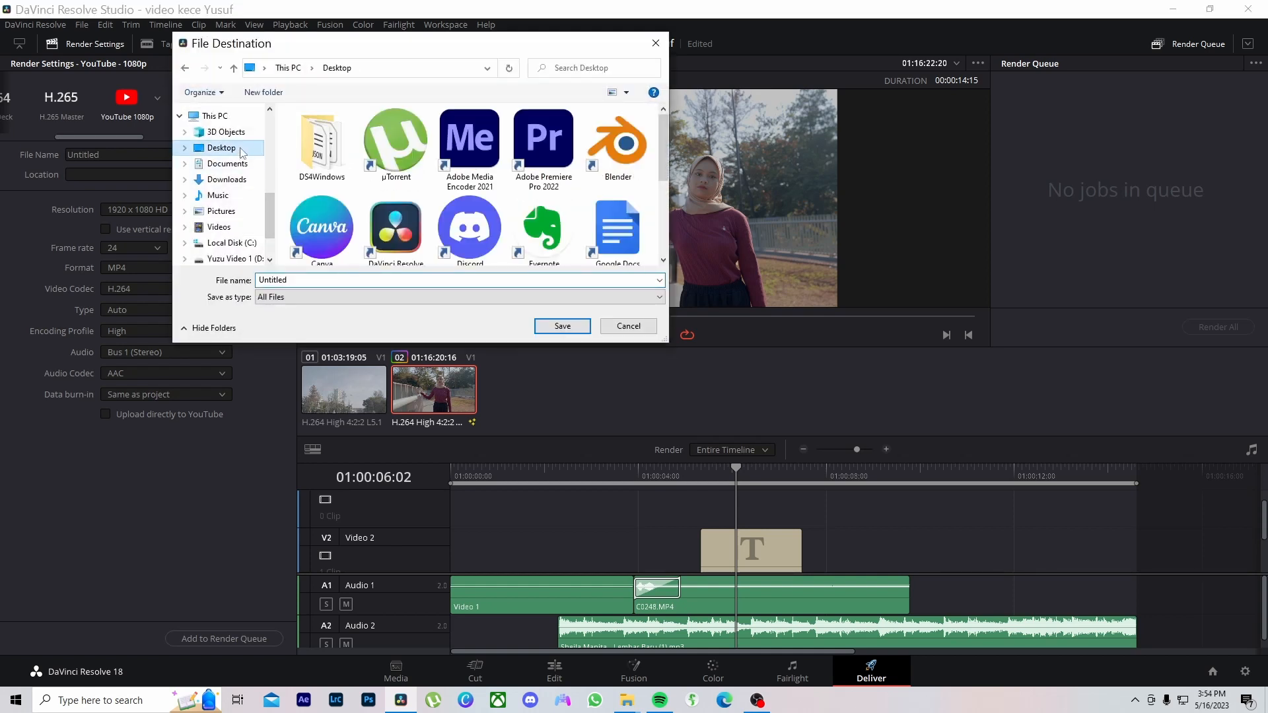
{"action": "left_click", "coordinate": [346, 282]}
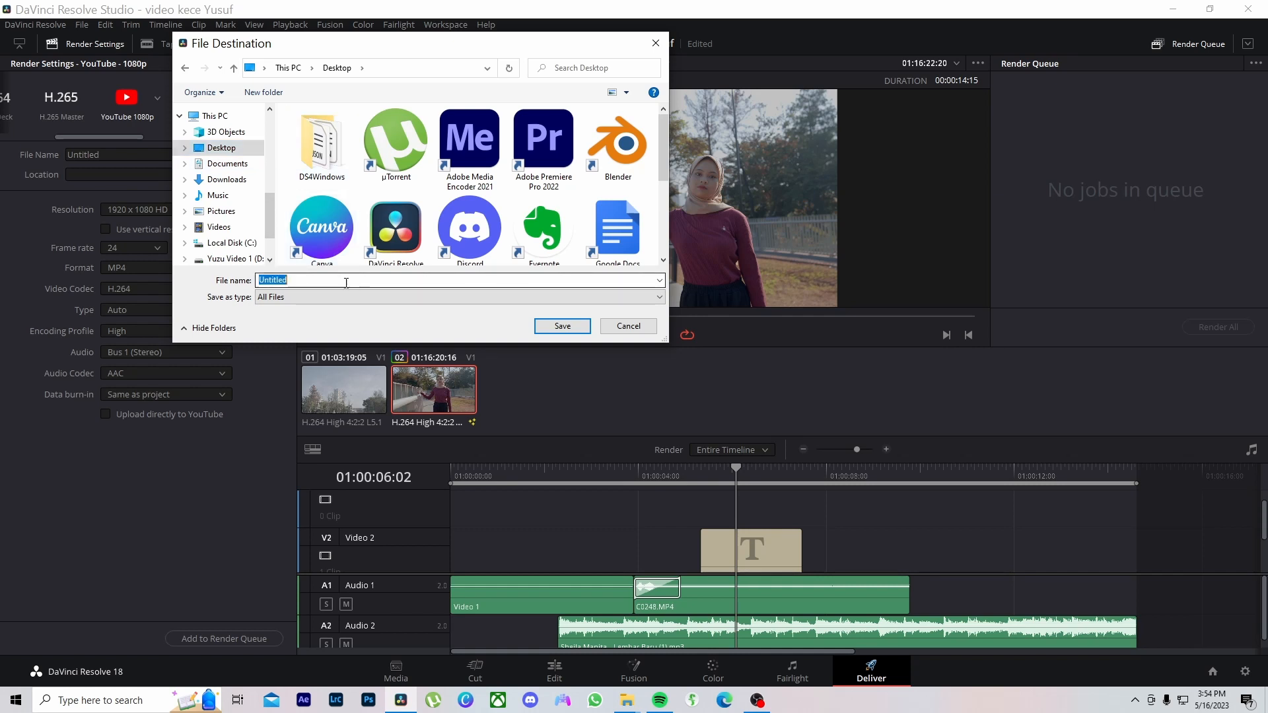
{"action": "type", "text": "vi"}
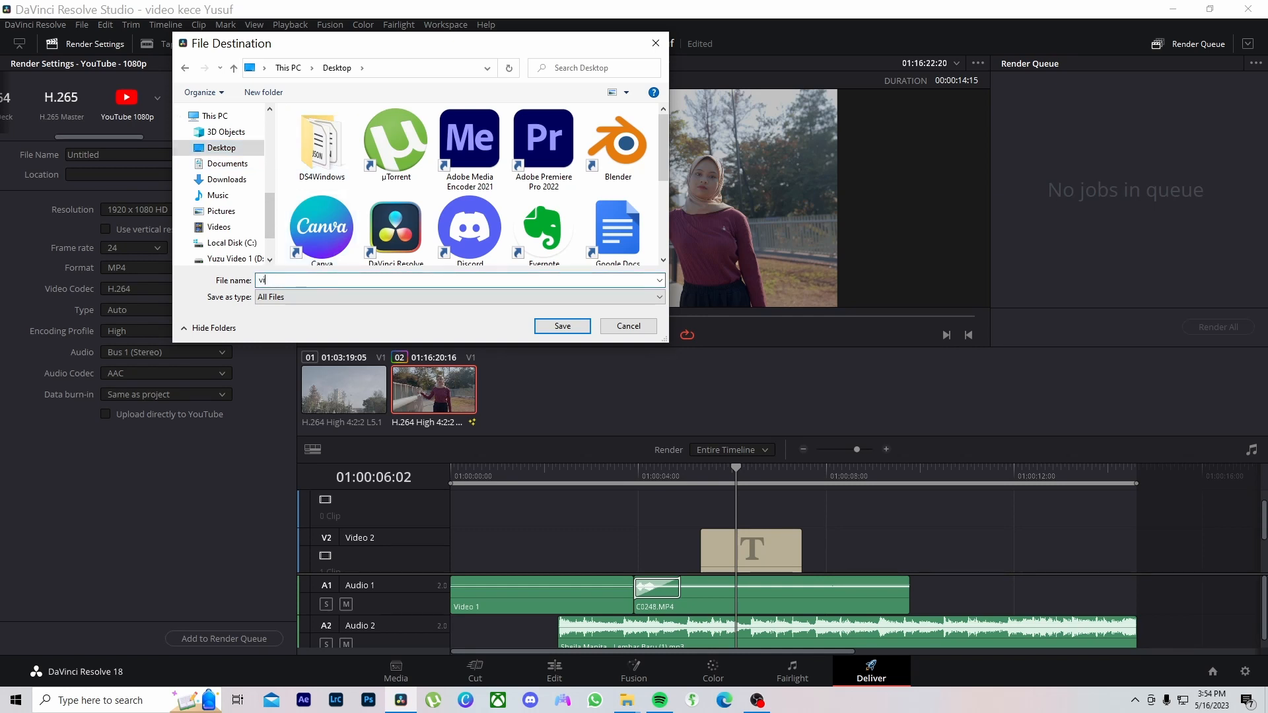
{"action": "type", "text": "deo youtube yang kece"}
{"action": "key", "text": "Return"}
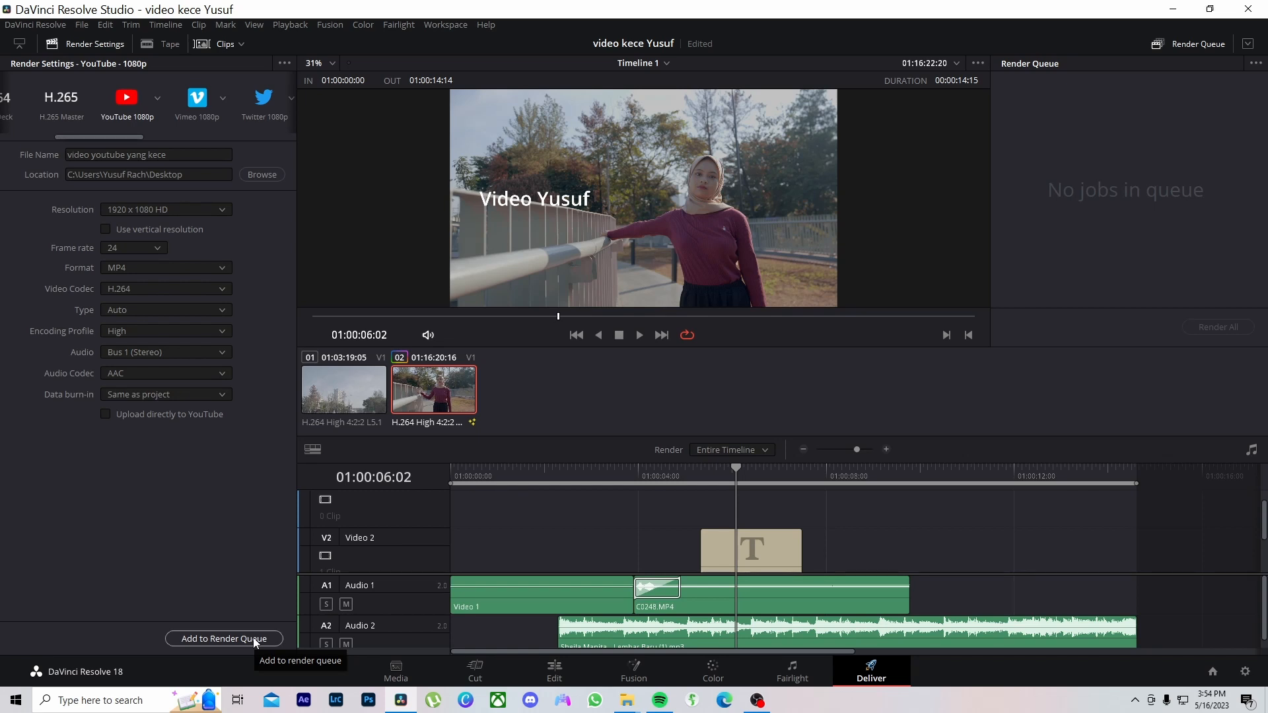
Add the YouTube 1080p export to the render queue and render all queued jobs
{"action": "left_click", "coordinate": [218, 639]}
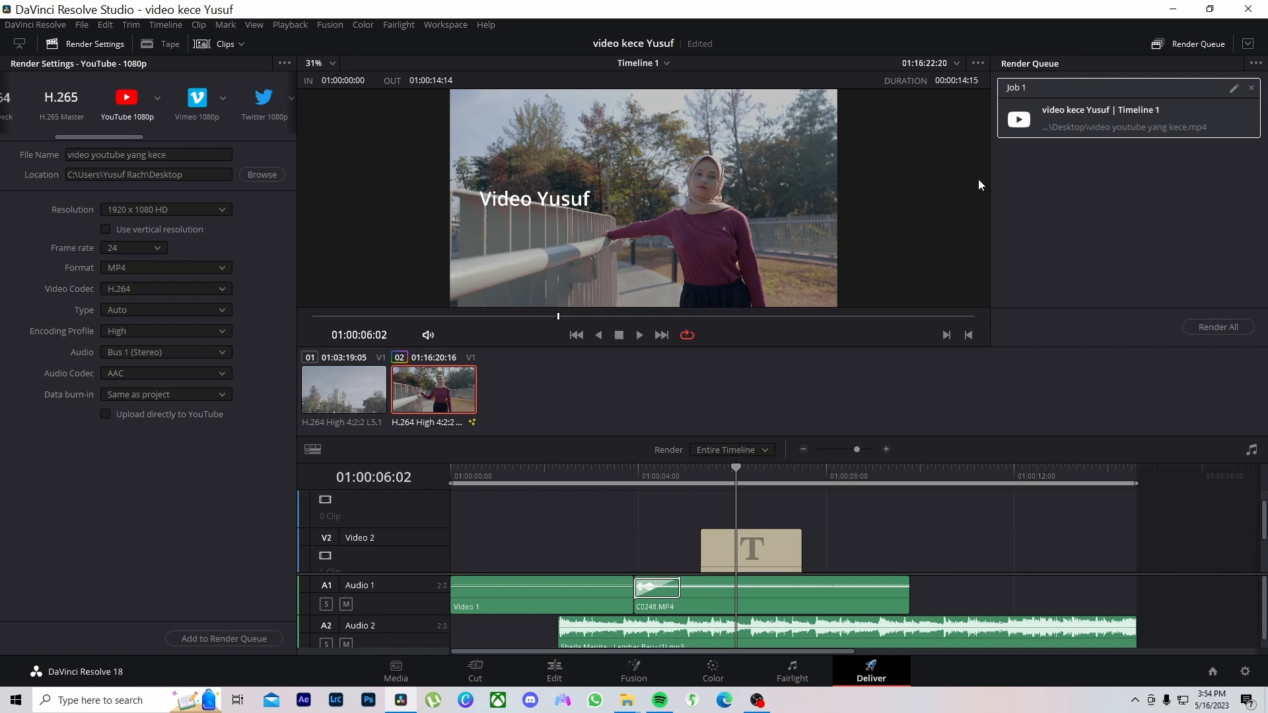
{"action": "left_click", "coordinate": [1224, 329]}
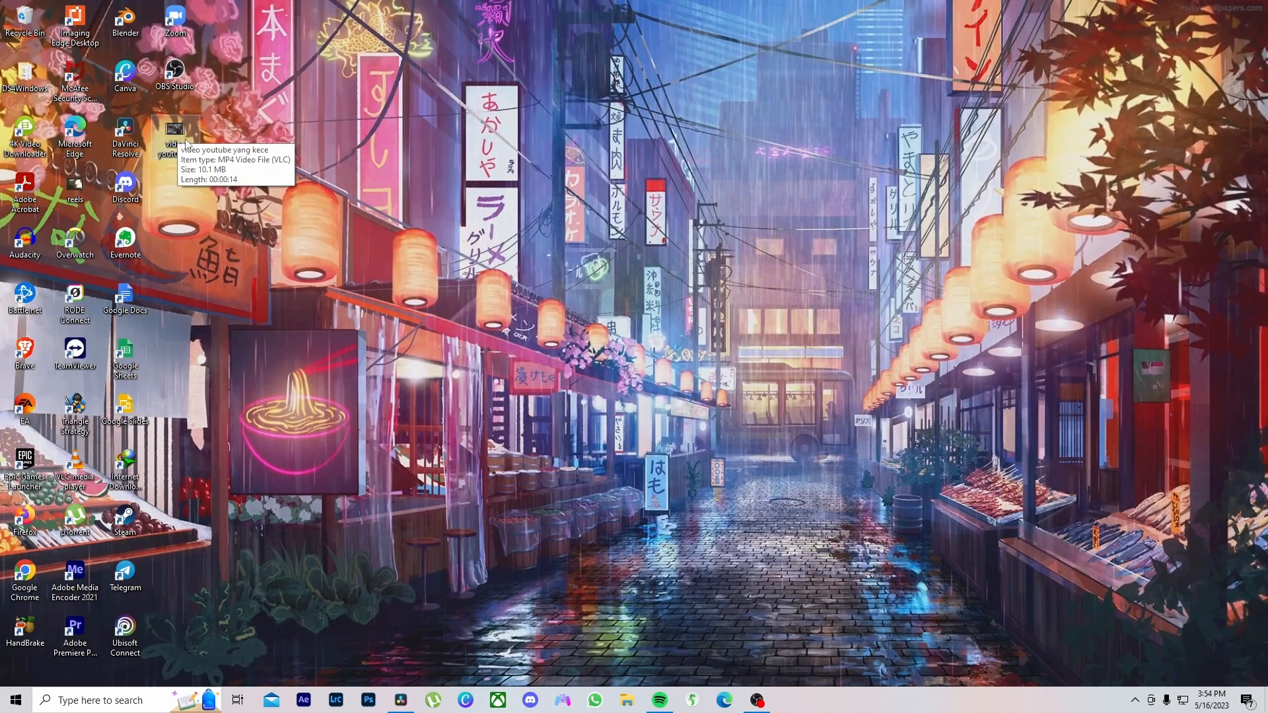
Play the exported "video youtube yang kece" file from the desktop in VLC media player, pause it and close the player
{"action": "double_click", "coordinate": [175, 135]}
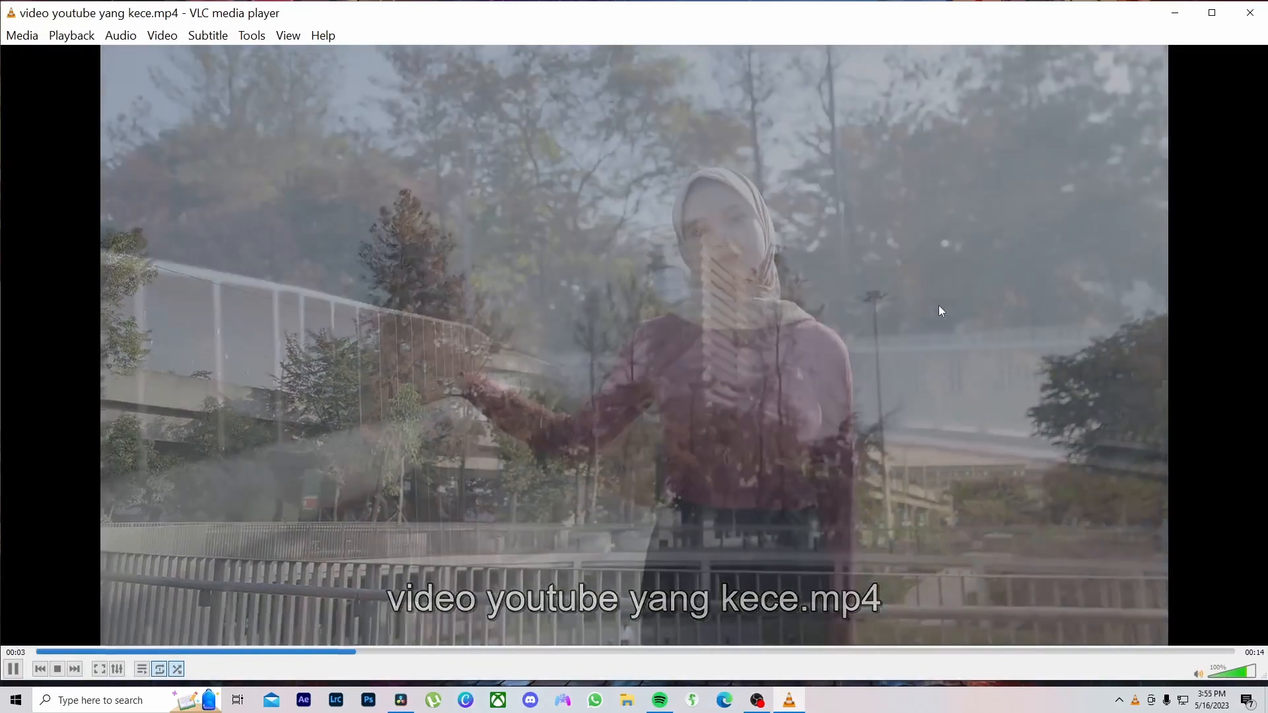
{"action": "key", "text": "space"}
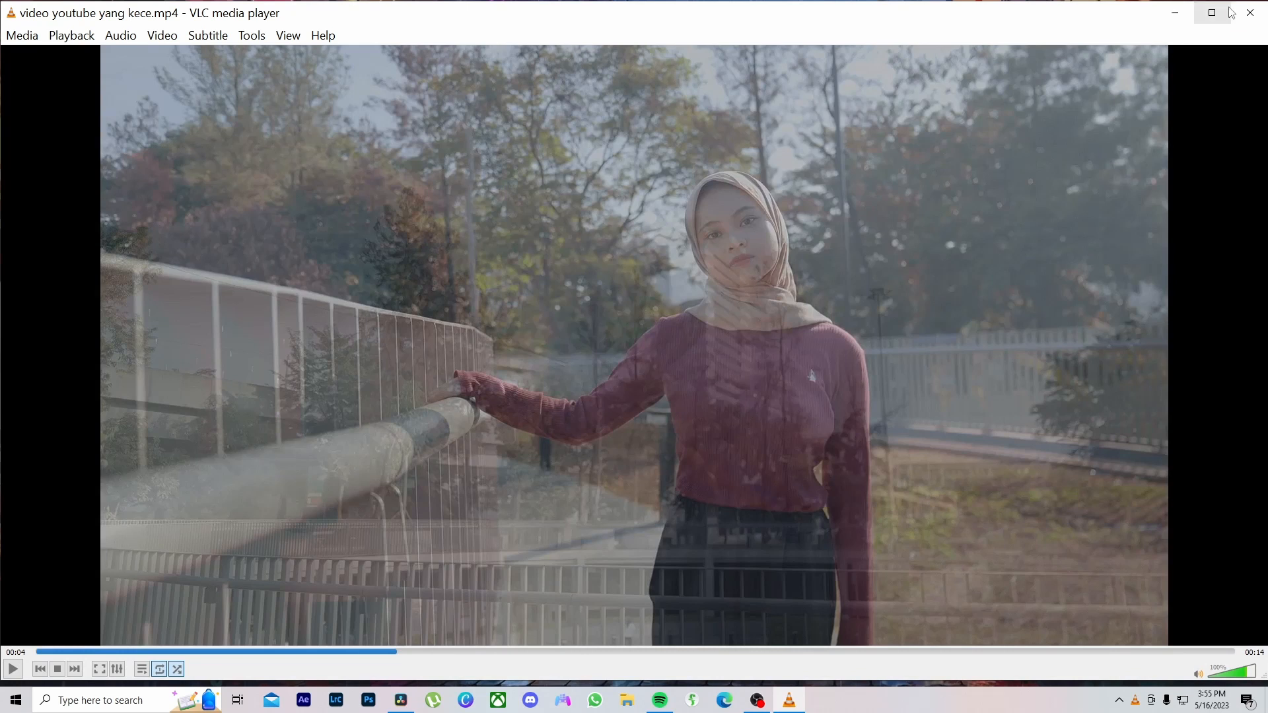
{"action": "left_click", "coordinate": [1251, 13]}
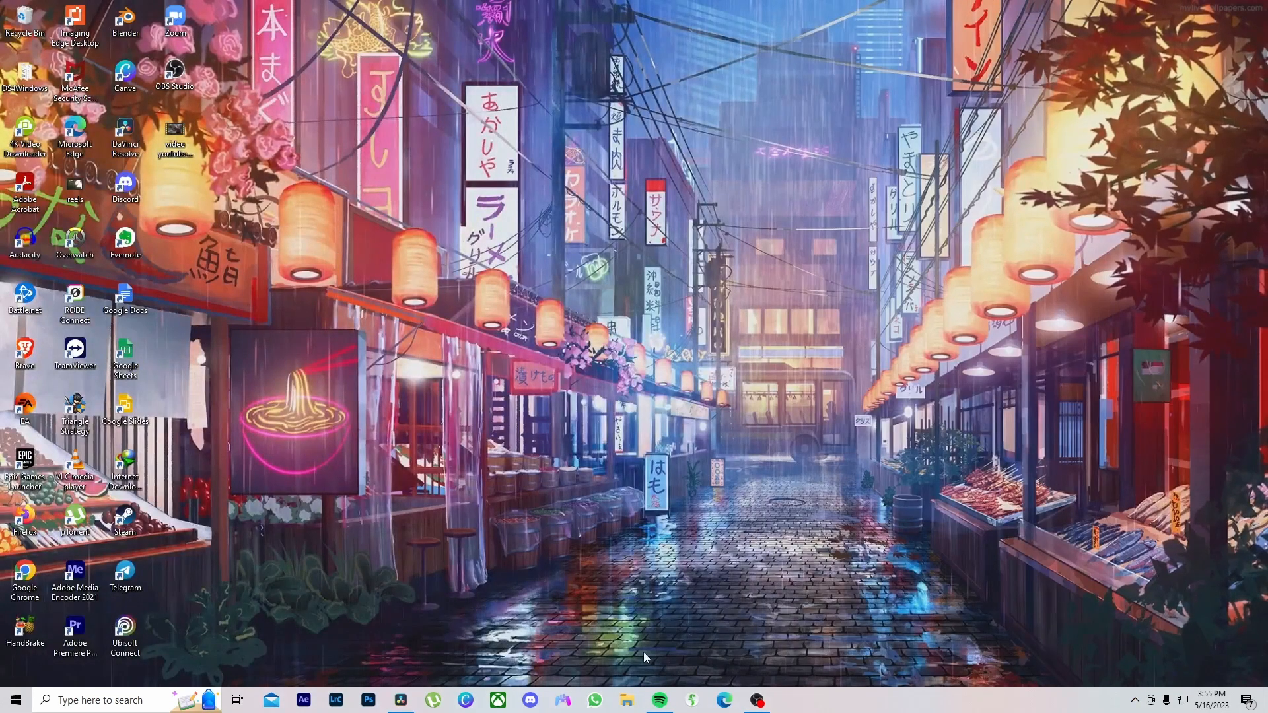
Switch back to DaVinci Resolve and review the Edit, Cut and Media pages
{"action": "left_click", "coordinate": [405, 701]}
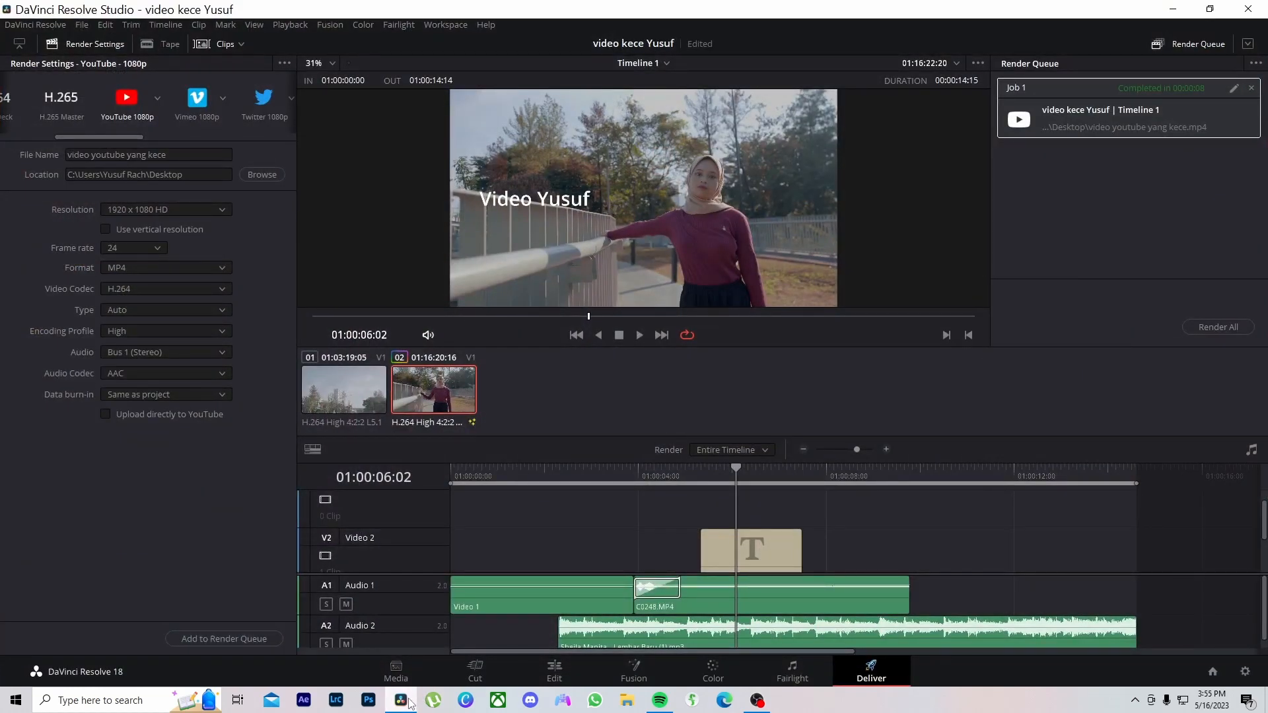
{"action": "left_click", "coordinate": [572, 661]}
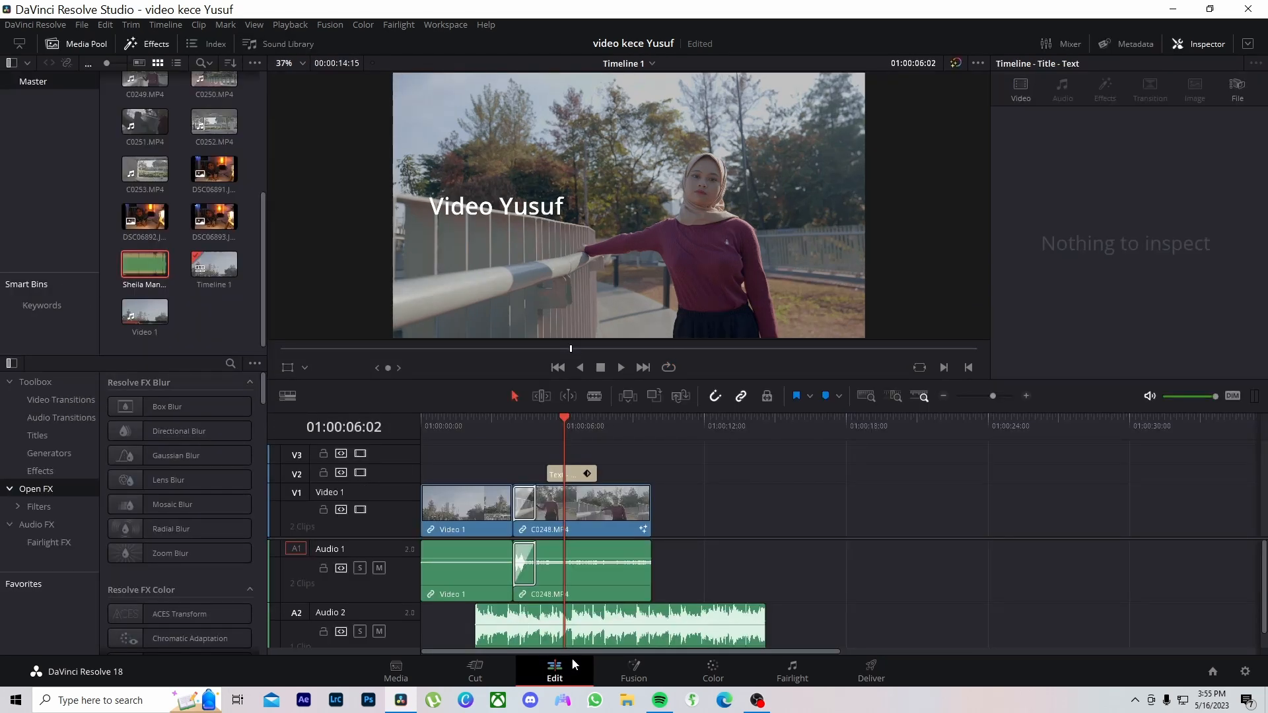
{"action": "left_click", "coordinate": [485, 672]}
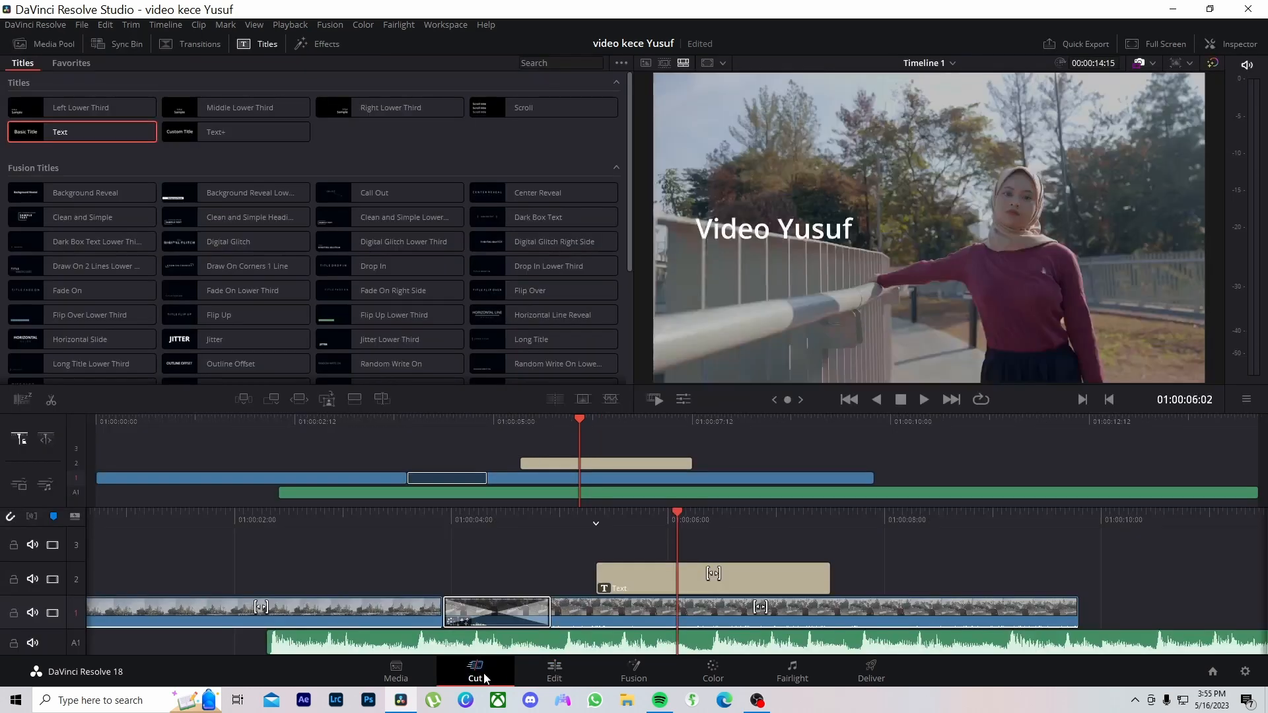
{"action": "left_click", "coordinate": [413, 672]}
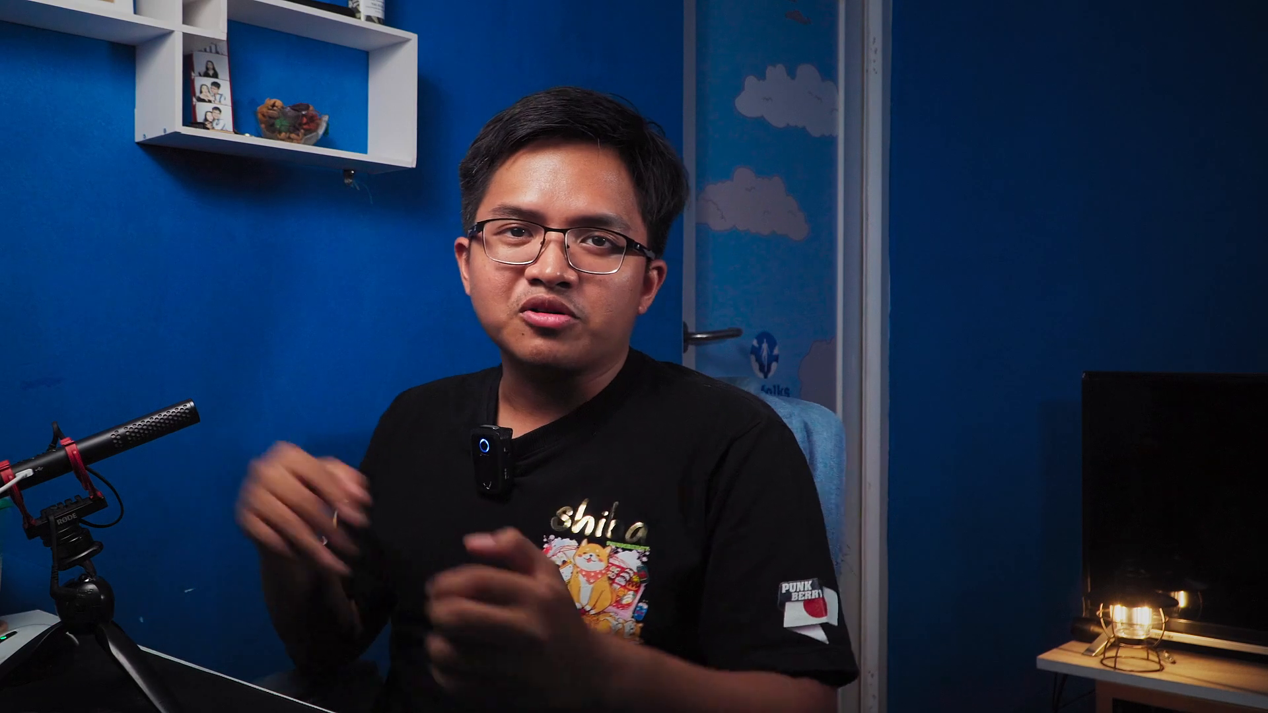